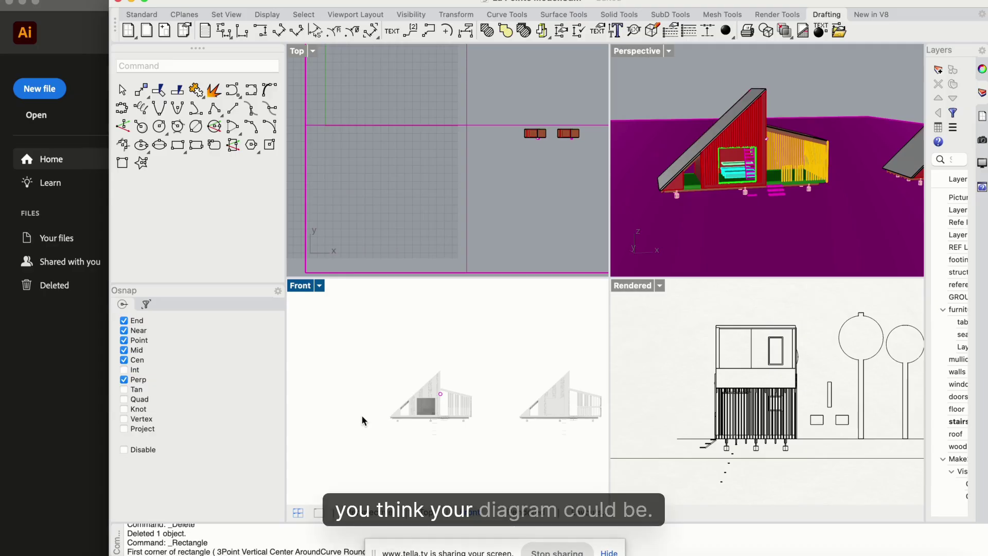
Draw a rectangle in the Front view from the house's roof peak to the low end of its floor slab
{"action": "left_click", "coordinate": [232, 146]}
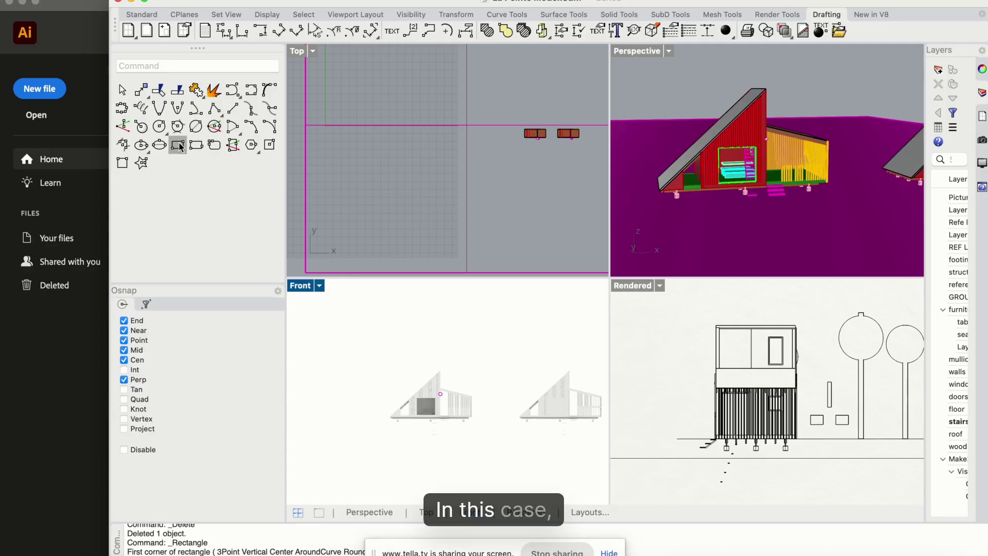
{"action": "scroll", "coordinate": [421, 406], "scroll_direction": "up", "scroll_amount": 3}
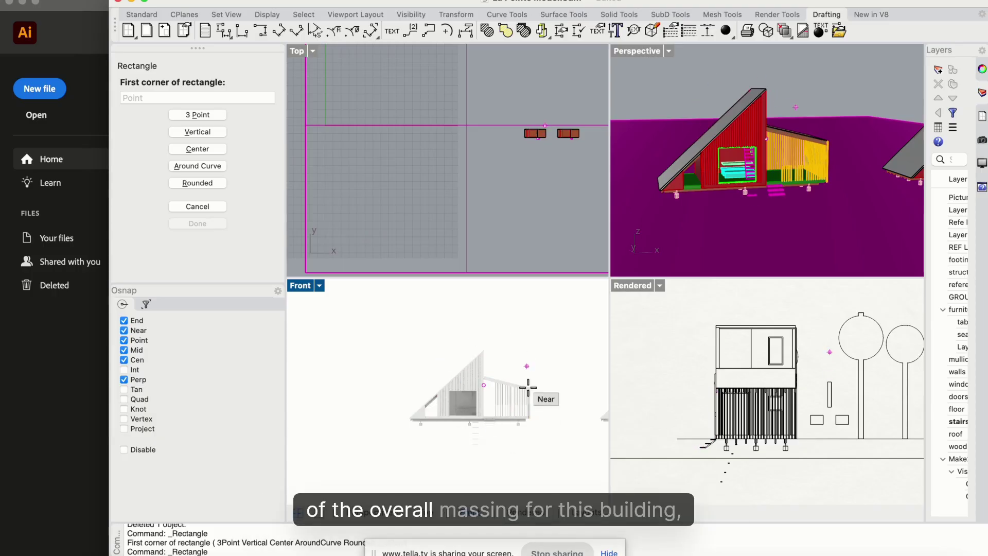
{"action": "left_click", "coordinate": [482, 350]}
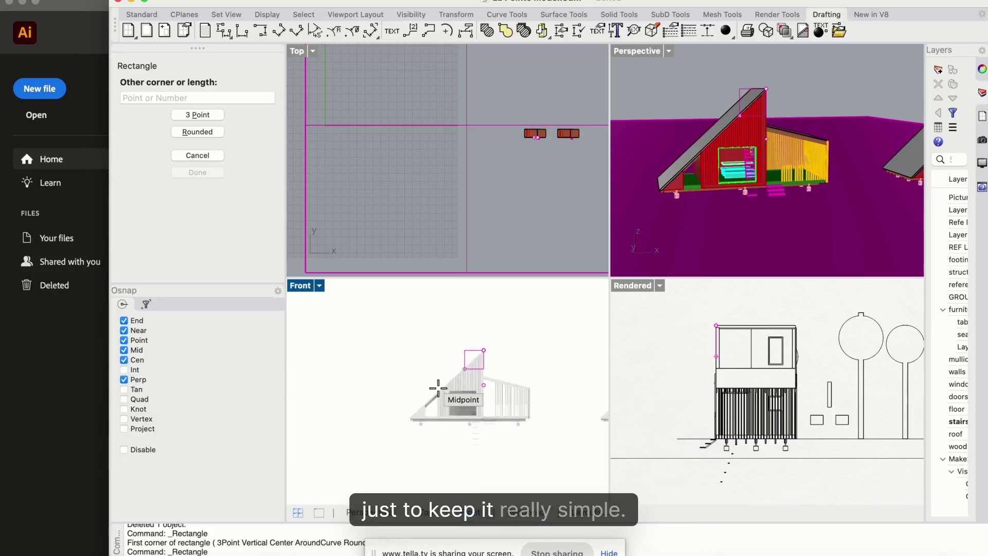
{"action": "scroll", "coordinate": [406, 420], "scroll_direction": "up", "scroll_amount": 3}
{"action": "left_click", "coordinate": [412, 416]}
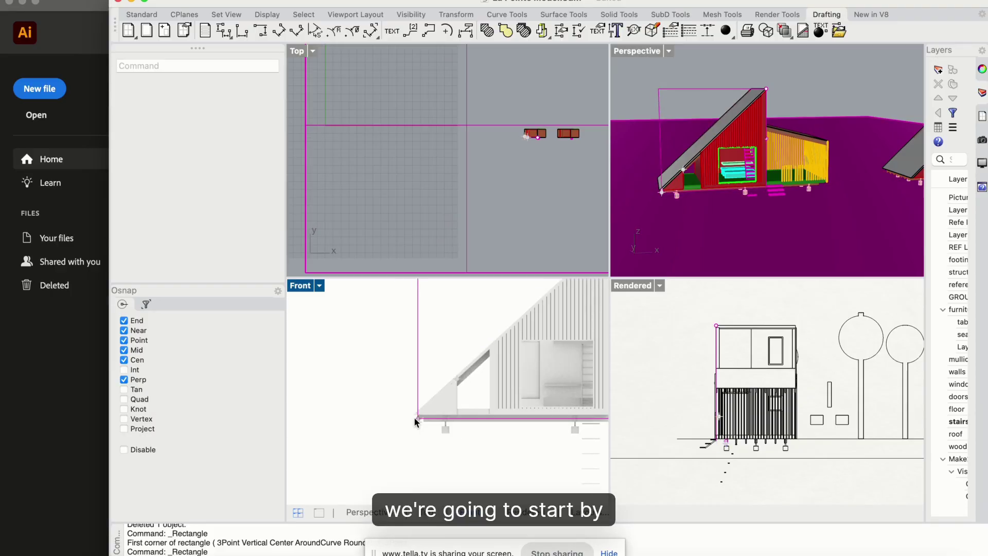
{"action": "scroll", "coordinate": [391, 433], "scroll_direction": "down", "scroll_amount": 5}
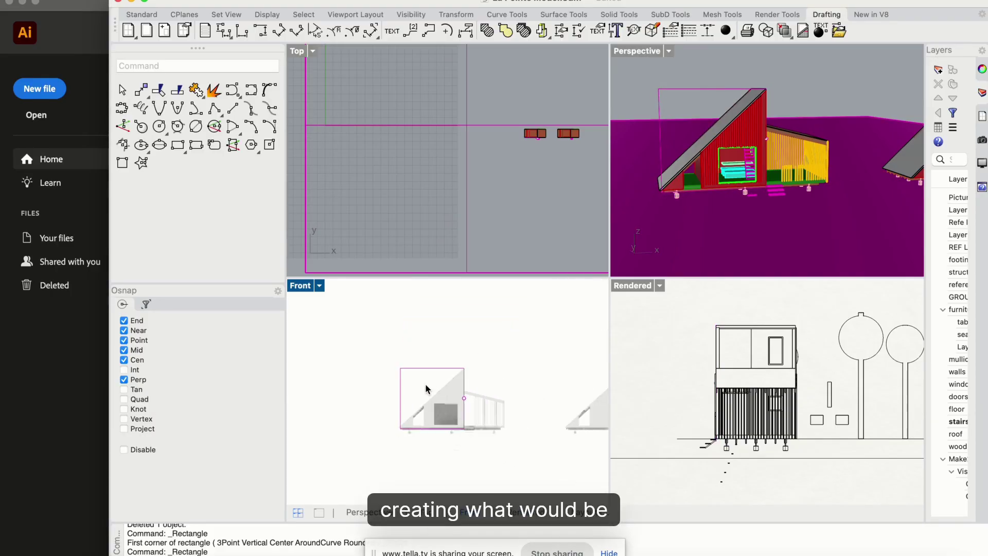
Extrude the rectangle through the full depth of the house in the Perspective view to form a solid box
{"action": "left_click", "coordinate": [433, 368]}
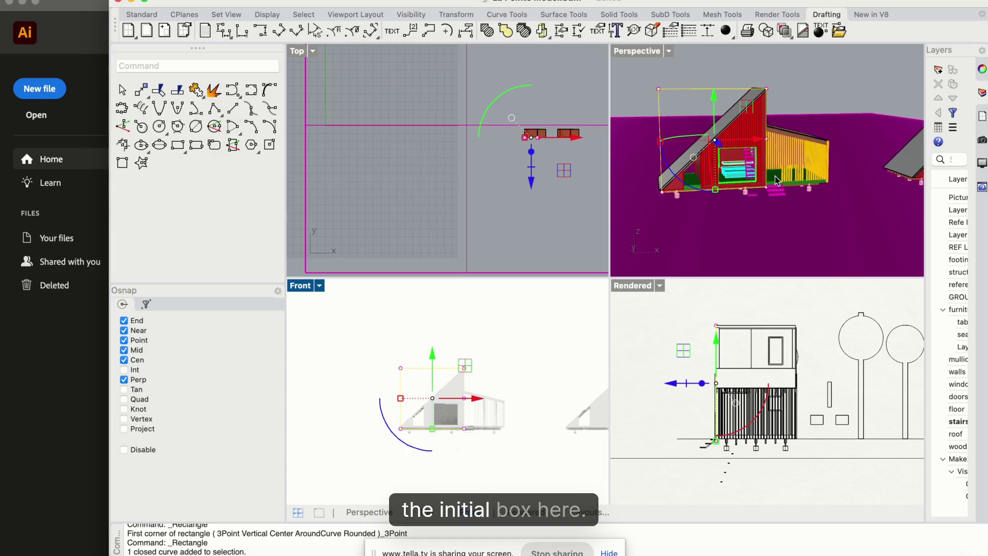
{"action": "scroll", "coordinate": [777, 180], "scroll_direction": "right", "scroll_amount": 5}
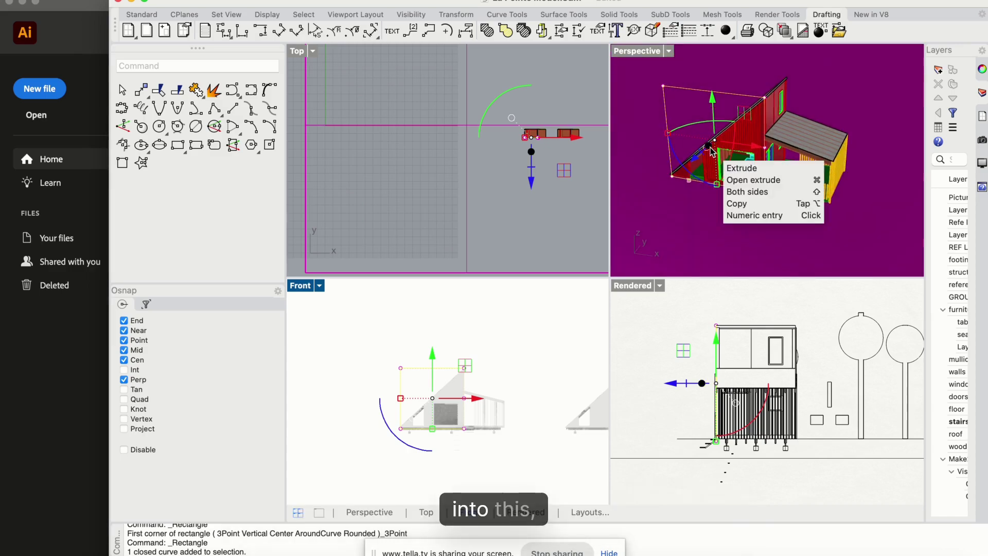
{"action": "left_click_drag", "start_coordinate": [710, 147], "coordinate": [731, 118]}
{"action": "key", "text": "Escape"}
Move the extruded box along X away from the house onto empty ground and maximize the Perspective view
{"action": "left_click", "coordinate": [719, 103]}
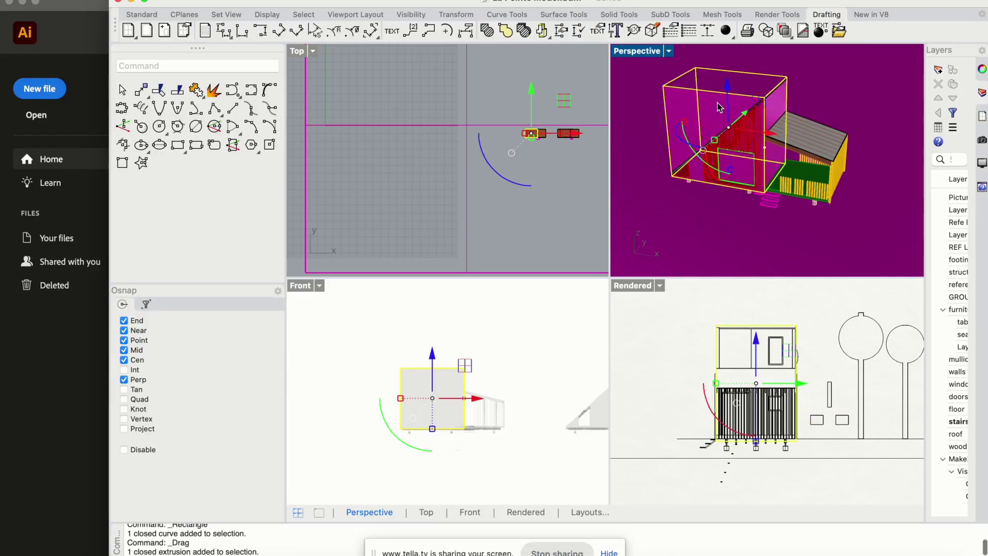
{"action": "scroll", "coordinate": [746, 121], "scroll_direction": "down", "scroll_amount": 10}
{"action": "left_click_drag", "start_coordinate": [769, 135], "coordinate": [660, 133]}
{"action": "double_click", "coordinate": [637, 51]}
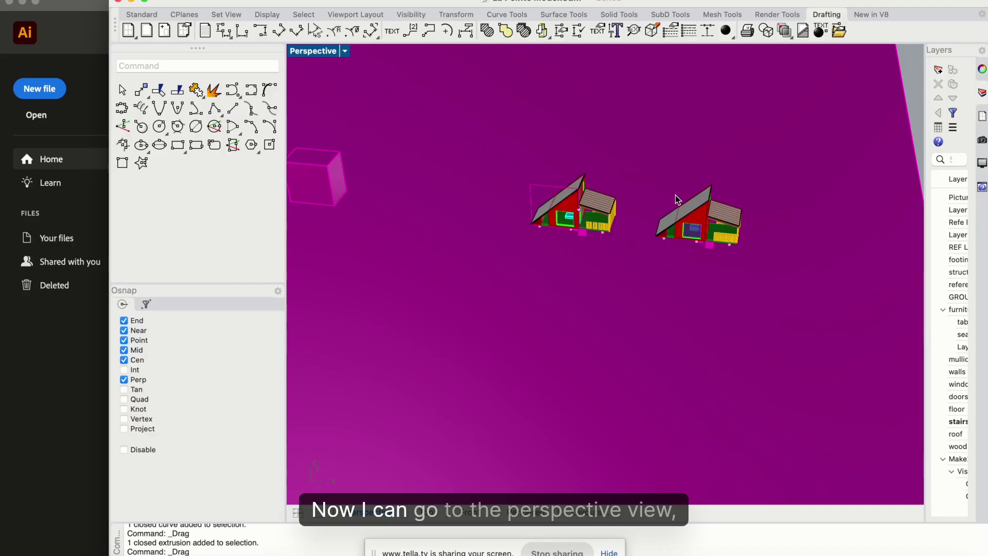
Duplicate the massing box and place the copy next to the original along X
{"action": "scroll", "coordinate": [675, 195], "scroll_direction": "up", "scroll_amount": 5}
{"action": "scroll", "coordinate": [675, 196], "scroll_direction": "left", "scroll_amount": 3}
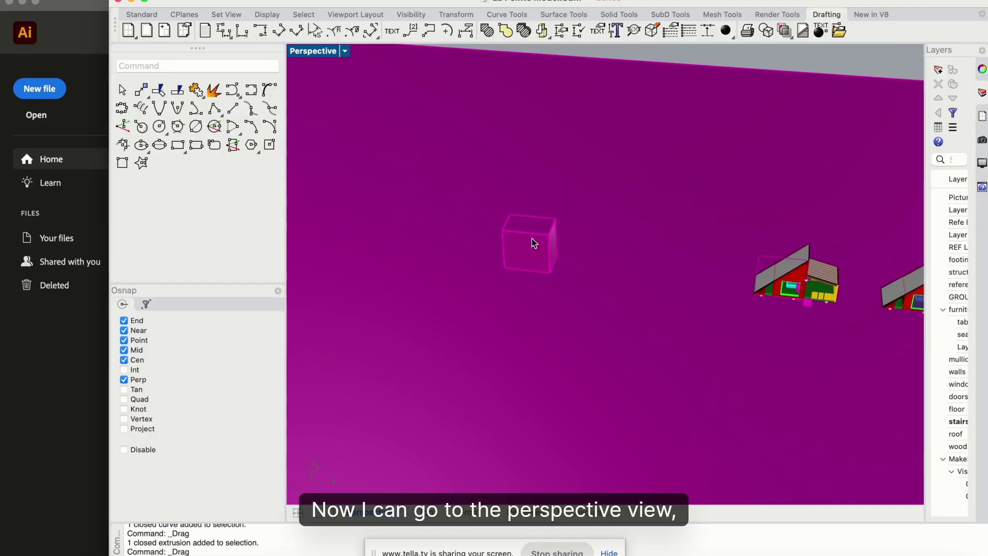
{"action": "scroll", "coordinate": [529, 253], "scroll_direction": "up", "scroll_amount": 2}
{"action": "left_click", "coordinate": [530, 252]}
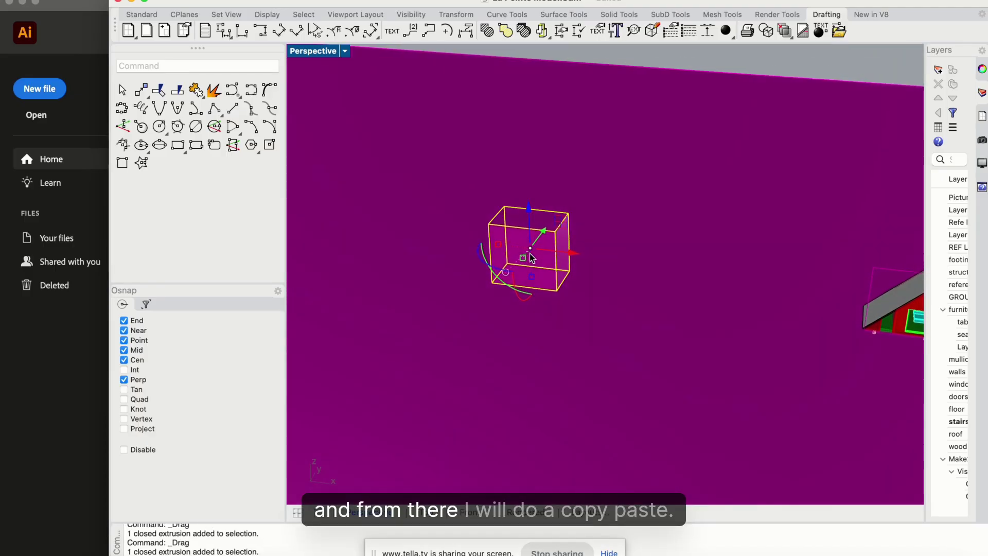
{"action": "key", "text": "super+c"}
{"action": "key", "text": "super+v"}
{"action": "left_click_drag", "start_coordinate": [572, 253], "coordinate": [690, 266]}
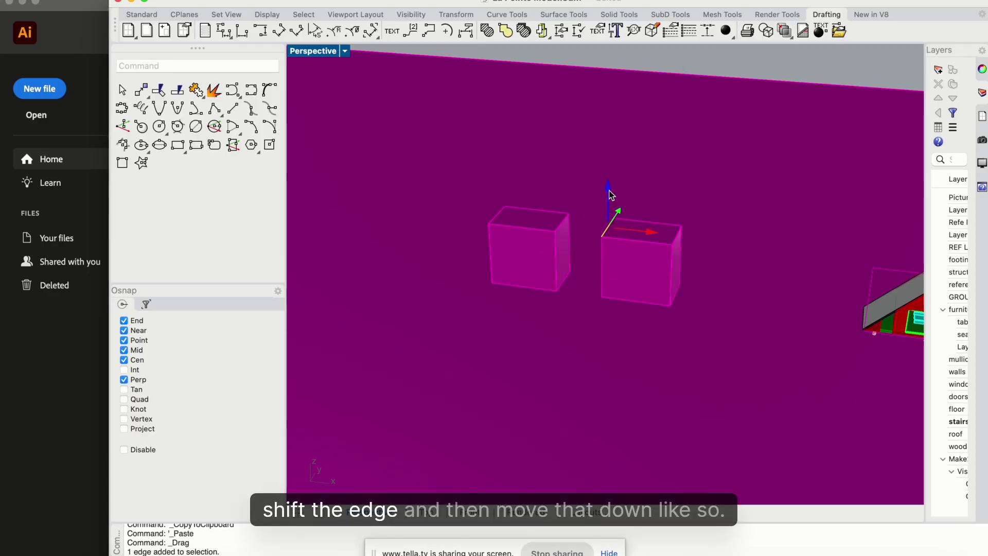
Lower the top edge on one side of the copied box to form a sloped wedge like the main roof
{"action": "left_click_drag", "start_coordinate": [609, 192], "coordinate": [608, 243]}
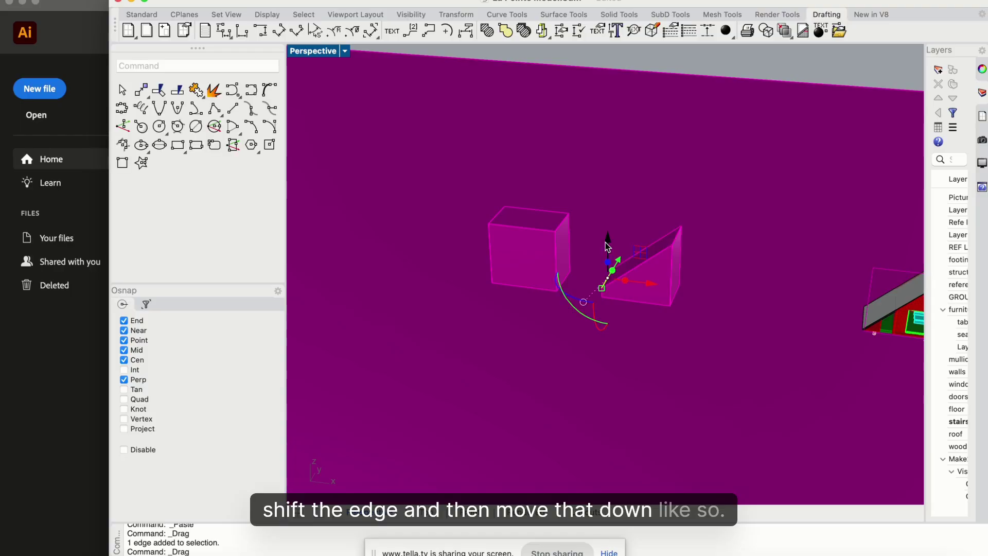
{"action": "key", "text": "Escape"}
{"action": "scroll", "coordinate": [608, 241], "scroll_direction": "left", "scroll_amount": 5}
Shift the box and the wedge individually along X away from the houses, keeping a gap between them
{"action": "left_click", "coordinate": [608, 244]}
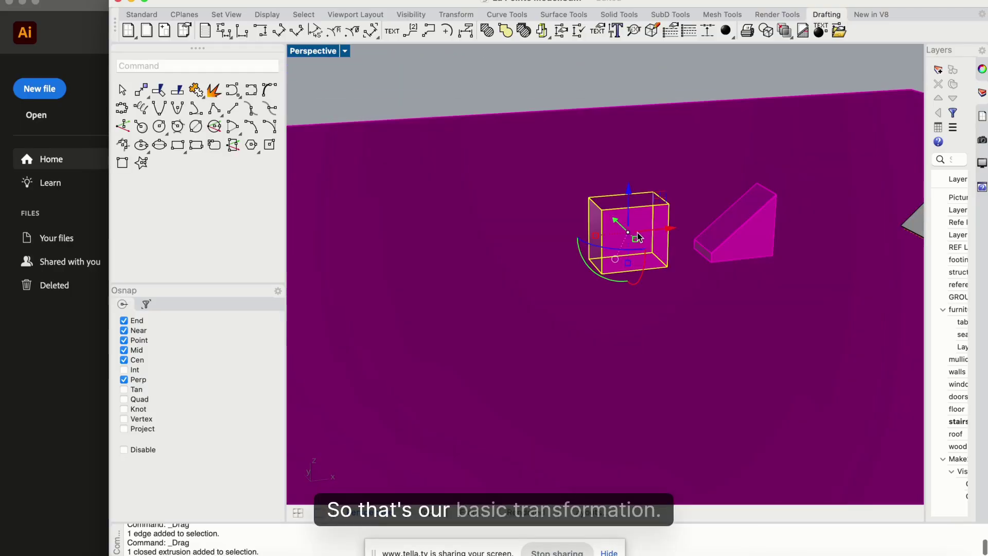
{"action": "left_click_drag", "start_coordinate": [670, 237], "coordinate": [540, 236]}
{"action": "left_click_drag", "start_coordinate": [734, 249], "coordinate": [670, 221]}
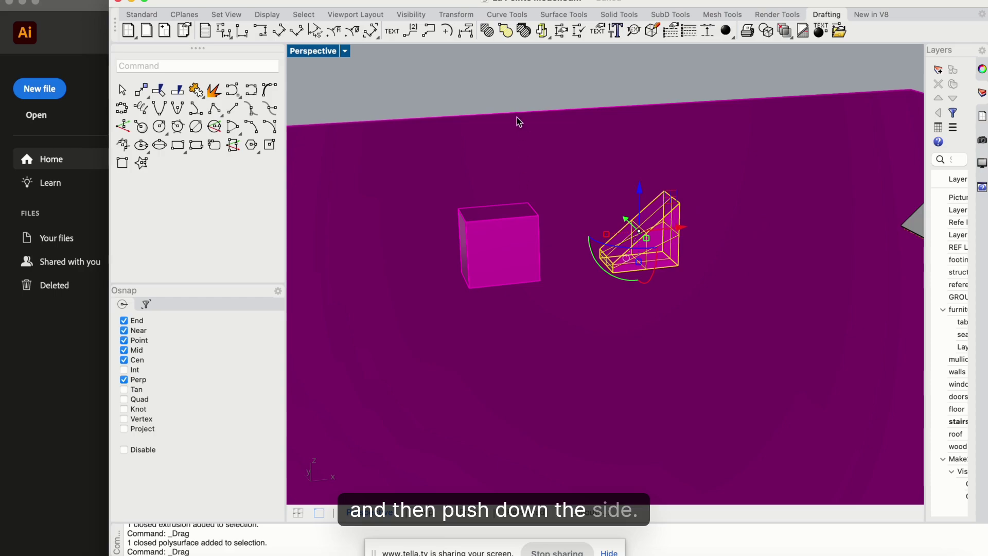
{"action": "key", "text": "Escape"}
{"action": "scroll", "coordinate": [551, 92], "scroll_direction": "down", "scroll_amount": 5}
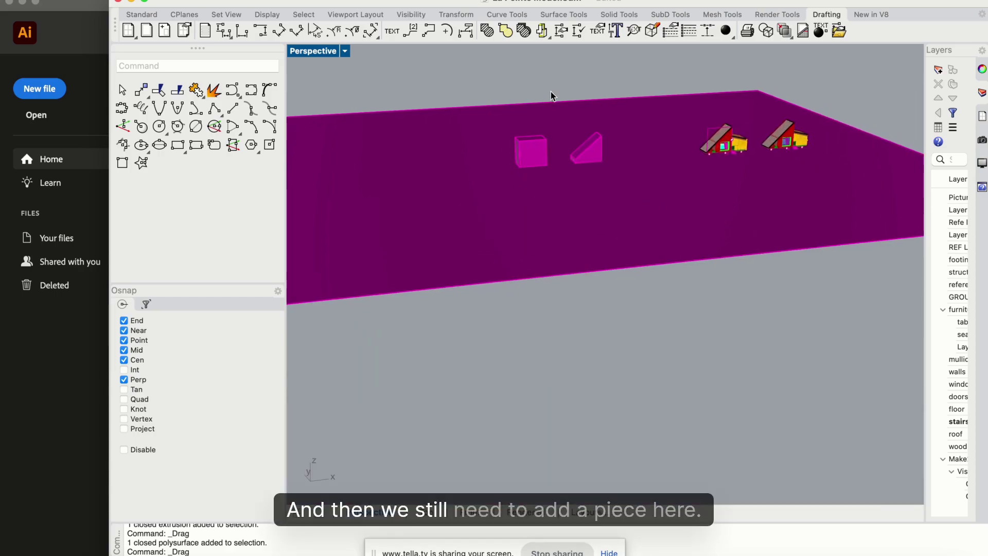
Move the box and wedge together along X to make room for a third massing stage
{"action": "scroll", "coordinate": [591, 104], "scroll_direction": "up", "scroll_amount": 5}
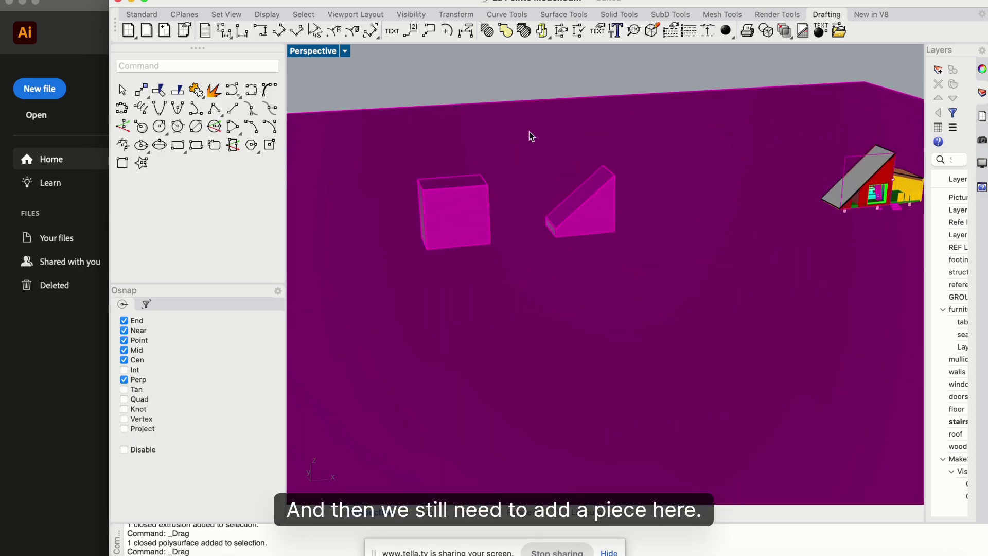
{"action": "left_click", "coordinate": [465, 221]}
{"action": "left_click", "coordinate": [615, 209], "text": "shift"}
{"action": "left_click_drag", "start_coordinate": [575, 209], "coordinate": [498, 219]}
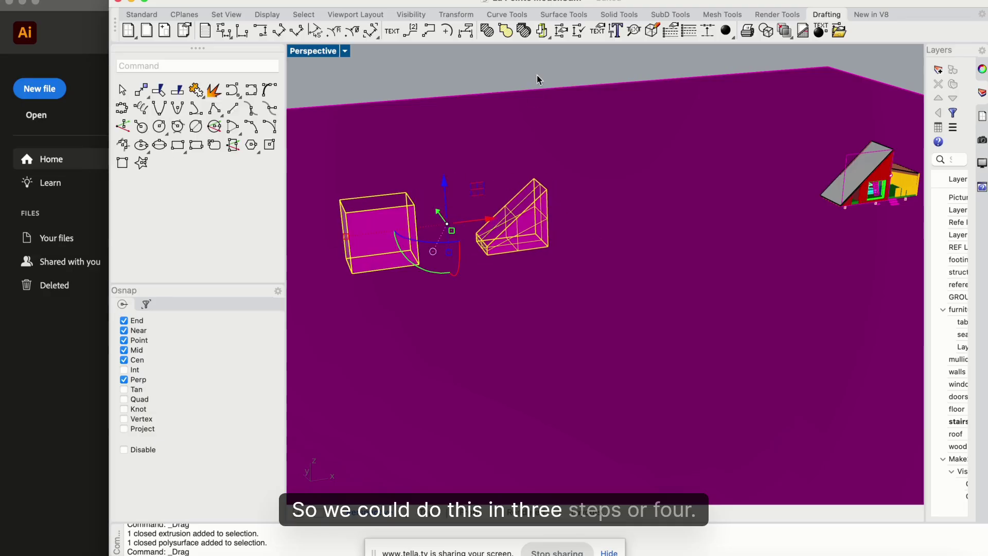
{"action": "key", "text": "Escape"}
Duplicate the wedge along X as the third massing stage, and undo the last move of the overlapping extra copy
{"action": "left_click", "coordinate": [524, 252]}
{"action": "key", "text": "super+c"}
{"action": "key", "text": "super+v"}
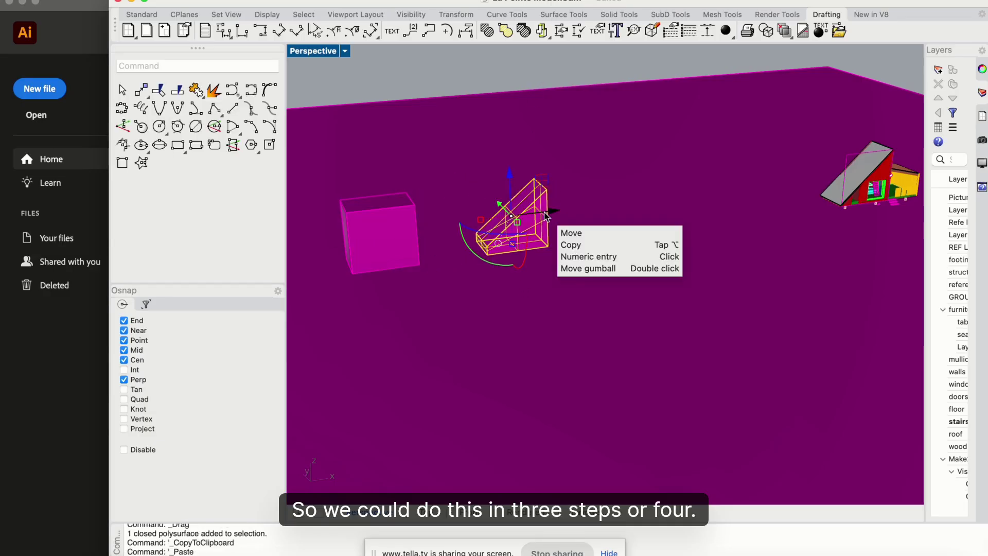
{"action": "left_click_drag", "start_coordinate": [561, 212], "coordinate": [681, 202]}
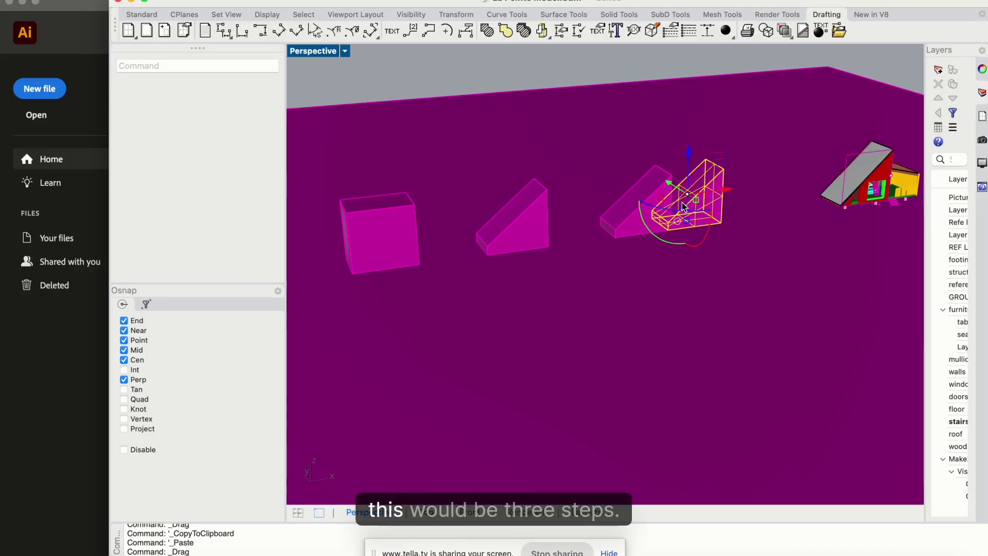
{"action": "key", "text": "super+z"}
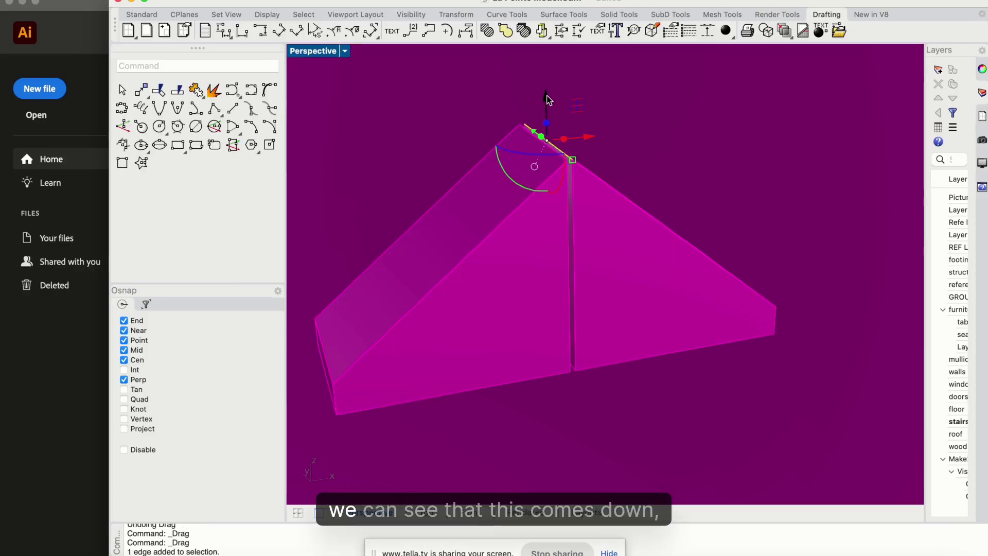
Lower the side volume's top edge next to the wedge and raise its outer top edge to approximate the annex roof
{"action": "left_click_drag", "start_coordinate": [545, 97], "coordinate": [547, 169]}
{"action": "scroll", "coordinate": [543, 172], "scroll_direction": "down", "scroll_amount": 5}
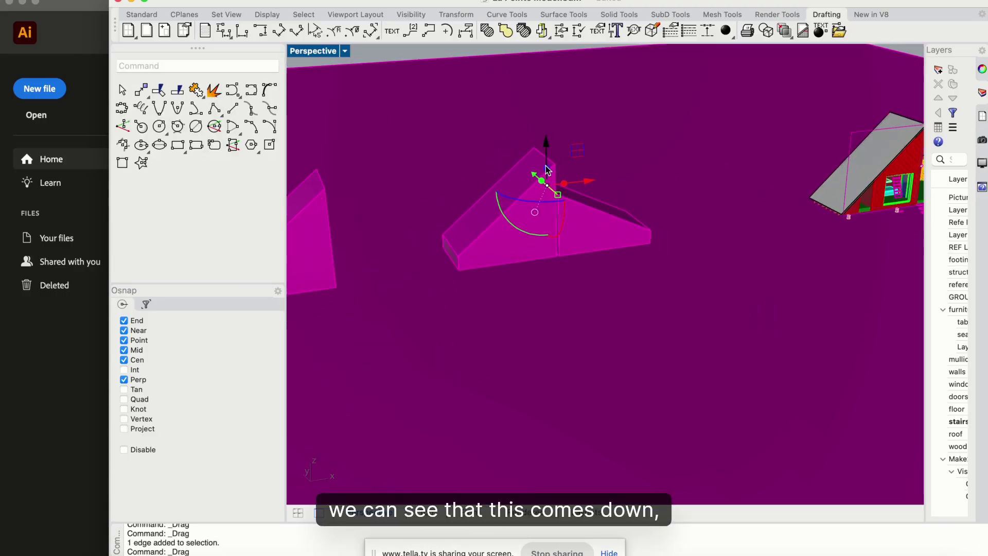
{"action": "left_click", "coordinate": [626, 215]}
{"action": "left_click", "coordinate": [627, 218]}
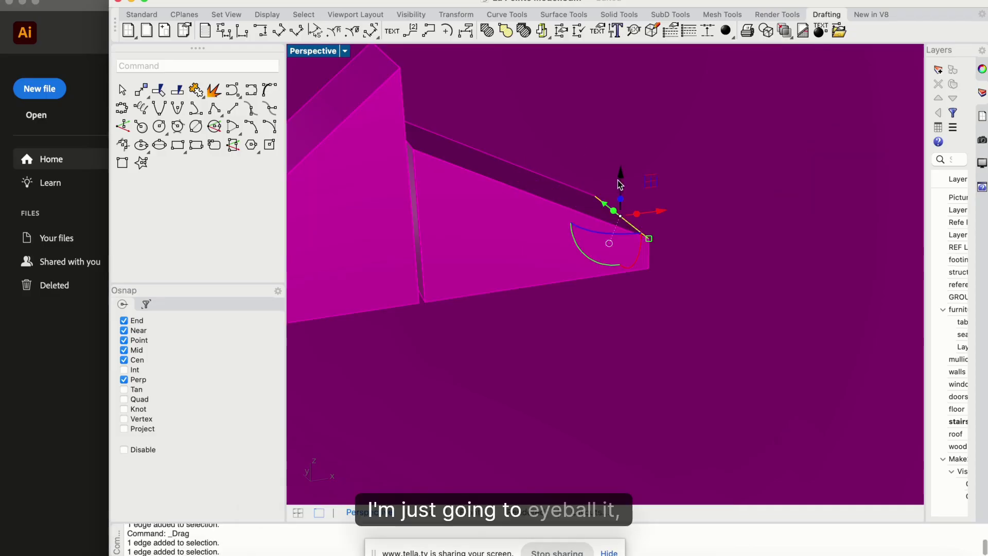
{"action": "left_click_drag", "start_coordinate": [620, 174], "coordinate": [621, 147]}
{"action": "key", "text": "Escape"}
Push the side volume's outer end face inward along X to shorten it to the annex's proportions
{"action": "scroll", "coordinate": [644, 233], "scroll_direction": "right", "scroll_amount": 5}
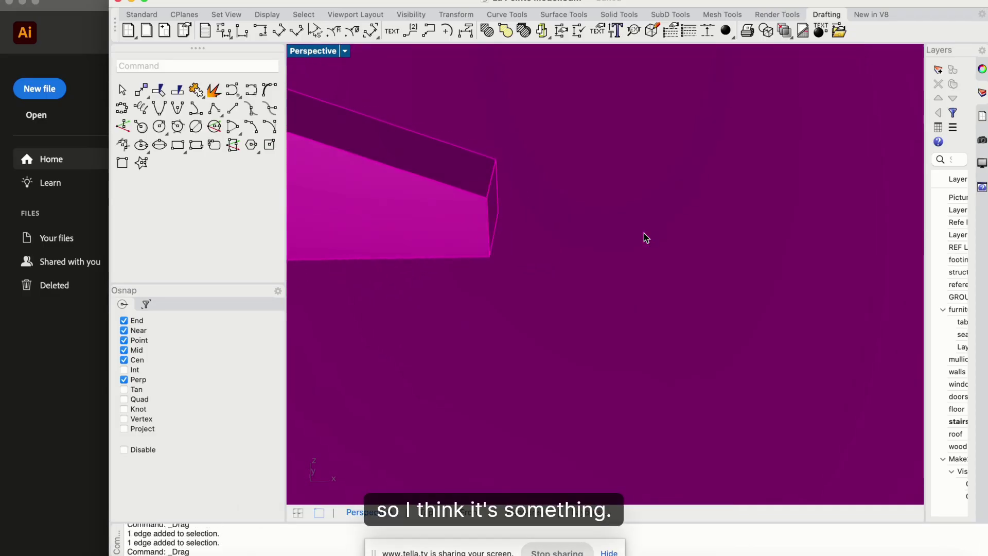
{"action": "left_click", "coordinate": [470, 207], "text": "ctrl+shift"}
{"action": "scroll", "coordinate": [467, 206], "scroll_direction": "left", "scroll_amount": 2}
{"action": "left_click_drag", "start_coordinate": [511, 201], "coordinate": [474, 204]}
{"action": "scroll", "coordinate": [465, 201], "scroll_direction": "down", "scroll_amount": 5}
{"action": "scroll", "coordinate": [464, 197], "scroll_direction": "down", "scroll_amount": 5}
{"action": "scroll", "coordinate": [464, 197], "scroll_direction": "down", "scroll_amount": 5}
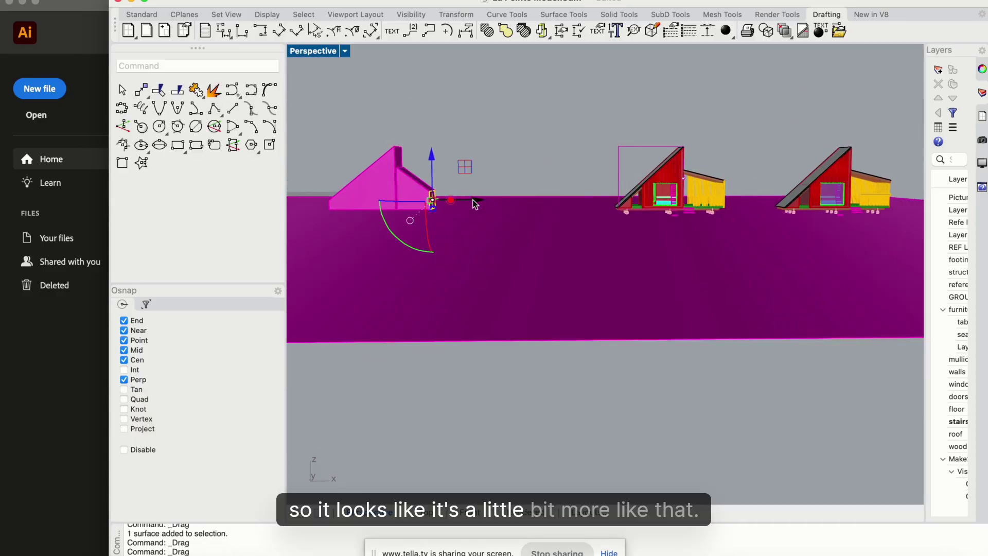
Raise the side volume's outer top edge slightly more to flatten its roof slope
{"action": "scroll", "coordinate": [440, 193], "scroll_direction": "up", "scroll_amount": 5}
{"action": "left_click", "coordinate": [426, 196], "text": "shift+super"}
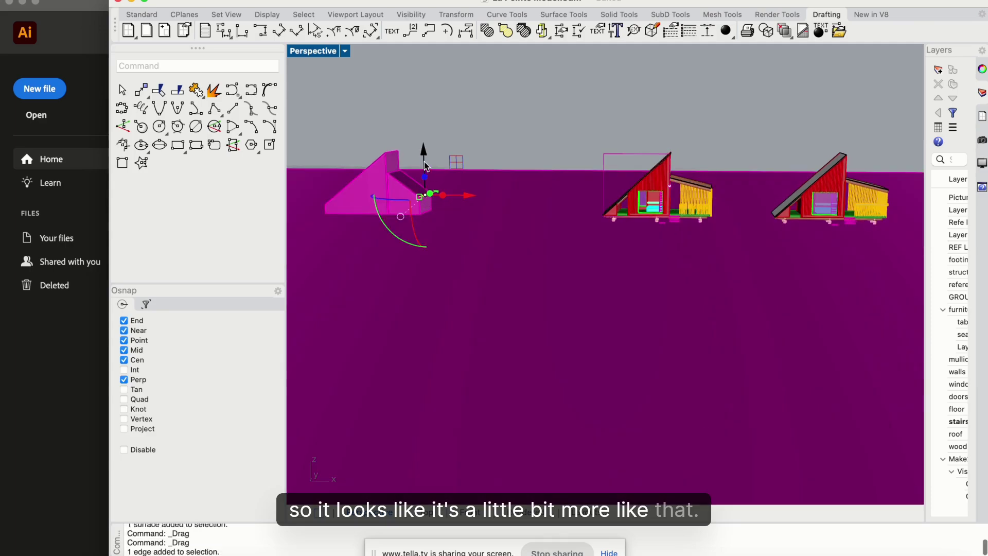
{"action": "left_click_drag", "start_coordinate": [425, 161], "coordinate": [425, 150]}
Move the side volume onto the first house and extend its end face to the yellow annex's end wall
{"action": "left_click", "coordinate": [424, 198]}
{"action": "left_click_drag", "start_coordinate": [455, 199], "coordinate": [730, 195]}
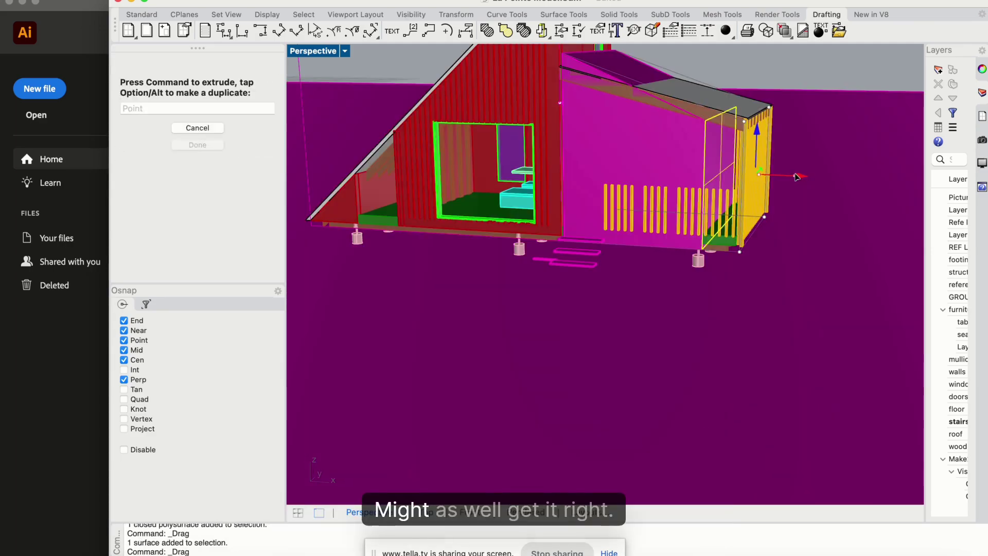
{"action": "left_click_drag", "start_coordinate": [796, 175], "coordinate": [794, 173]}
{"action": "key", "text": "Escape"}
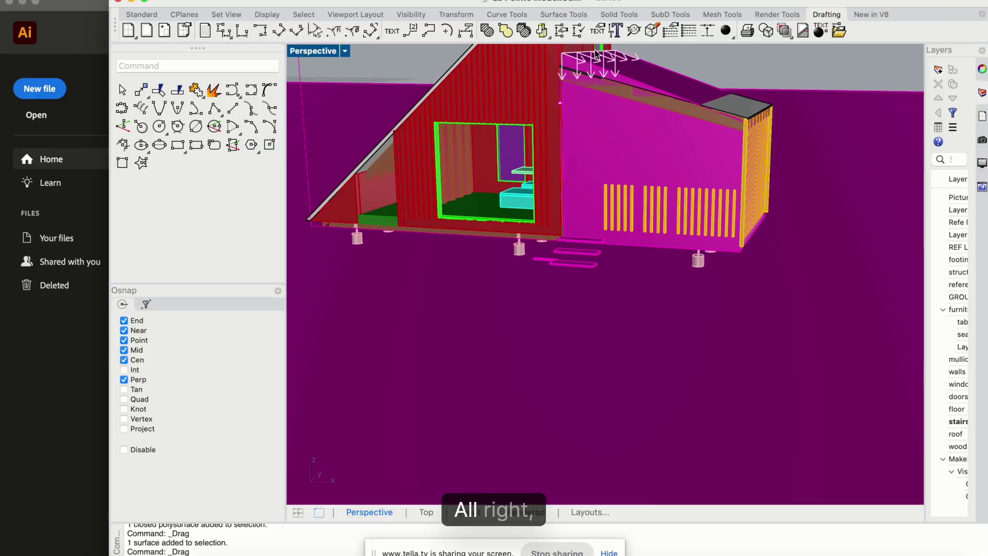
Adjust the side volume's inner top edge to the annex roof and return the volume to the third-stage wedge
{"action": "left_click", "coordinate": [588, 52], "text": "shift+super"}
{"action": "scroll", "coordinate": [614, 177], "scroll_direction": "down", "scroll_amount": 6}
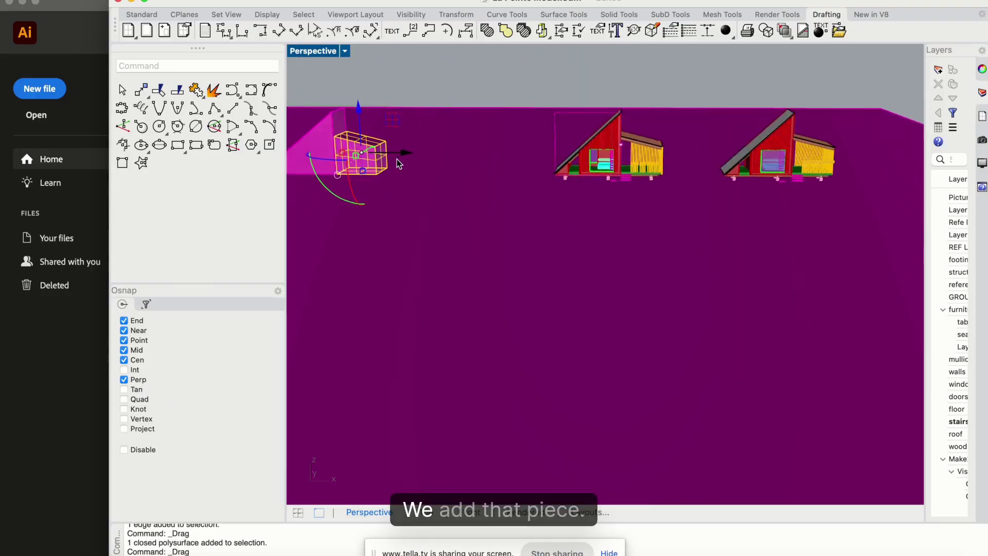
{"action": "scroll", "coordinate": [397, 159], "scroll_direction": "left", "scroll_amount": 3}
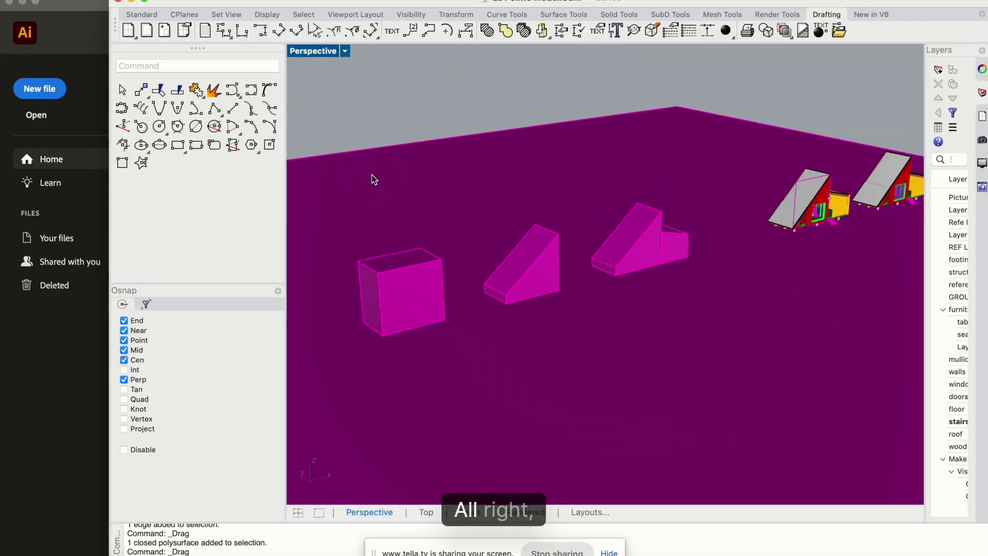
Review the three massing stages and delete the leftover rectangle outline at the first house
{"action": "scroll", "coordinate": [371, 174], "scroll_direction": "up", "scroll_amount": 2}
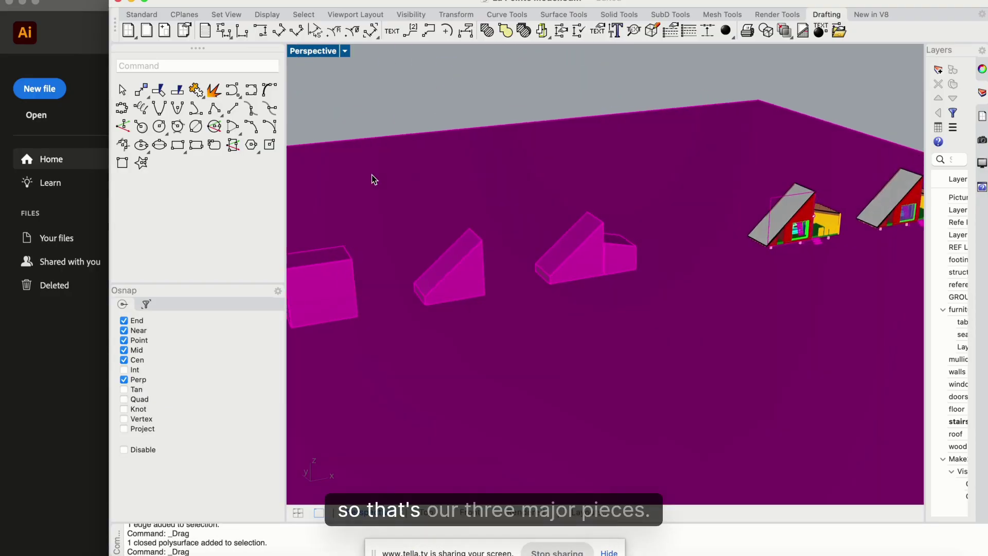
{"action": "scroll", "coordinate": [372, 175], "scroll_direction": "up", "scroll_amount": 3}
{"action": "scroll", "coordinate": [371, 174], "scroll_direction": "left", "scroll_amount": 5}
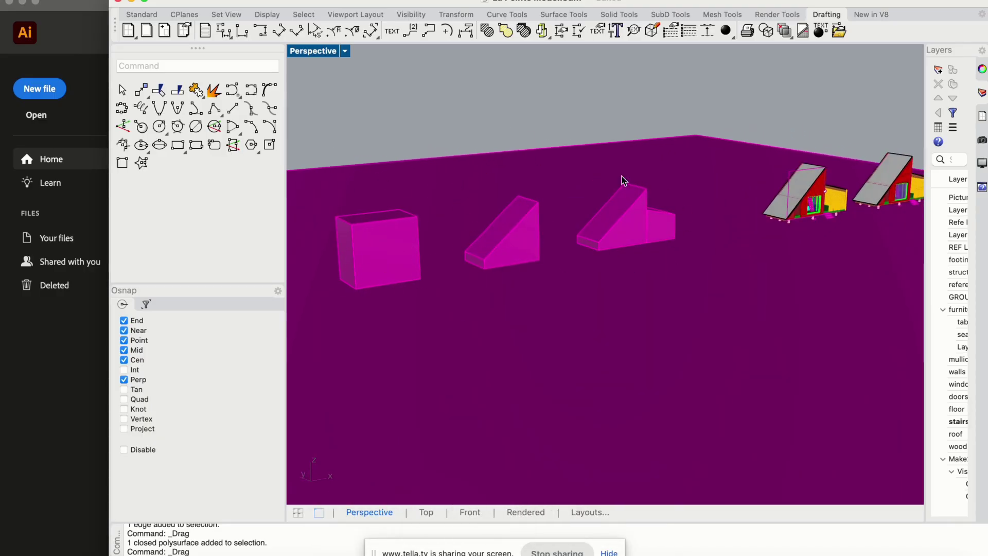
{"action": "scroll", "coordinate": [522, 263], "scroll_direction": "right", "scroll_amount": 5}
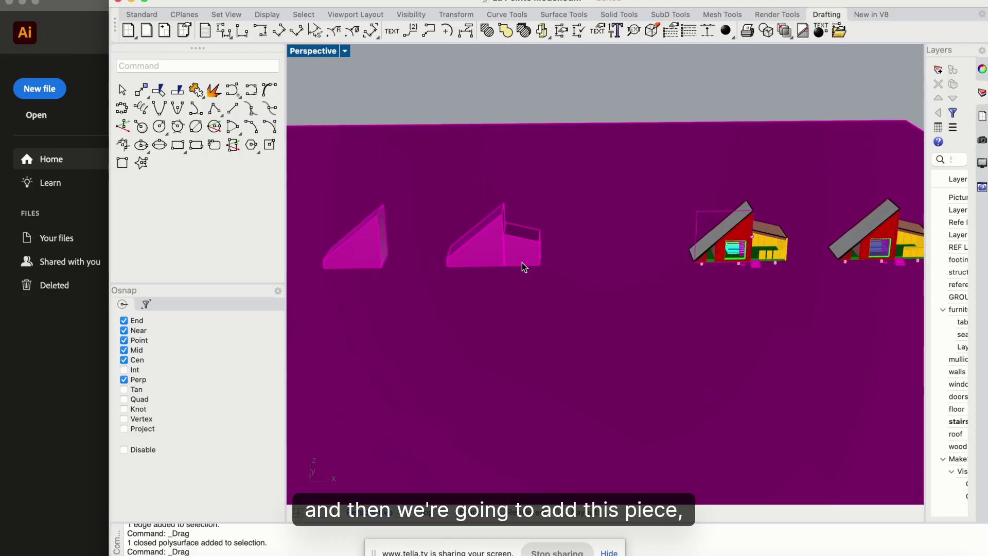
{"action": "scroll", "coordinate": [521, 262], "scroll_direction": "left", "scroll_amount": 5}
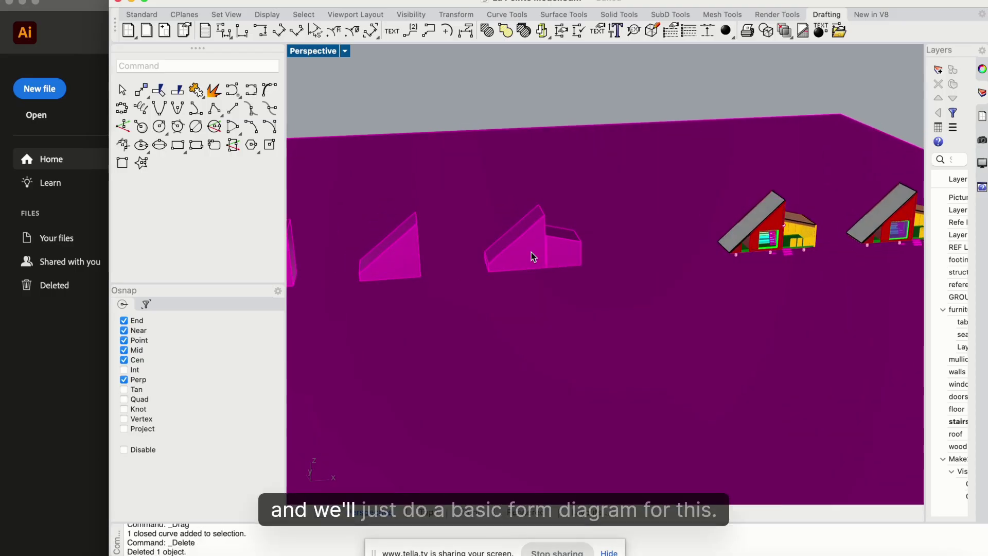
{"action": "scroll", "coordinate": [457, 268], "scroll_direction": "left", "scroll_amount": 3}
{"action": "scroll", "coordinate": [457, 268], "scroll_direction": "left", "scroll_amount": 6}
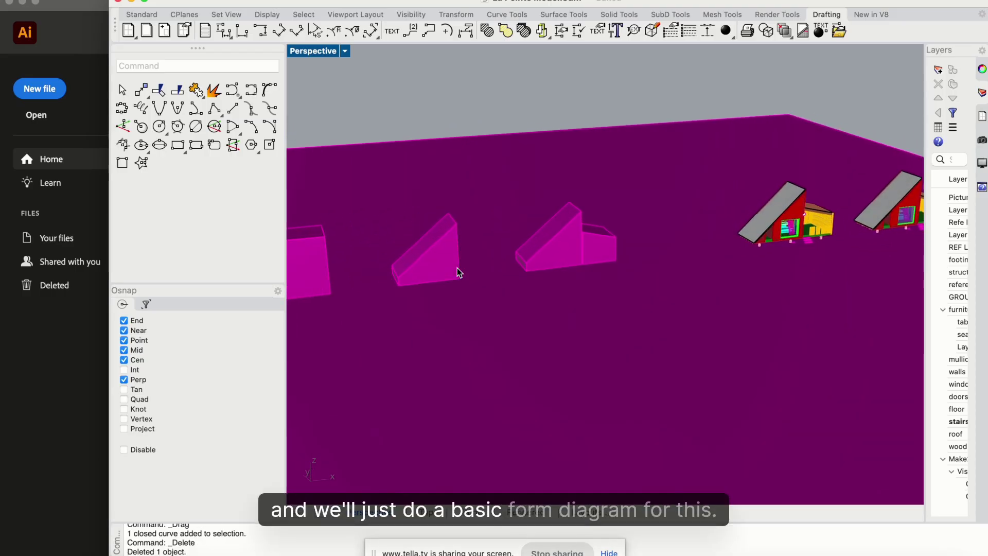
Move the box away from the plain wedge and shift the wedge slightly toward the box to even the spacing
{"action": "scroll", "coordinate": [457, 267], "scroll_direction": "left", "scroll_amount": 2}
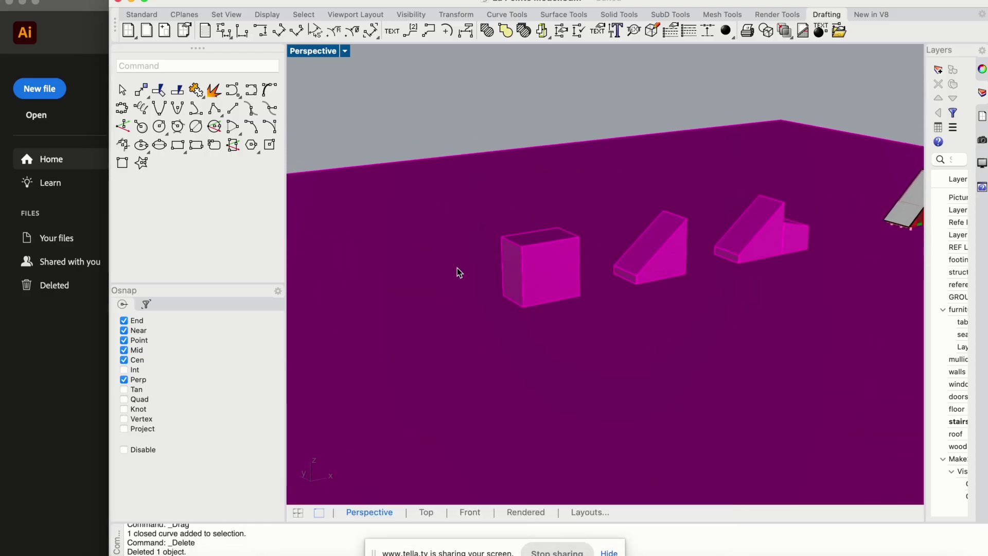
{"action": "left_click_drag", "start_coordinate": [341, 149], "coordinate": [439, 302]}
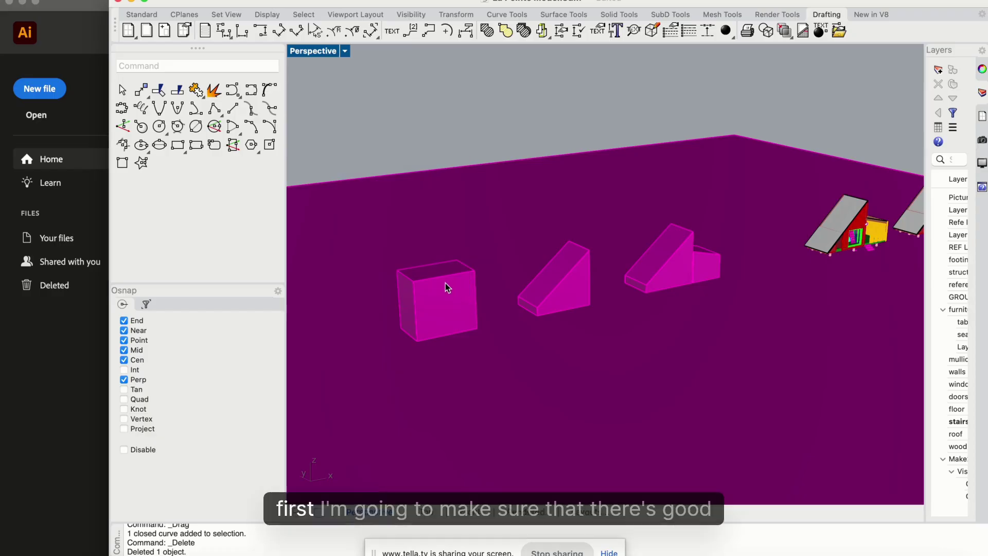
{"action": "left_click", "coordinate": [446, 282]}
{"action": "key", "text": "super+z"}
{"action": "left_click", "coordinate": [441, 299]}
{"action": "left_click", "coordinate": [577, 291]}
{"action": "left_click_drag", "start_coordinate": [591, 272], "coordinate": [576, 274]}
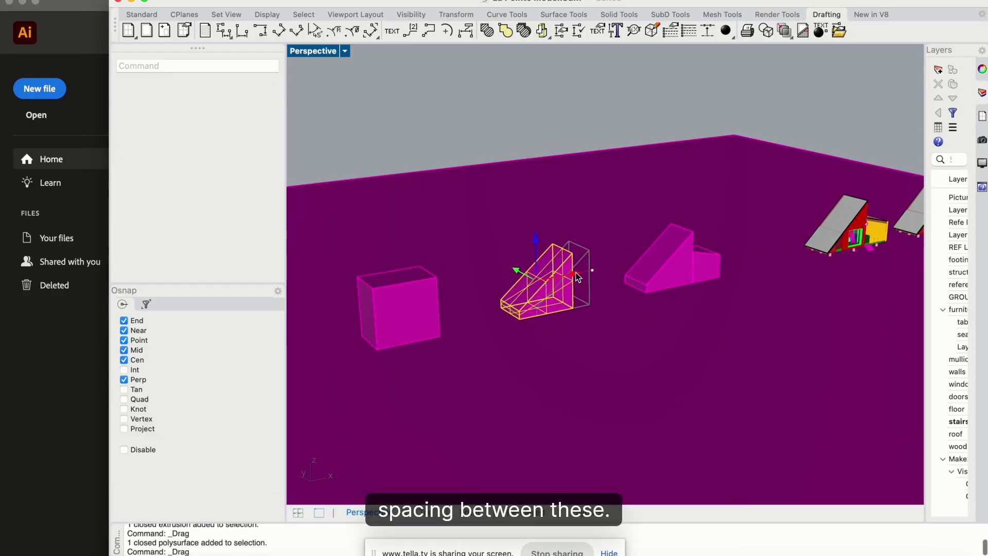
{"action": "left_click_drag", "start_coordinate": [576, 274], "coordinate": [576, 275]}
Duplicate the wedge with annex as a fourth stage beside it and shift the original slightly toward the plain wedge
{"action": "left_click", "coordinate": [674, 268]}
{"action": "left_click_drag", "start_coordinate": [712, 251], "coordinate": [798, 235]}
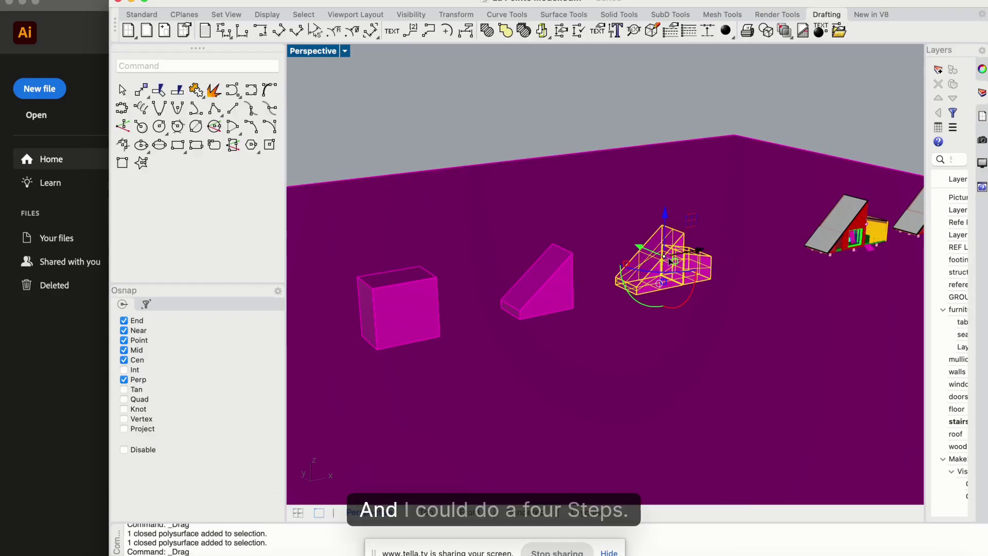
{"action": "key", "text": "super+c"}
{"action": "key", "text": "super+v"}
{"action": "left_click", "coordinate": [695, 267]}
{"action": "left_click", "coordinate": [635, 279], "text": "shift"}
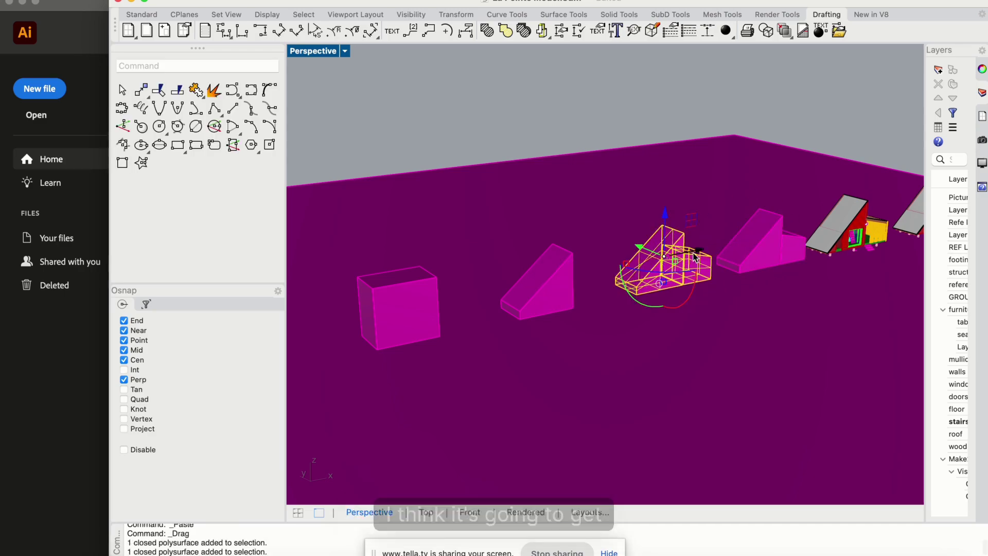
{"action": "left_click_drag", "start_coordinate": [635, 278], "coordinate": [615, 283]}
{"action": "left_click", "coordinate": [644, 157]}
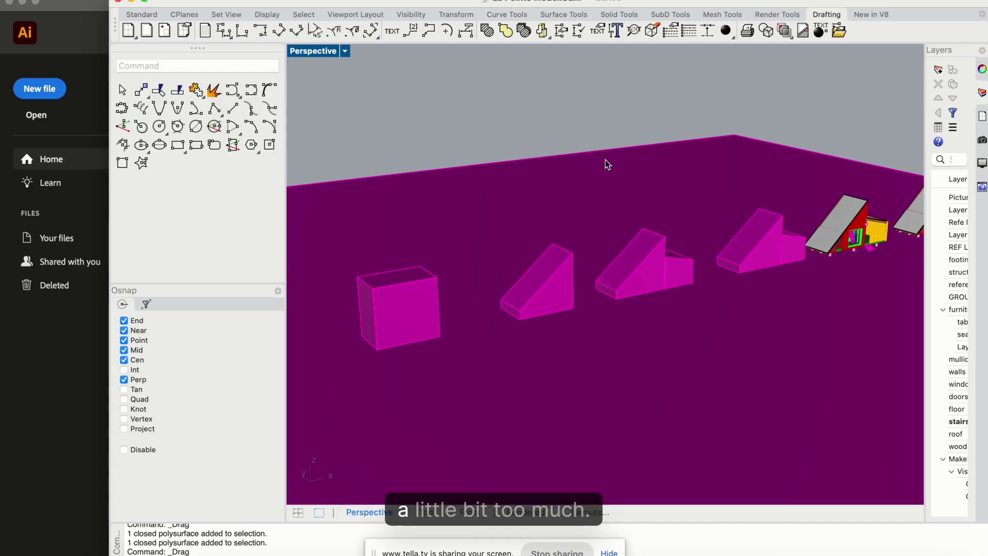
Move the box and the plain wedge farther from the annexed stages to widen the spacing
{"action": "left_click", "coordinate": [401, 308]}
{"action": "left_click_drag", "start_coordinate": [443, 304], "coordinate": [414, 303]}
{"action": "left_click", "coordinate": [564, 289]}
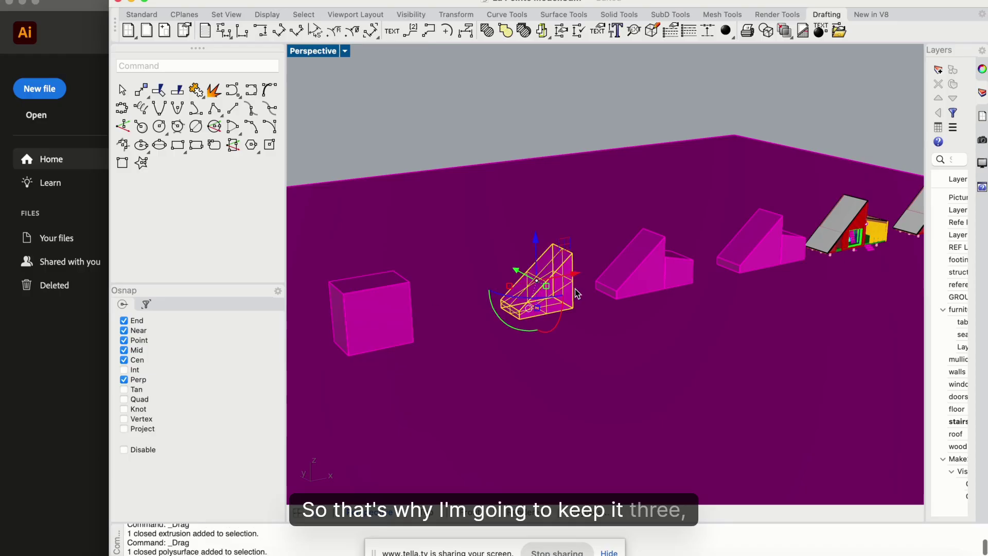
{"action": "left_click_drag", "start_coordinate": [576, 283], "coordinate": [534, 290]}
Try a four-stage layout with the third wedge separated from its annex and the final annexed wedge moved closer
{"action": "left_click", "coordinate": [682, 270]}
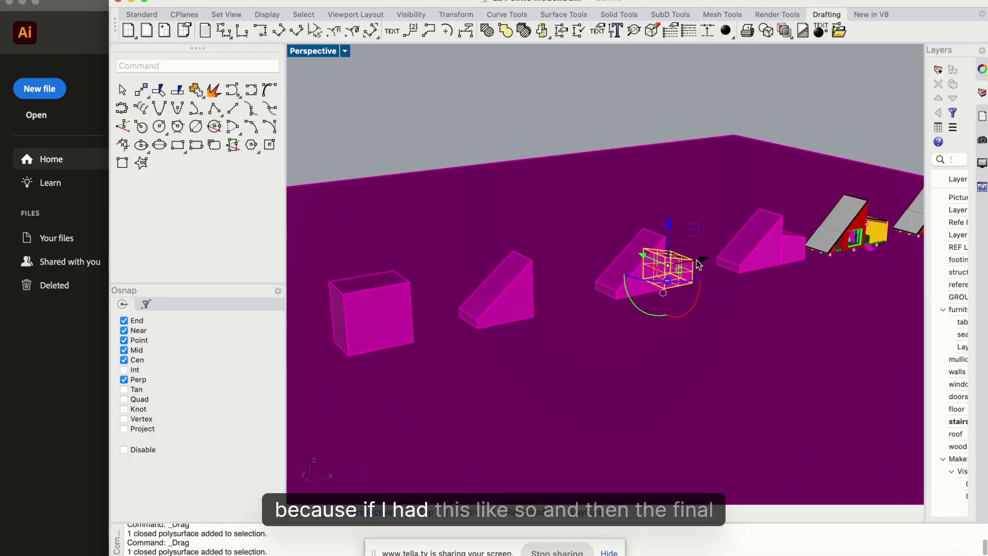
{"action": "left_click_drag", "start_coordinate": [700, 259], "coordinate": [648, 260]}
{"action": "left_click", "coordinate": [645, 269], "text": "shift"}
{"action": "left_click", "coordinate": [743, 258]}
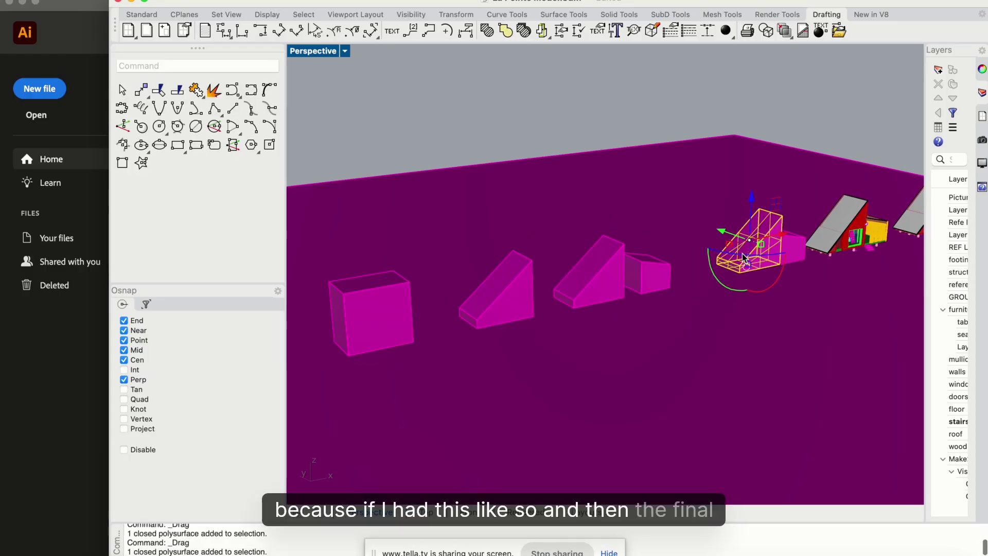
{"action": "left_click_drag", "start_coordinate": [795, 255], "coordinate": [622, 136]}
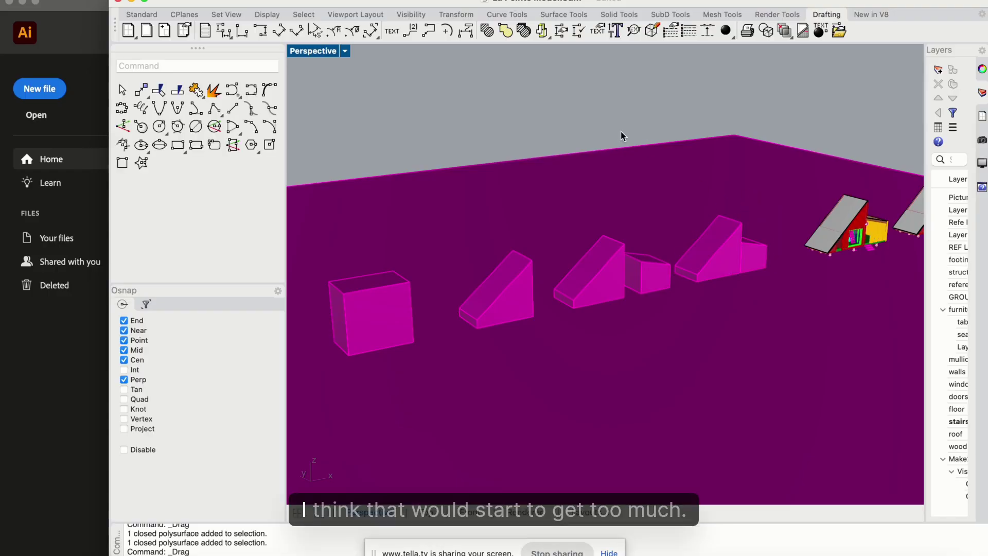
Delete the separated wedge and annex, and move the remaining annexed wedge closer to the plain wedge
{"action": "left_click", "coordinate": [654, 292]}
{"action": "key", "text": "Delete"}
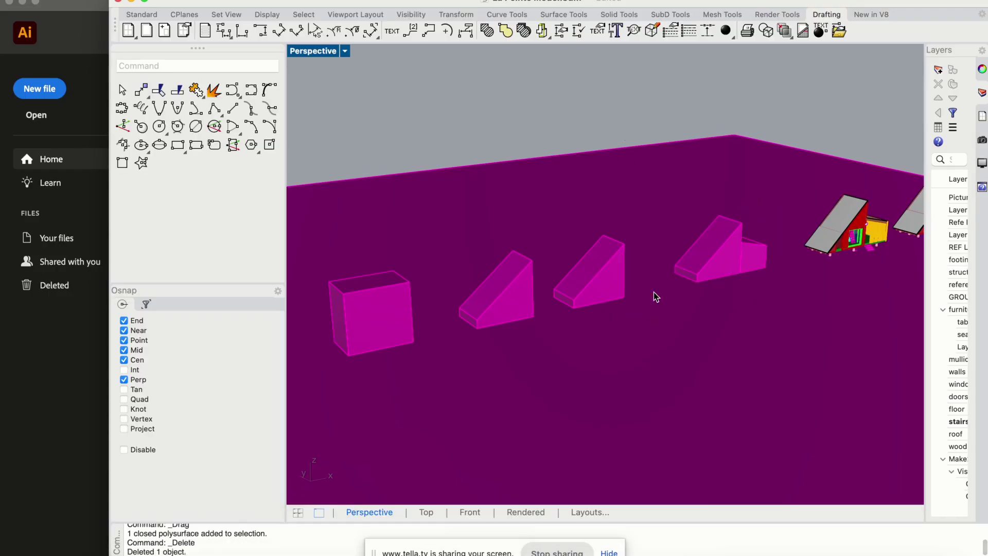
{"action": "left_click", "coordinate": [588, 289]}
{"action": "key", "text": "Delete"}
{"action": "left_click", "coordinate": [720, 260]}
{"action": "left_click", "coordinate": [759, 255], "text": "shift"}
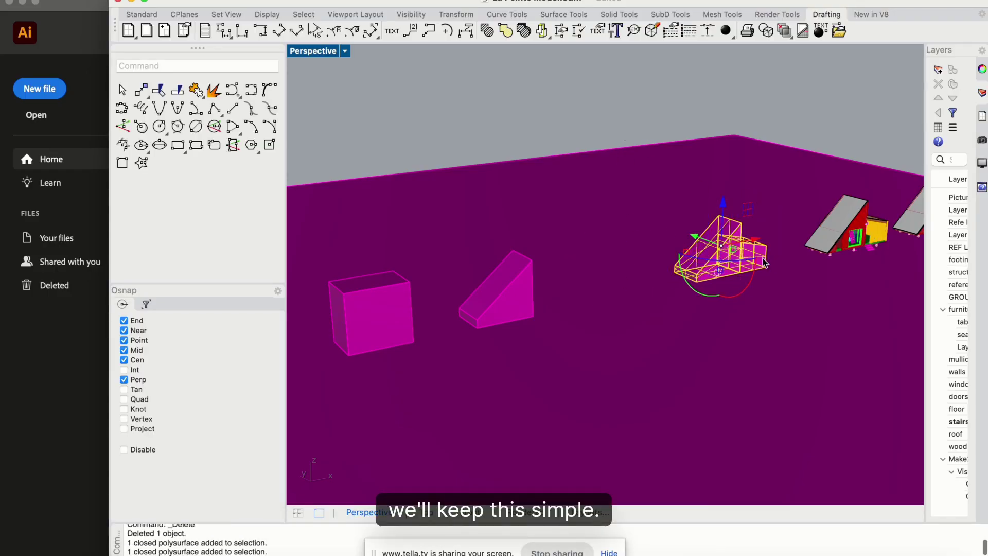
{"action": "left_click_drag", "start_coordinate": [754, 239], "coordinate": [660, 253]}
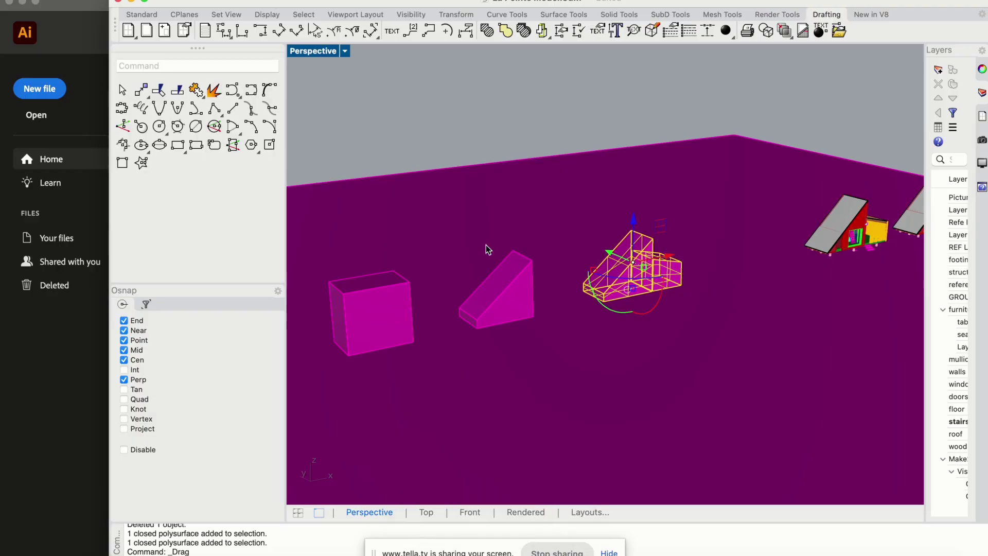
{"action": "left_click", "coordinate": [531, 86]}
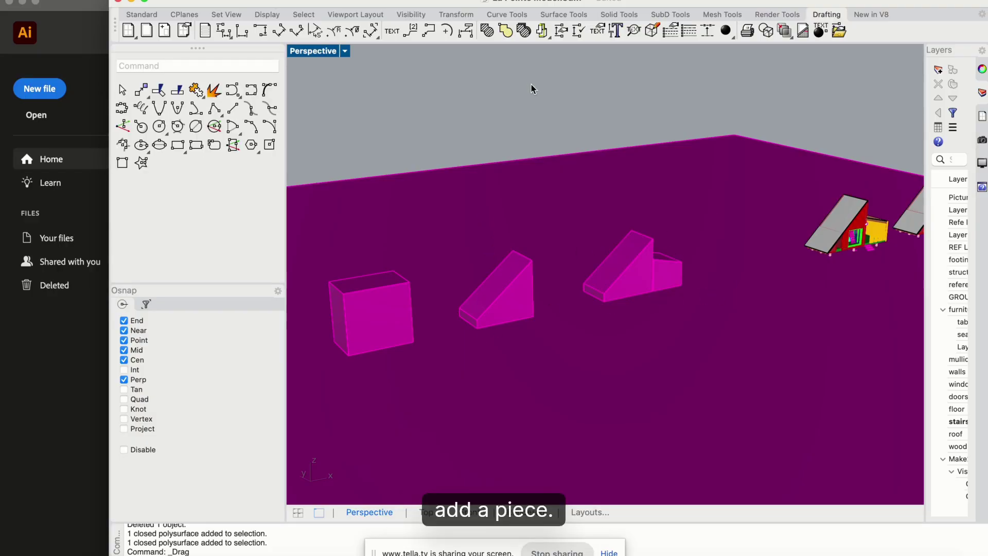
Set the perspective viewport to the SE isometric view
{"action": "left_click", "coordinate": [344, 50]}
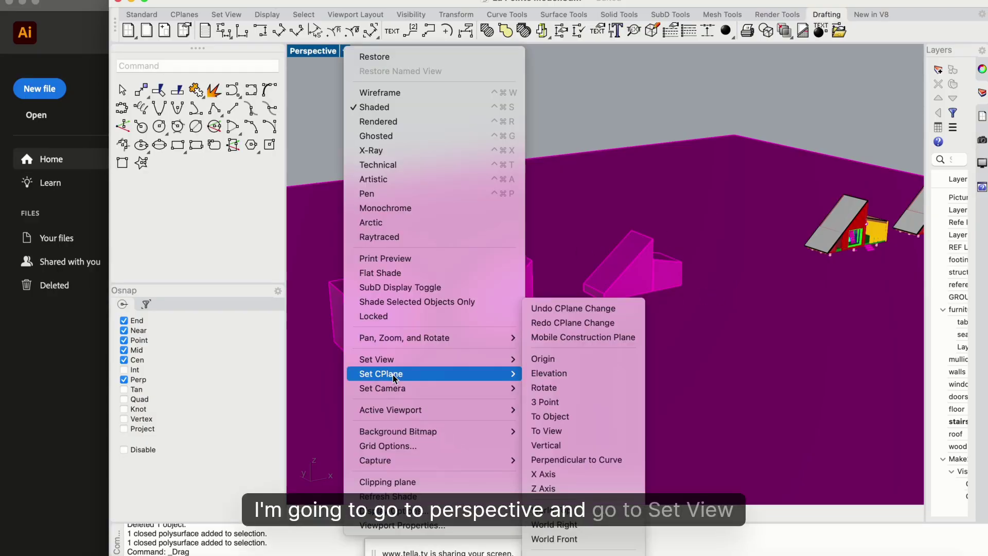
{"action": "mouse_move", "coordinate": [411, 361]}
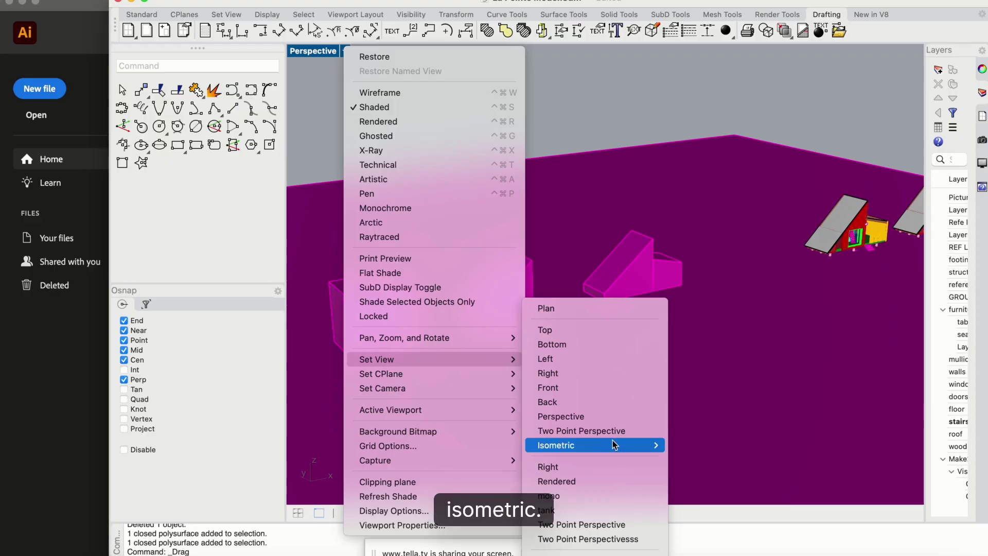
{"action": "mouse_move", "coordinate": [617, 444]}
{"action": "left_click", "coordinate": [678, 471]}
Set the viewport to the SW isometric view, framed on the three massing stages
{"action": "left_click", "coordinate": [326, 51]}
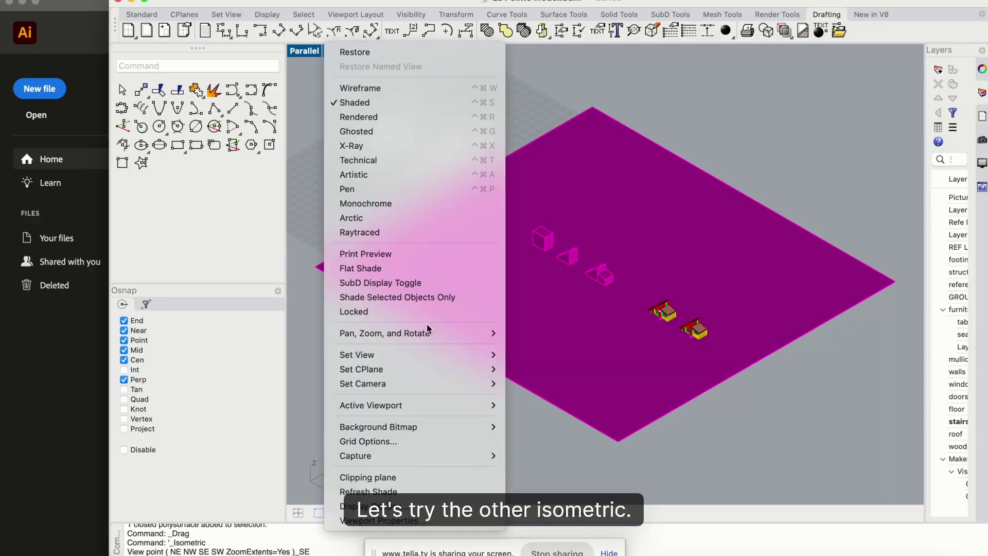
{"action": "mouse_move", "coordinate": [430, 355]}
{"action": "mouse_move", "coordinate": [578, 446]}
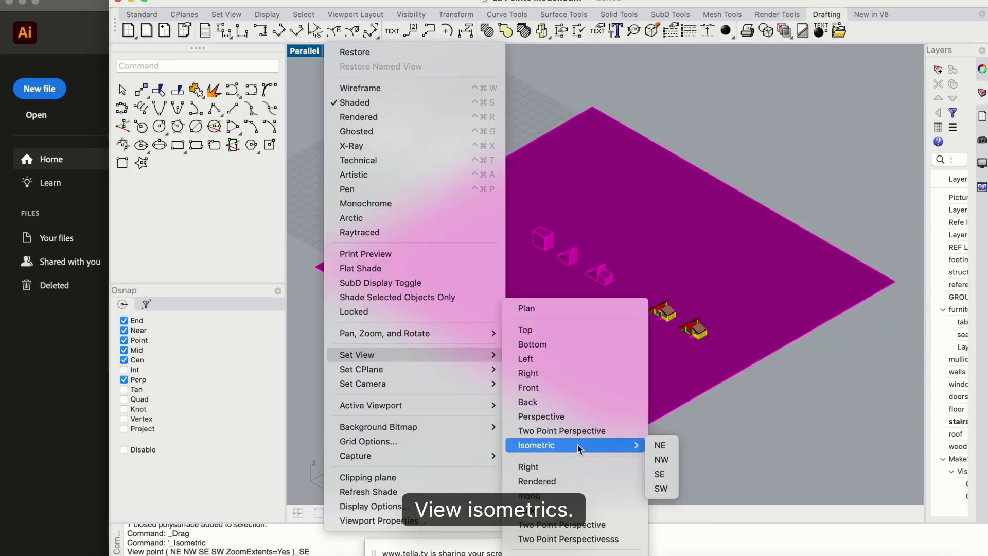
{"action": "left_click", "coordinate": [668, 491]}
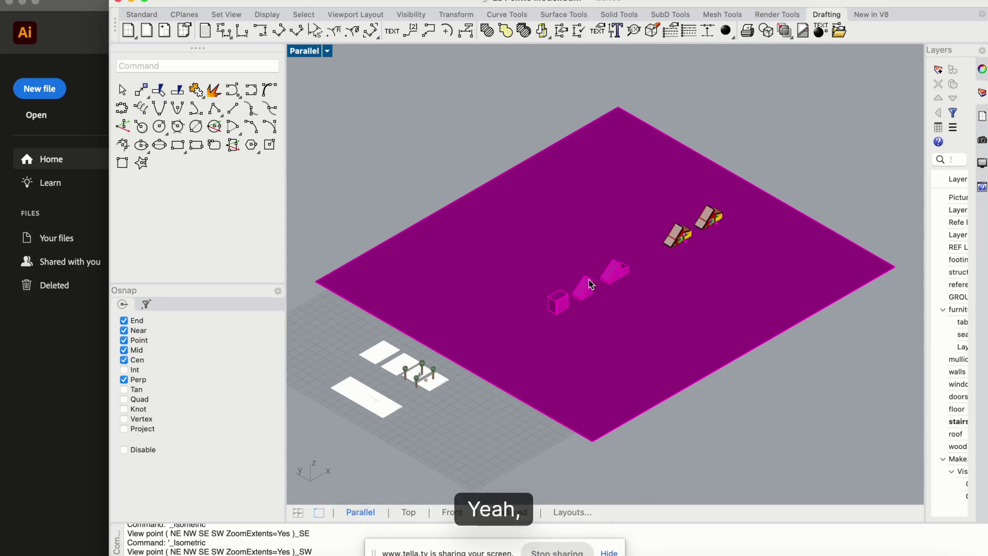
{"action": "scroll", "coordinate": [589, 279], "scroll_direction": "up", "scroll_amount": 5}
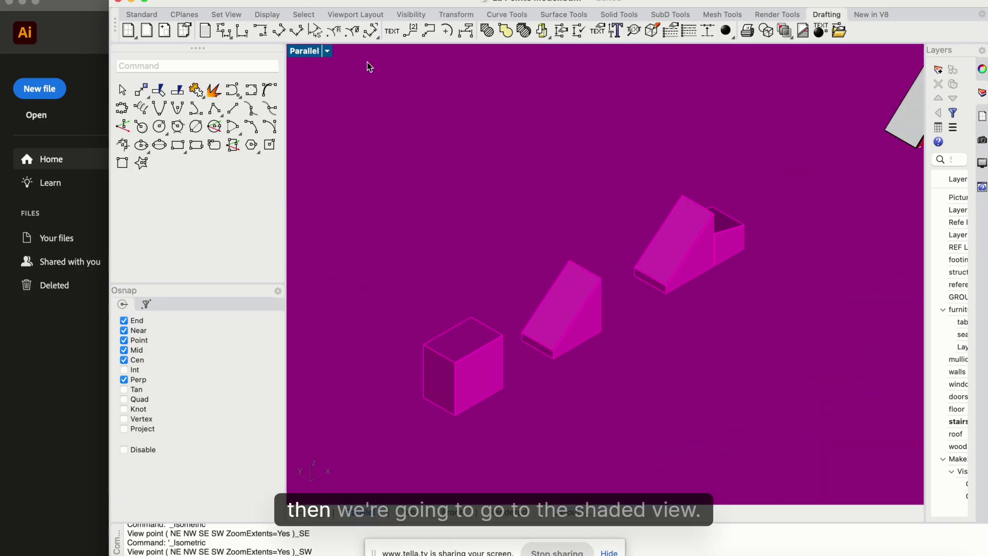
Set the viewport display to Rendered and raise the ground plane slightly to meet the bases of the volumes
{"action": "left_click", "coordinate": [327, 50]}
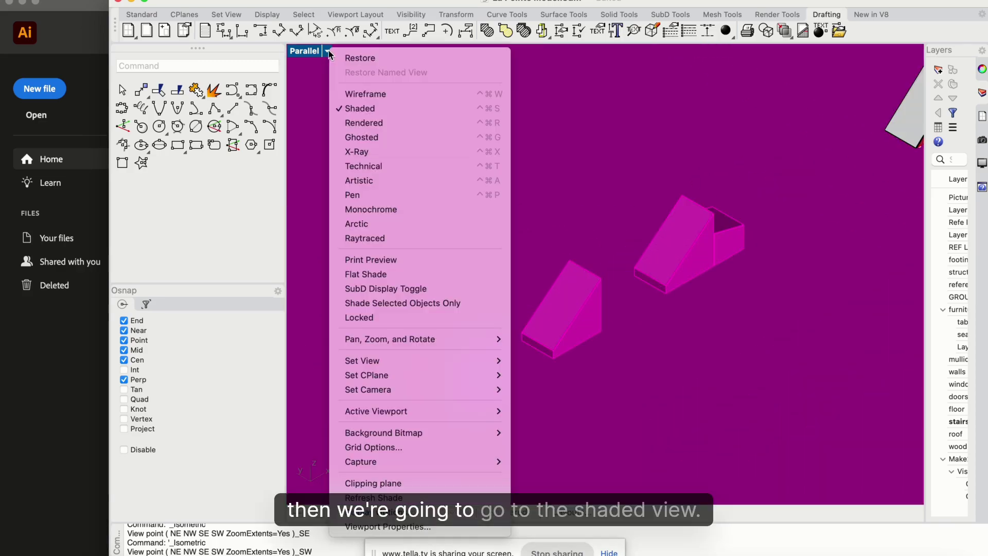
{"action": "left_click", "coordinate": [382, 124]}
{"action": "left_click", "coordinate": [651, 262]}
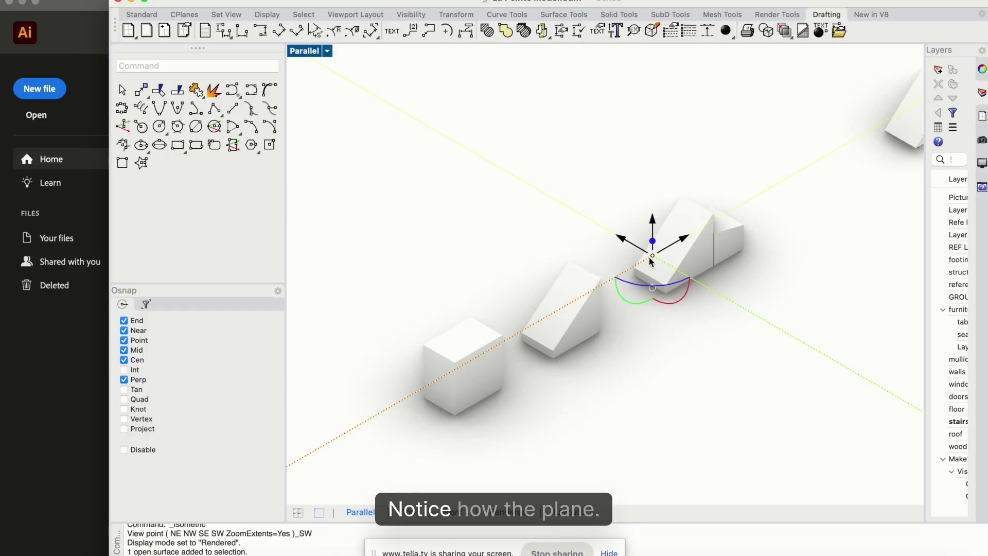
{"action": "left_click_drag", "start_coordinate": [651, 221], "coordinate": [652, 216]}
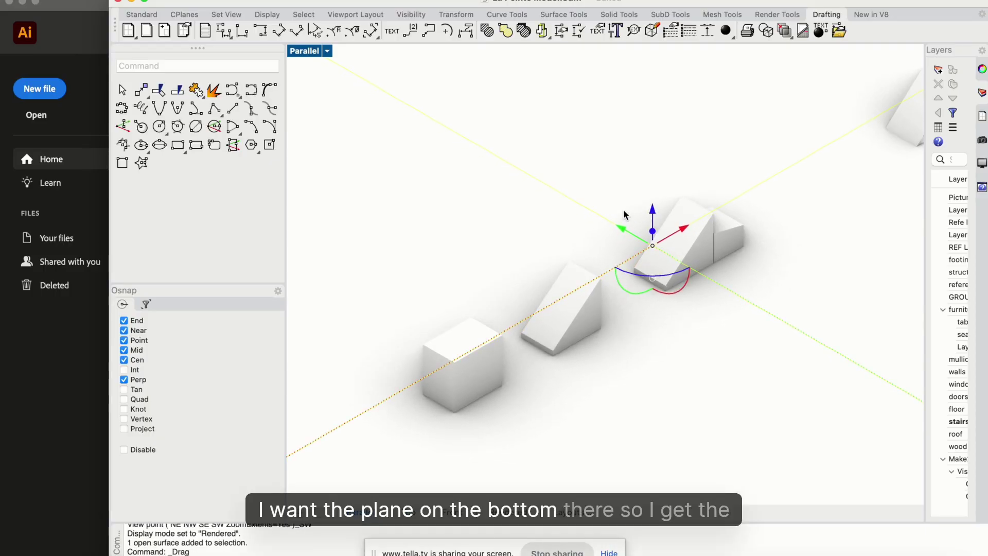
Print the viewport with all three stages as a vector-output PDF named "Vecotr Layer" in Downloads
{"action": "scroll", "coordinate": [551, 205], "scroll_direction": "down", "scroll_amount": 3}
{"action": "scroll", "coordinate": [566, 223], "scroll_direction": "up", "scroll_amount": 4}
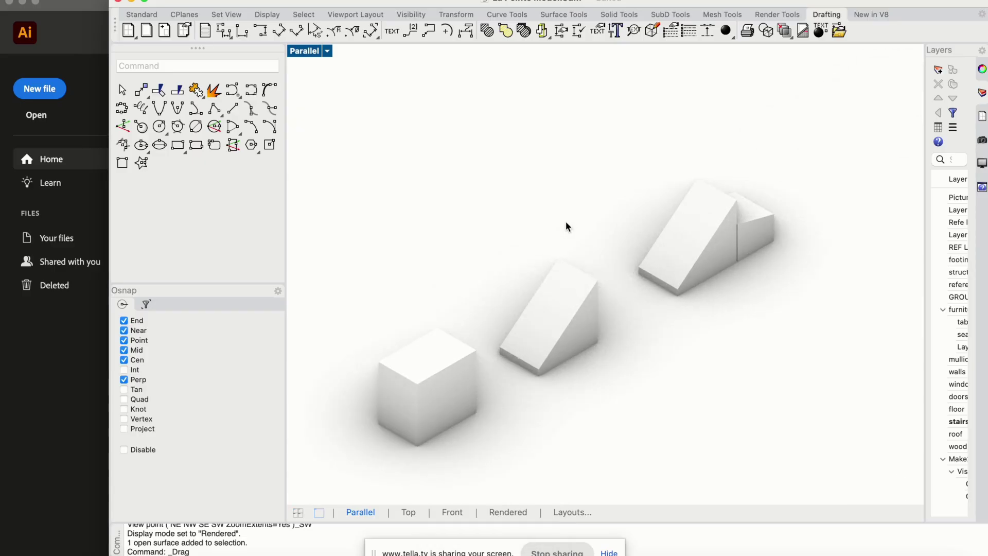
{"action": "scroll", "coordinate": [566, 223], "scroll_direction": "down", "scroll_amount": 2}
{"action": "scroll", "coordinate": [566, 223], "scroll_direction": "down", "scroll_amount": 2}
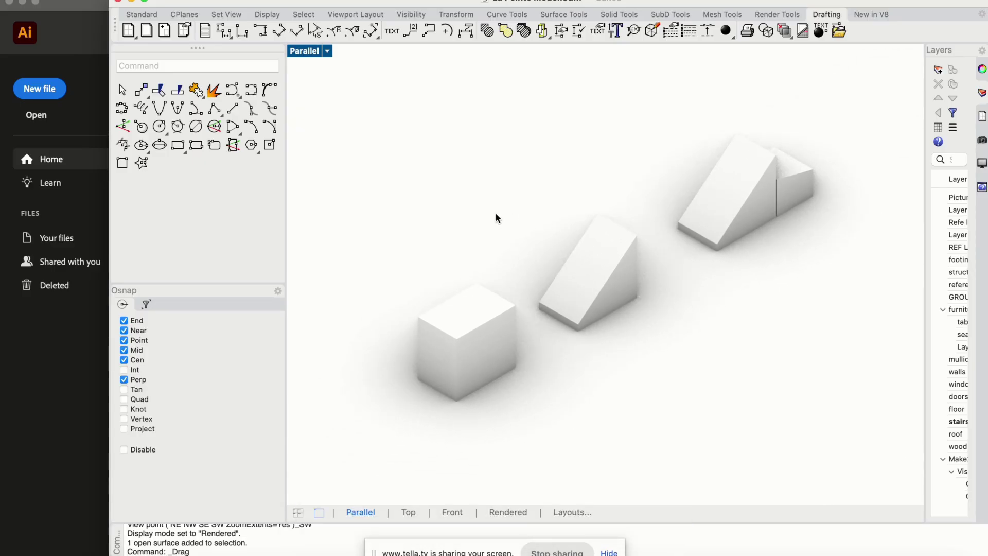
{"action": "left_click", "coordinate": [82, 1]}
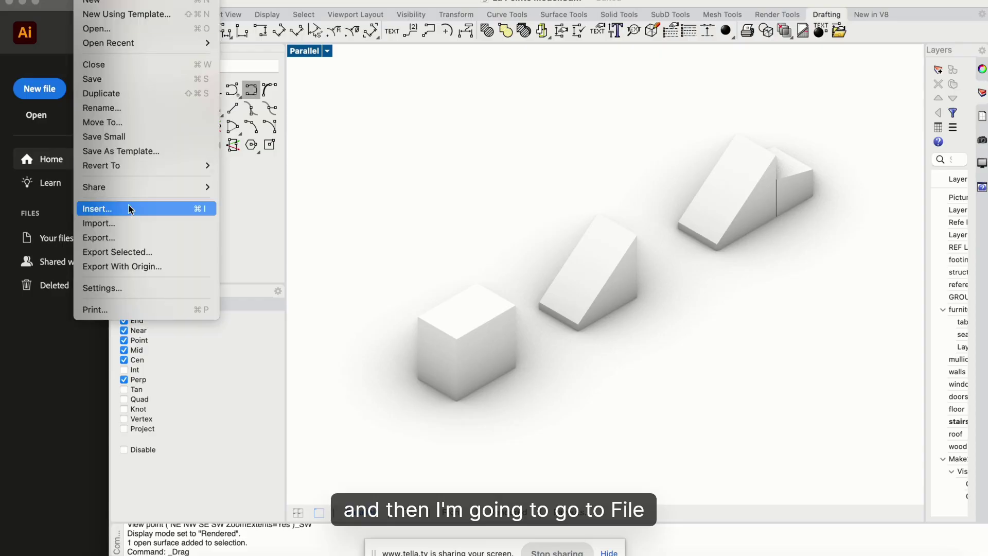
{"action": "left_click", "coordinate": [135, 304]}
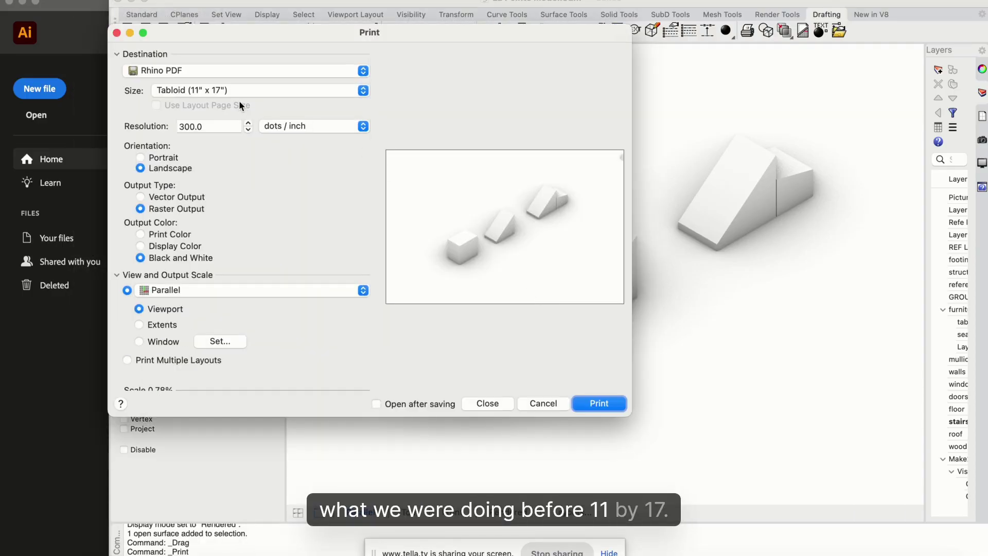
{"action": "left_click", "coordinate": [140, 197]}
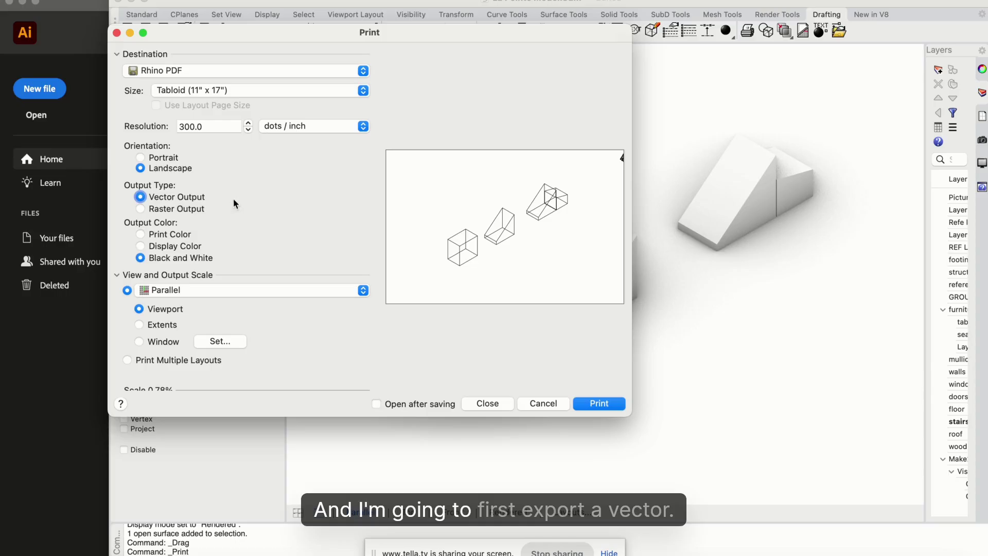
{"action": "left_click", "coordinate": [612, 402]}
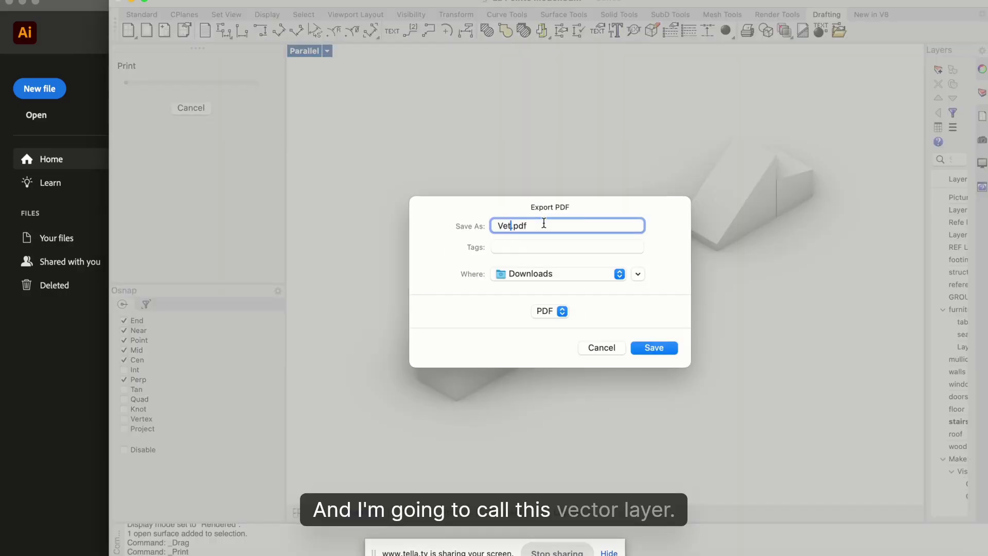
{"action": "type", "text": "Vecotr Layer"}
{"action": "left_click", "coordinate": [672, 349]}
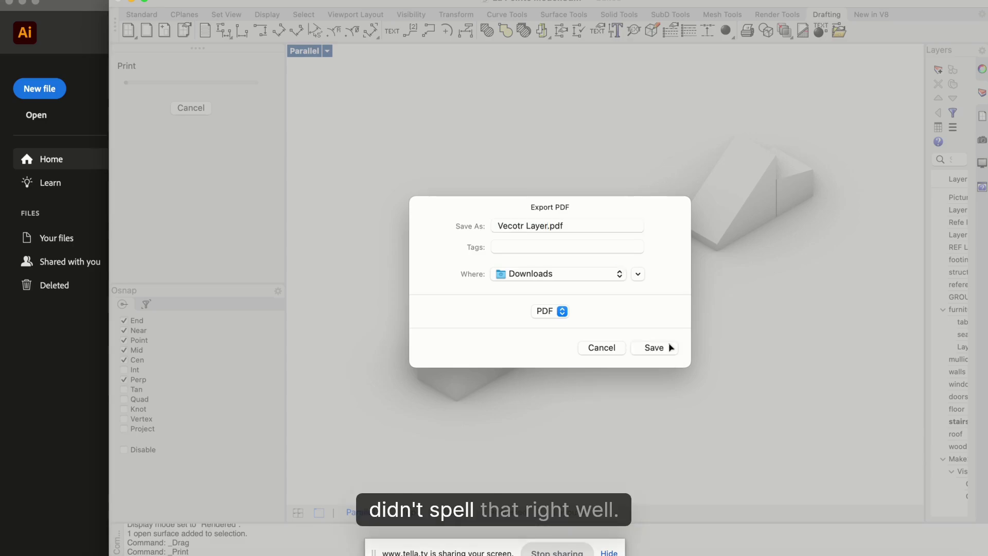
Print the same viewport as a raster-output PDF
{"action": "left_click", "coordinate": [86, 0]}
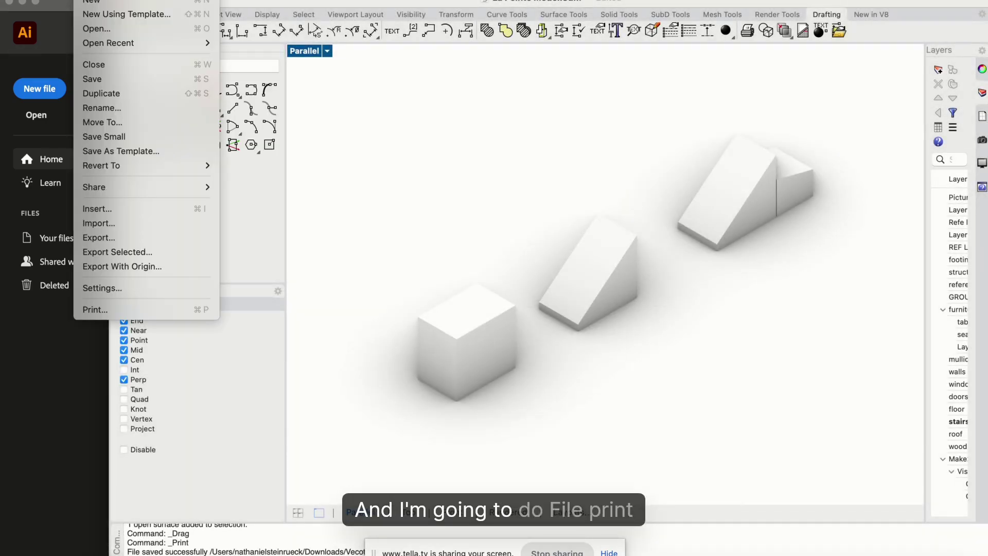
{"action": "left_click", "coordinate": [125, 311]}
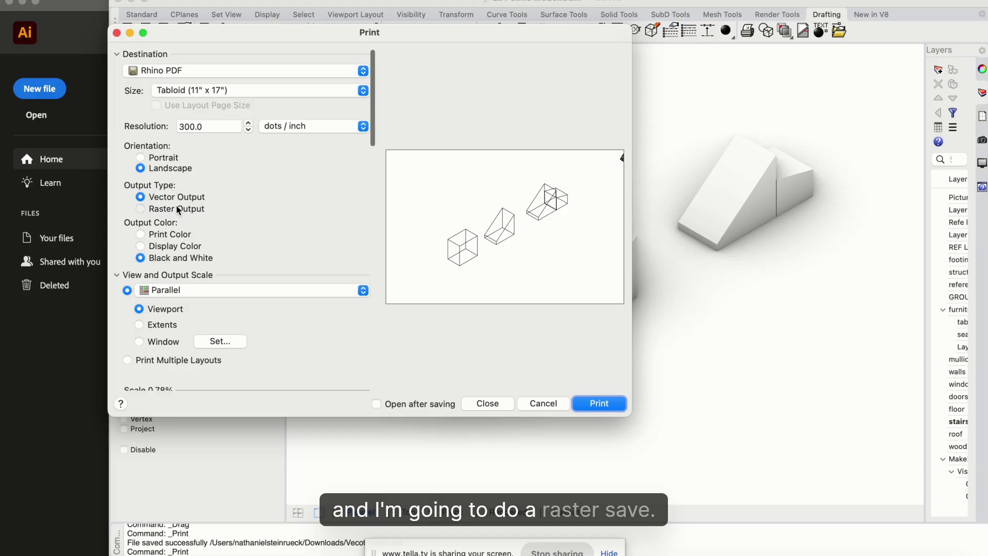
{"action": "left_click", "coordinate": [140, 209]}
{"action": "left_click", "coordinate": [599, 403]}
{"action": "left_click", "coordinate": [667, 355]}
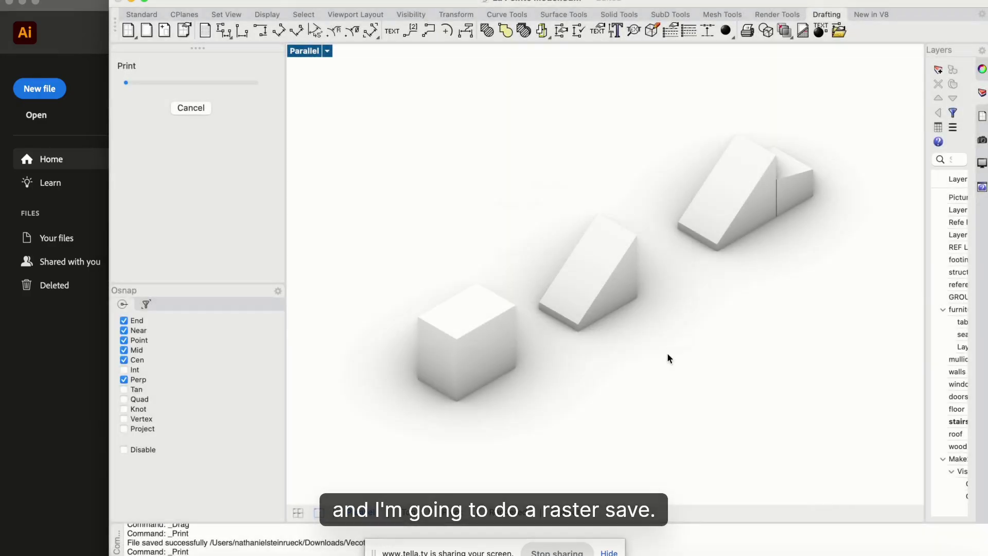
Switch to Illustrator and open the vector PDF "Vecotr Layer.pdf" from Downloads
{"action": "left_click", "coordinate": [828, 555]}
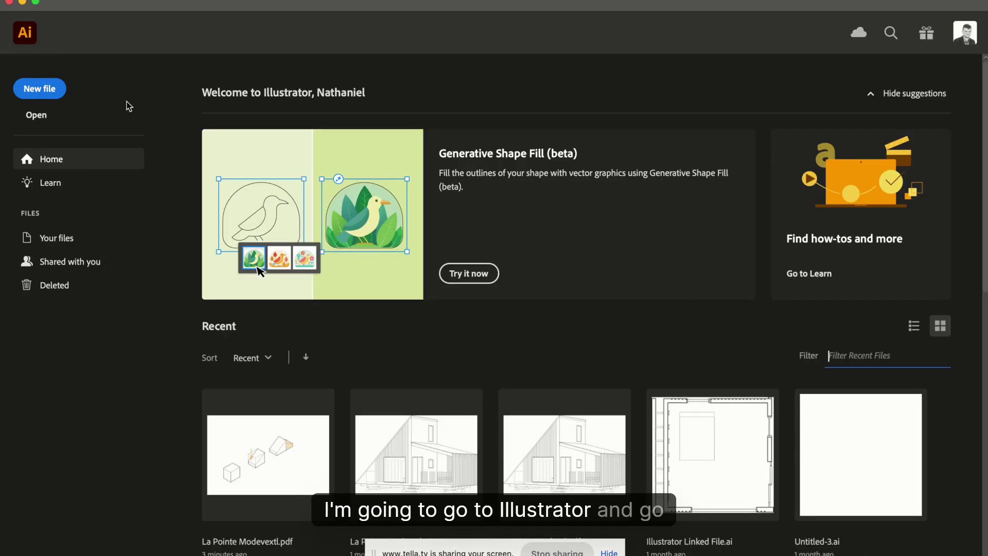
{"action": "left_click", "coordinate": [96, 0]}
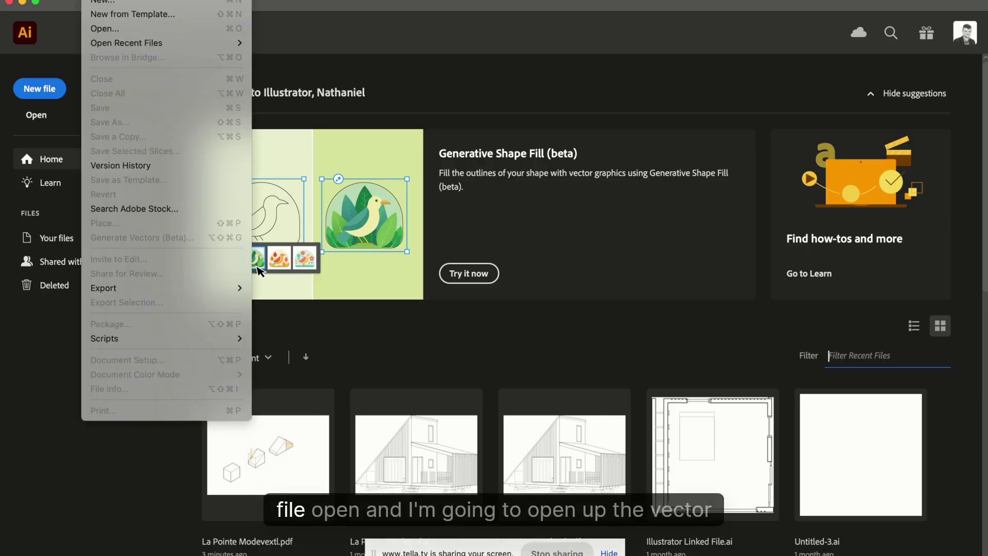
{"action": "left_click", "coordinate": [106, 30]}
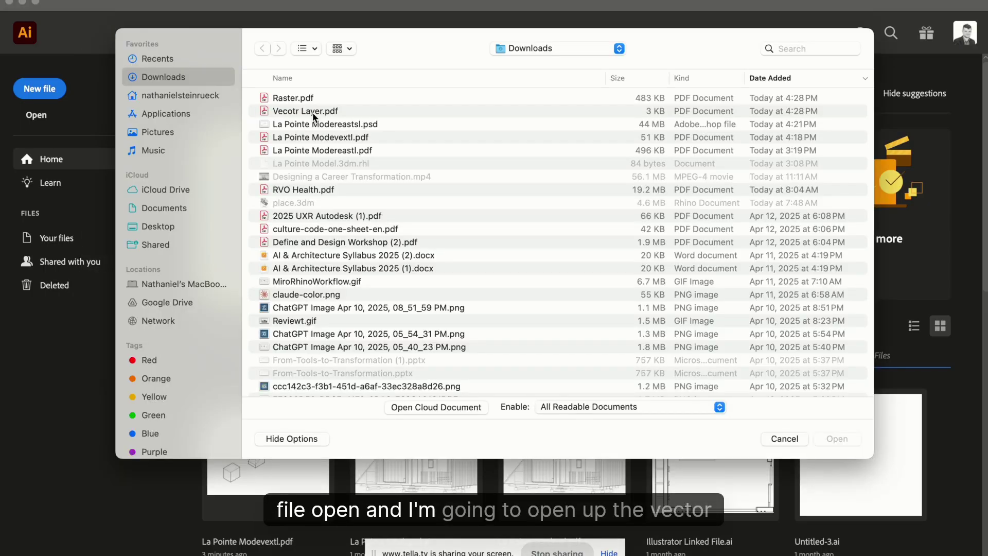
{"action": "left_click", "coordinate": [329, 111]}
{"action": "left_click", "coordinate": [844, 440]}
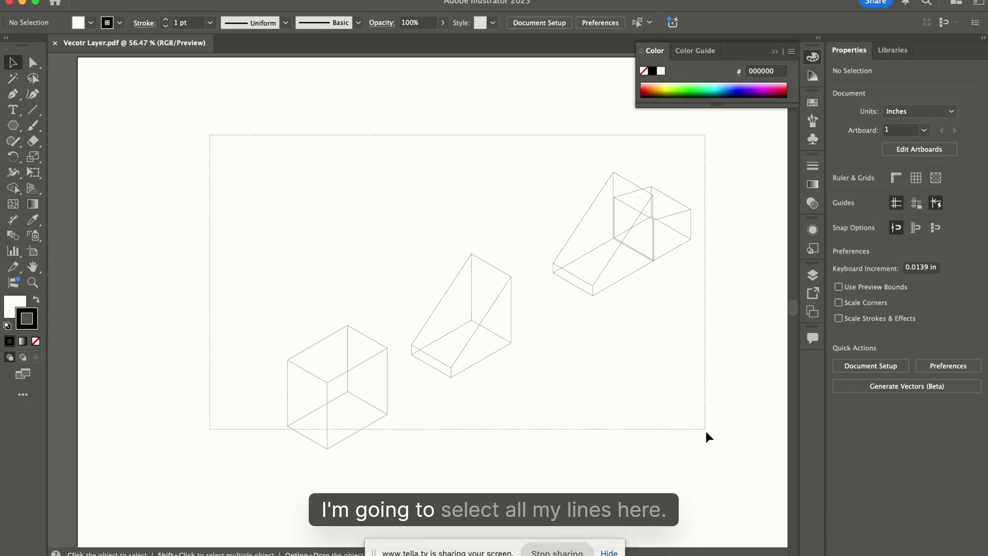
Select all of the imported linework and release its clipping mask
{"action": "key", "text": "super+a"}
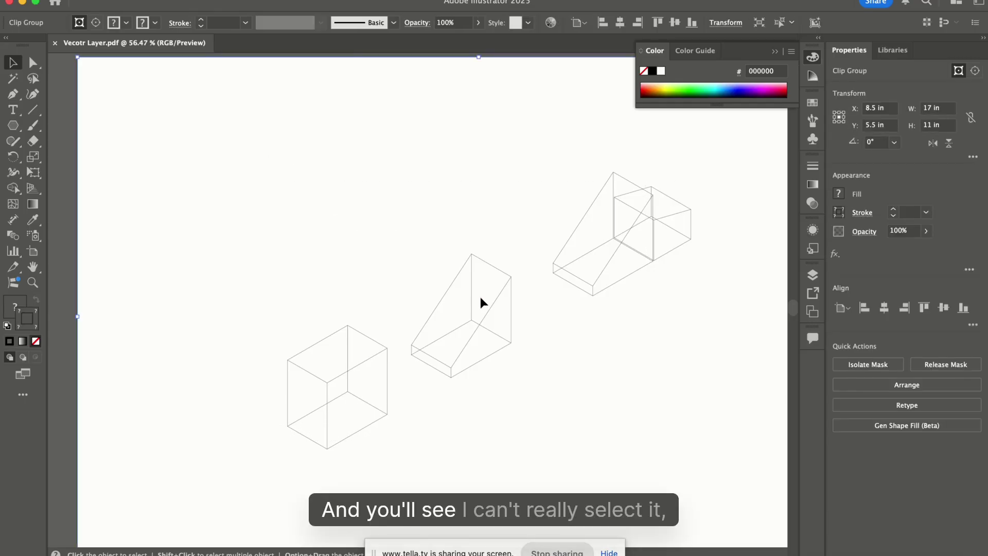
{"action": "right_click", "coordinate": [483, 301]}
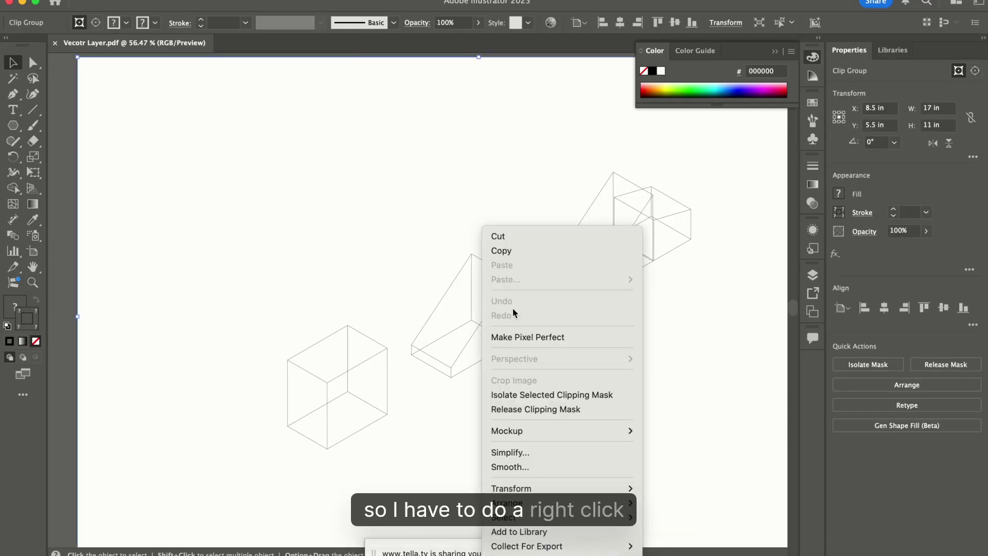
{"action": "left_click", "coordinate": [562, 409]}
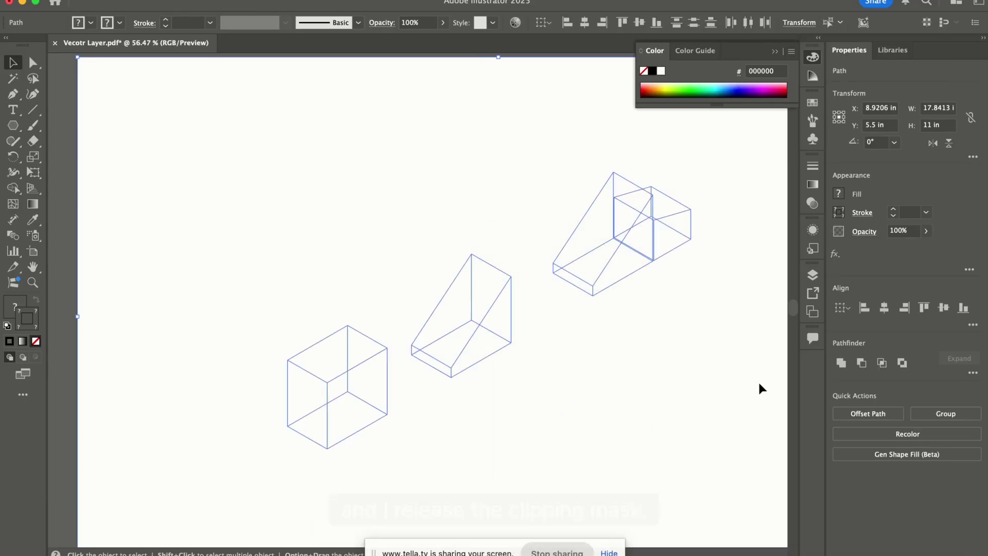
Display the document's layers and activate the Direct Selection tool for cleaning up lines
{"action": "left_click", "coordinate": [813, 275]}
{"action": "left_click", "coordinate": [595, 217]}
{"action": "scroll", "coordinate": [596, 216], "scroll_direction": "right", "scroll_amount": 5}
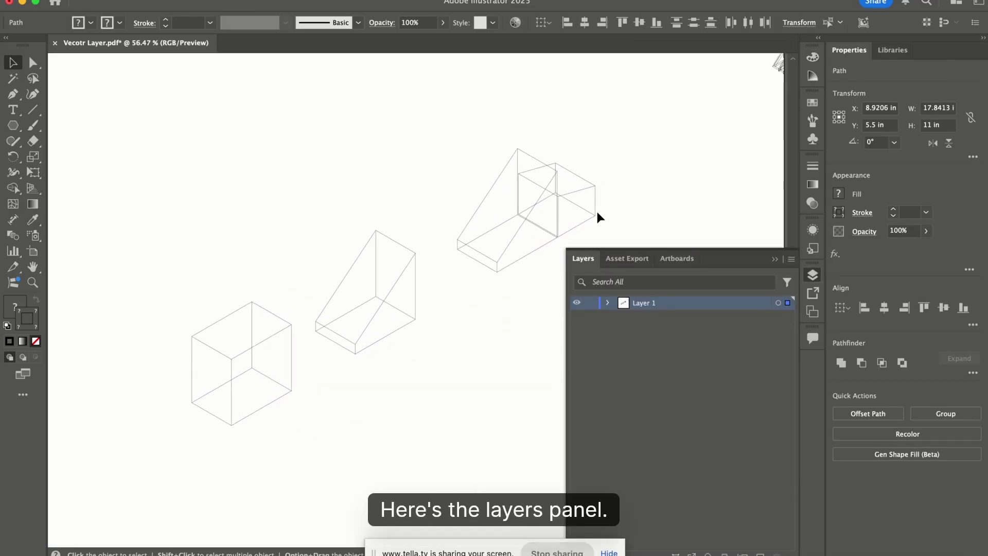
{"action": "key", "text": "a"}
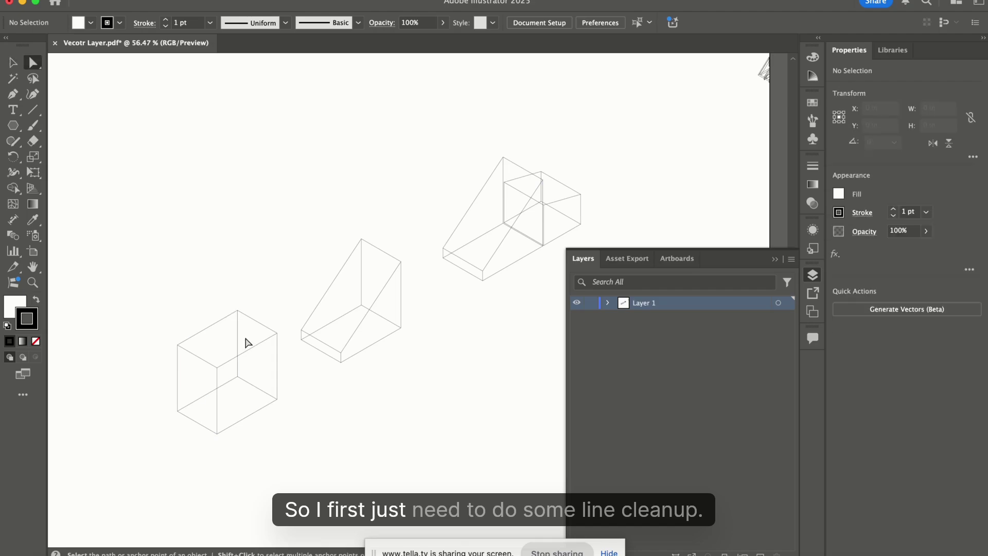
{"action": "left_click", "coordinate": [242, 335]}
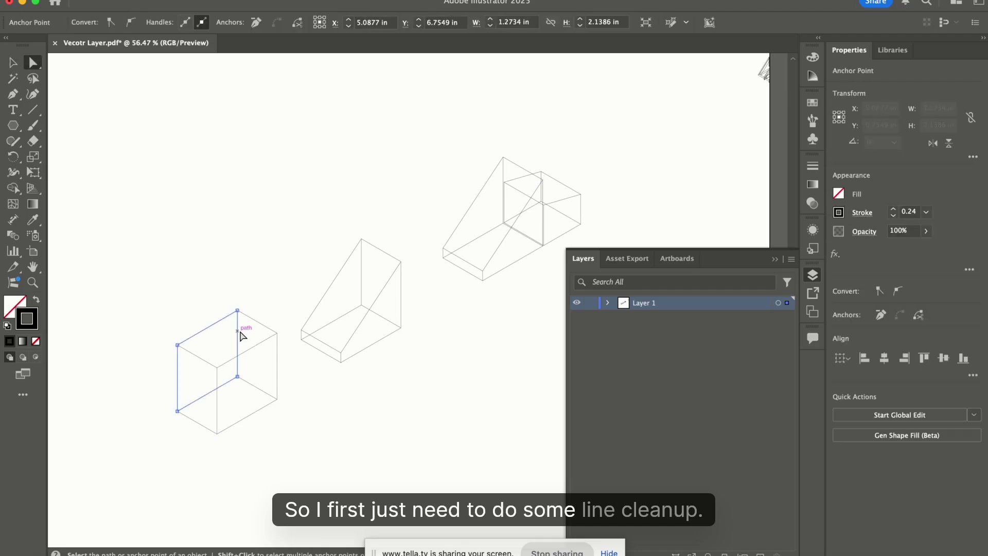
{"action": "left_click", "coordinate": [238, 379]}
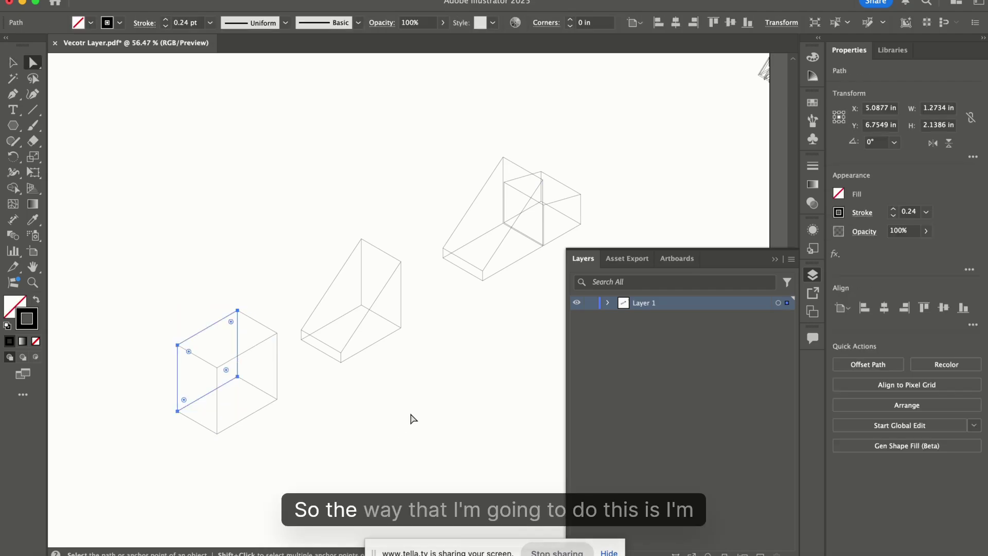
{"action": "left_click", "coordinate": [412, 417]}
Set the stroke weight of all lines in the three massing stages to 0.12 pt
{"action": "scroll", "coordinate": [410, 417], "scroll_direction": "down", "scroll_amount": 5}
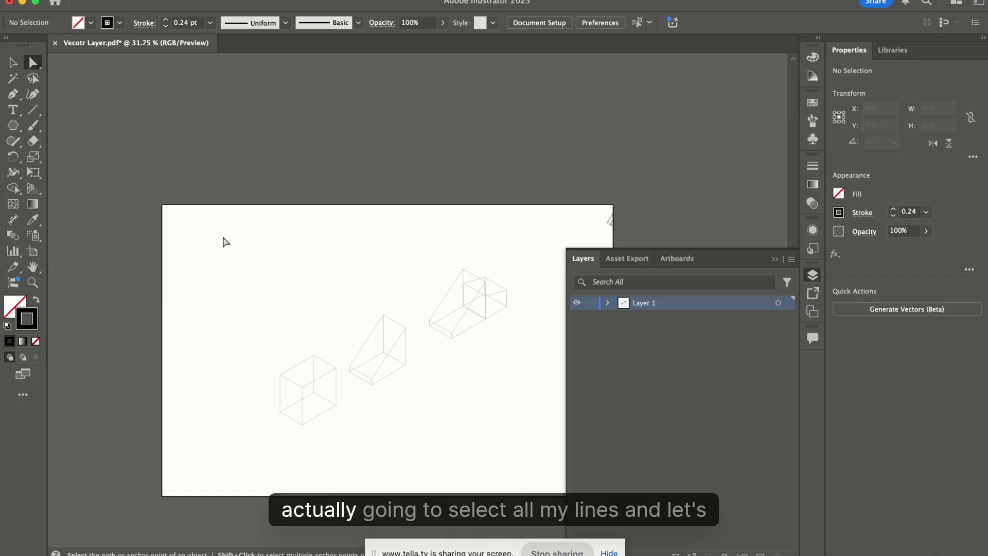
{"action": "left_click_drag", "start_coordinate": [226, 242], "coordinate": [532, 456]}
{"action": "scroll", "coordinate": [404, 350], "scroll_direction": "up", "scroll_amount": 5}
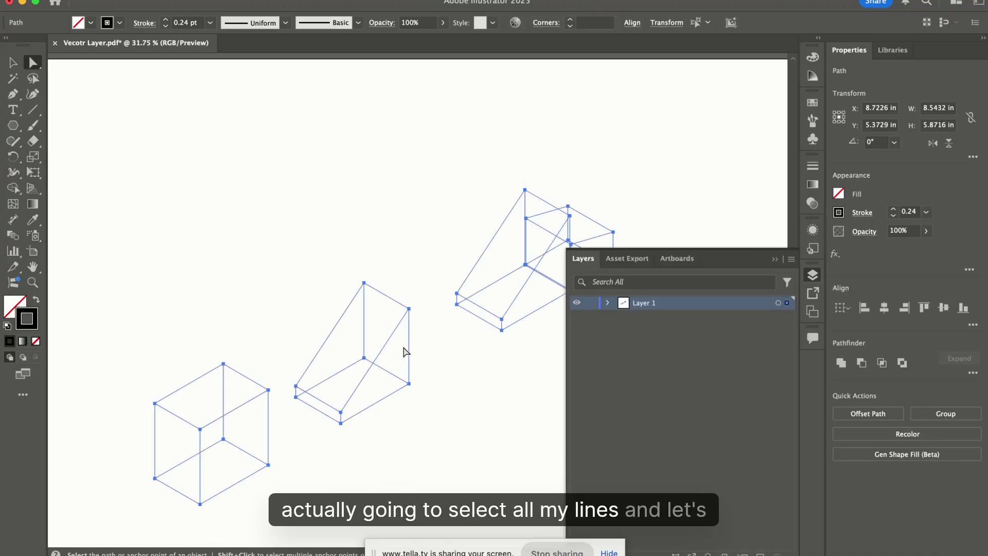
{"action": "left_click", "coordinate": [916, 213]}
{"action": "left_click_drag", "start_coordinate": [908, 216], "coordinate": [900, 216]}
{"action": "type", "text": "."}
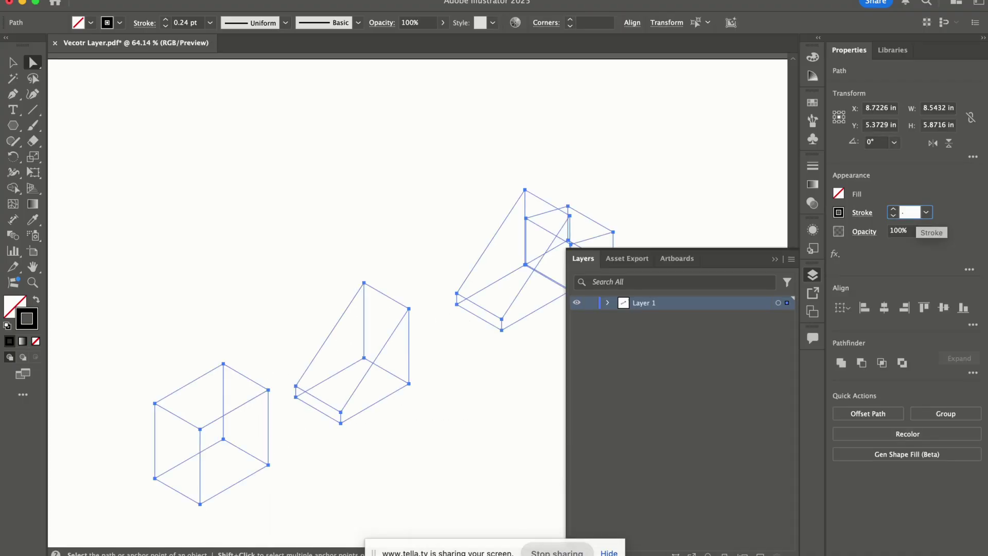
{"action": "type", "text": "12"}
{"action": "key", "text": "Return"}
{"action": "left_click", "coordinate": [626, 113]}
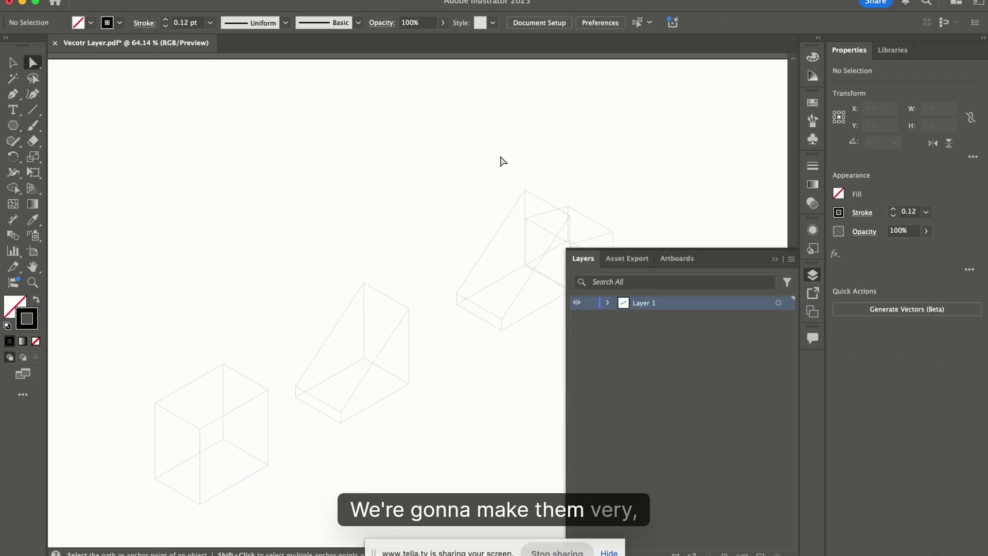
Delete the hidden back edges of the first box volume so only its visible faces are outlined
{"action": "scroll", "coordinate": [442, 157], "scroll_direction": "down", "scroll_amount": 4}
{"action": "scroll", "coordinate": [396, 306], "scroll_direction": "up", "scroll_amount": 3}
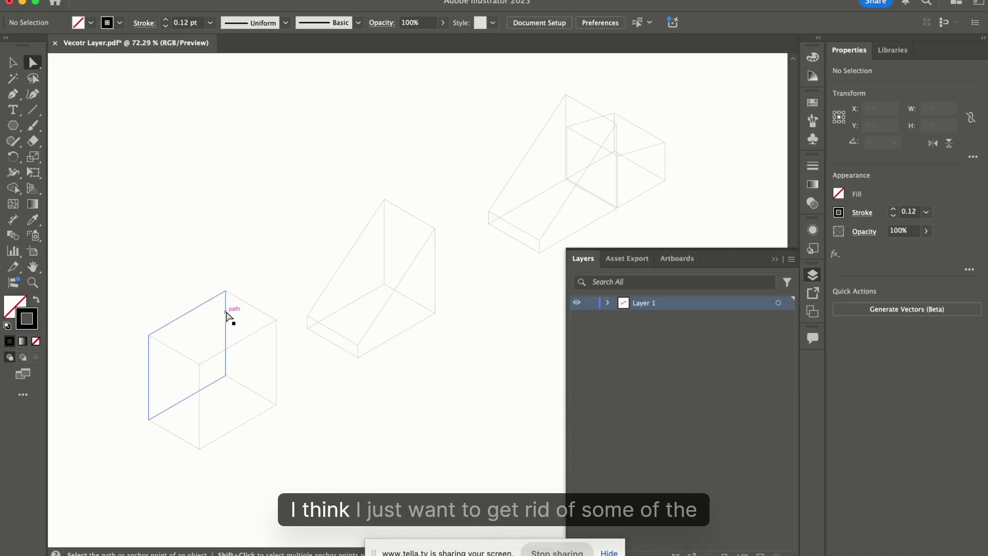
{"action": "left_click", "coordinate": [225, 378]}
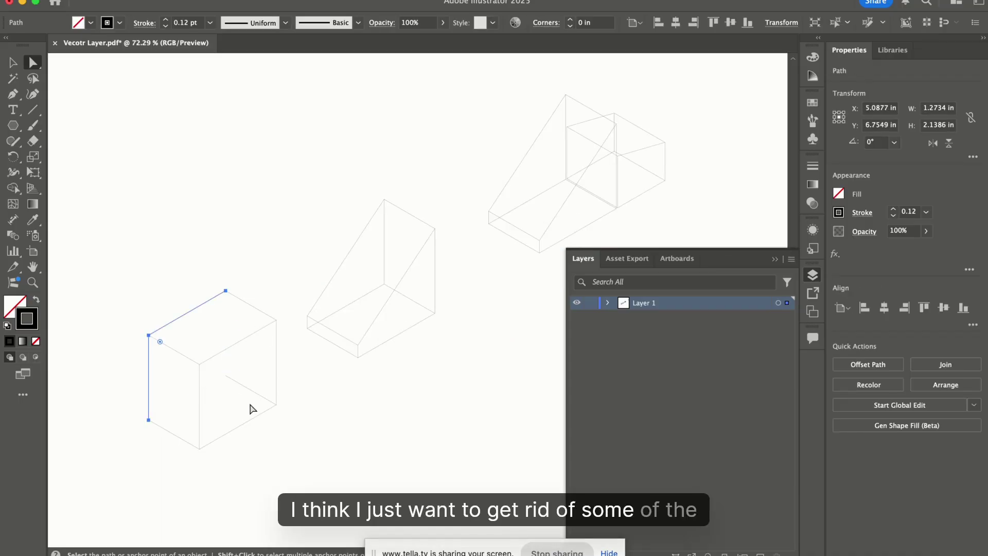
{"action": "key", "text": "Delete"}
{"action": "left_click", "coordinate": [228, 377]}
{"action": "key", "text": "Delete"}
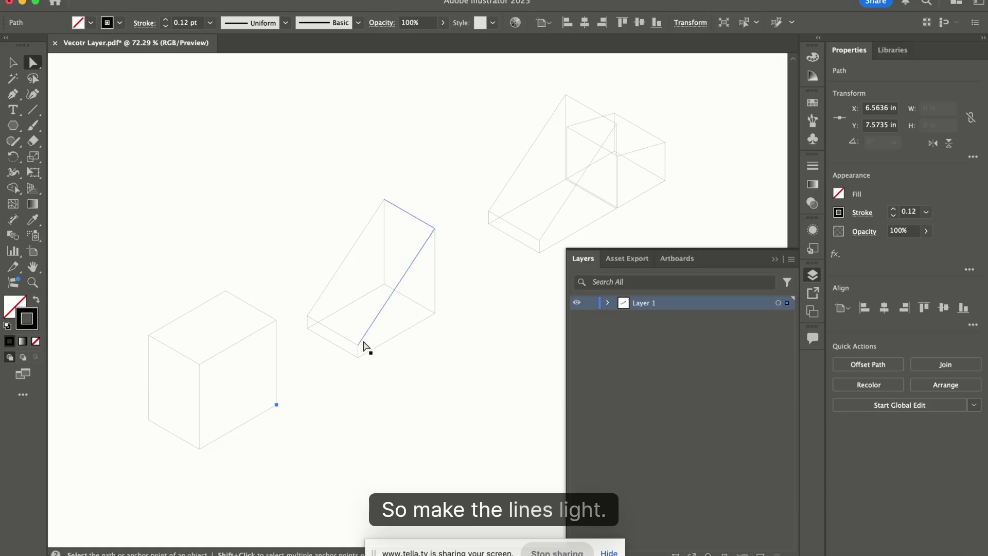
Delete the hidden back and base edges of the middle sloped volume
{"action": "left_click", "coordinate": [345, 308]}
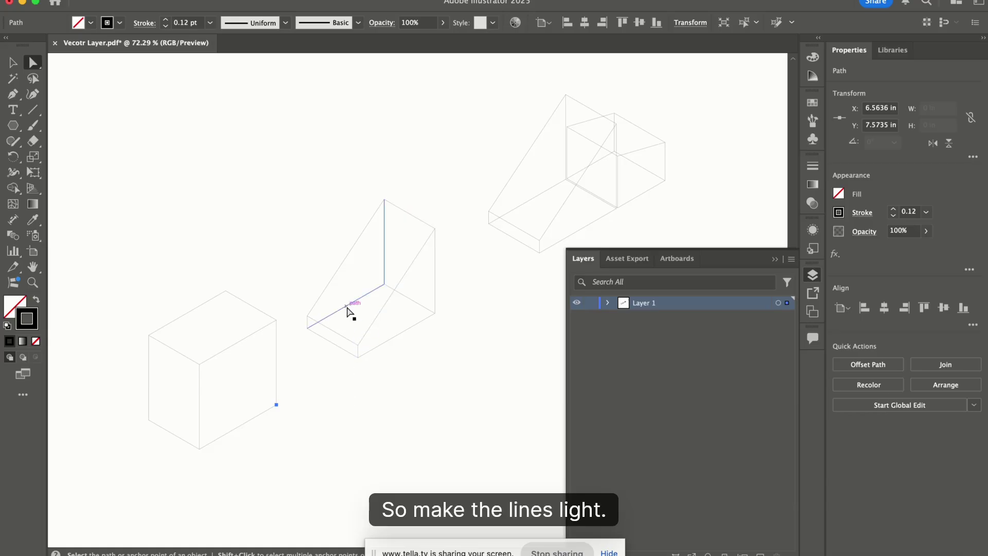
{"action": "left_click", "coordinate": [416, 305]}
{"action": "key", "text": "Delete"}
{"action": "key", "text": "Delete"}
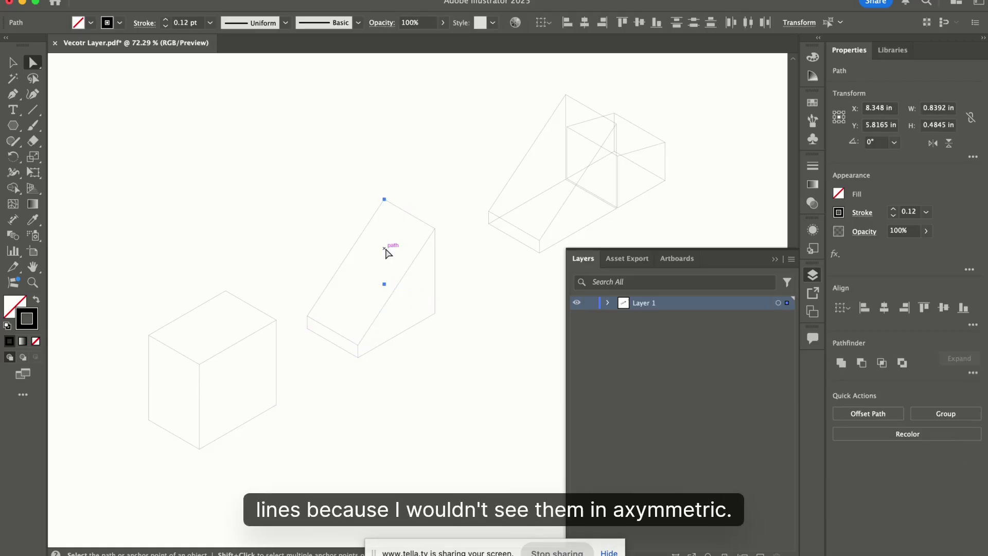
Delete the hidden edges of the small side addition where it meets the main sloped volume in the third stage
{"action": "scroll", "coordinate": [386, 253], "scroll_direction": "right", "scroll_amount": 5}
{"action": "scroll", "coordinate": [385, 253], "scroll_direction": "up", "scroll_amount": 3}
{"action": "scroll", "coordinate": [546, 178], "scroll_direction": "up", "scroll_amount": 10}
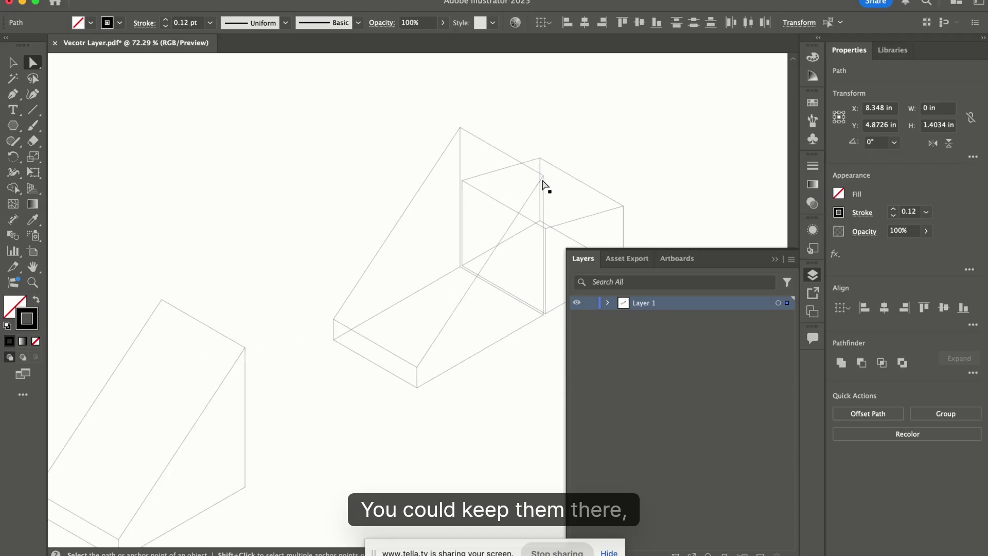
{"action": "left_click", "coordinate": [541, 217]}
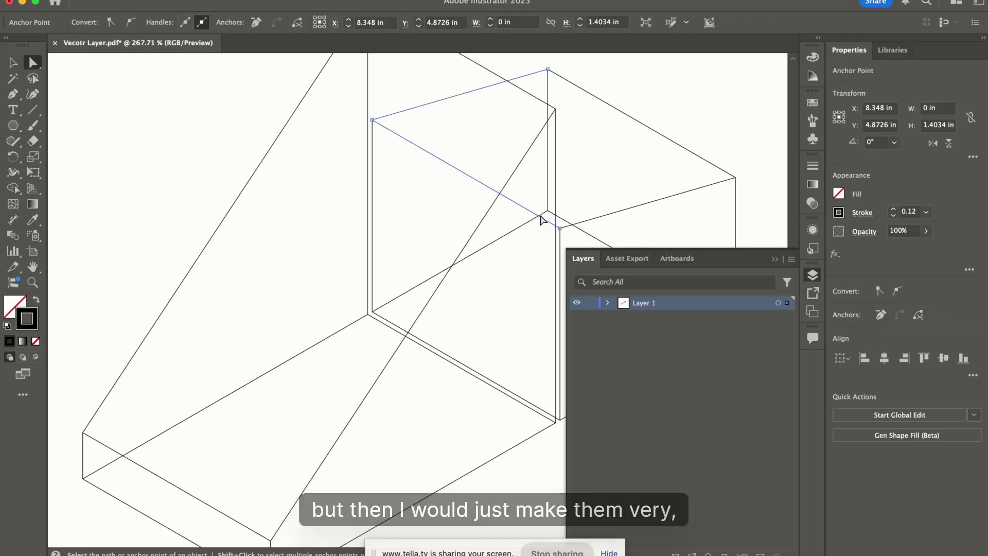
{"action": "key", "text": "Delete"}
{"action": "scroll", "coordinate": [403, 173], "scroll_direction": "down", "scroll_amount": 2}
{"action": "scroll", "coordinate": [403, 175], "scroll_direction": "down", "scroll_amount": 3}
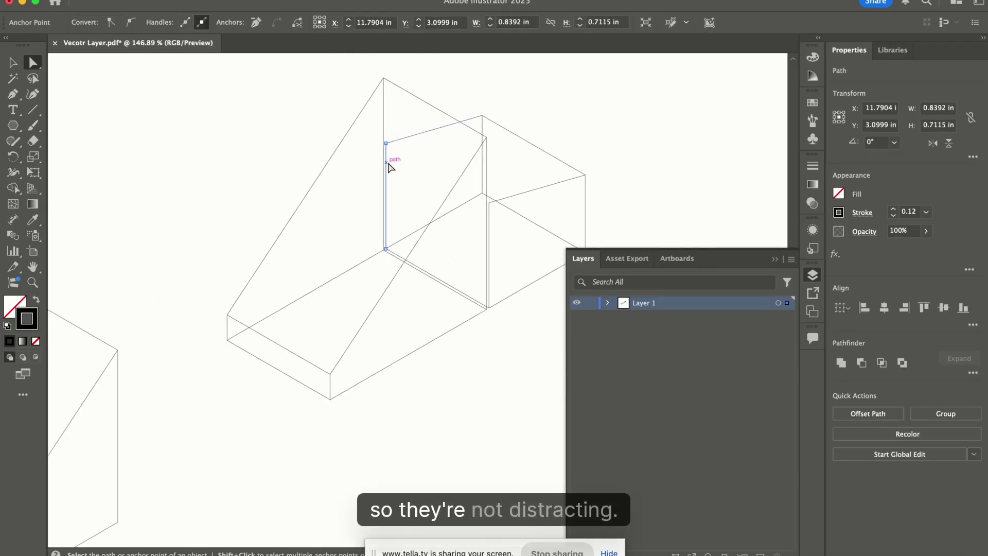
{"action": "left_click", "coordinate": [386, 163]}
{"action": "left_click", "coordinate": [432, 278]}
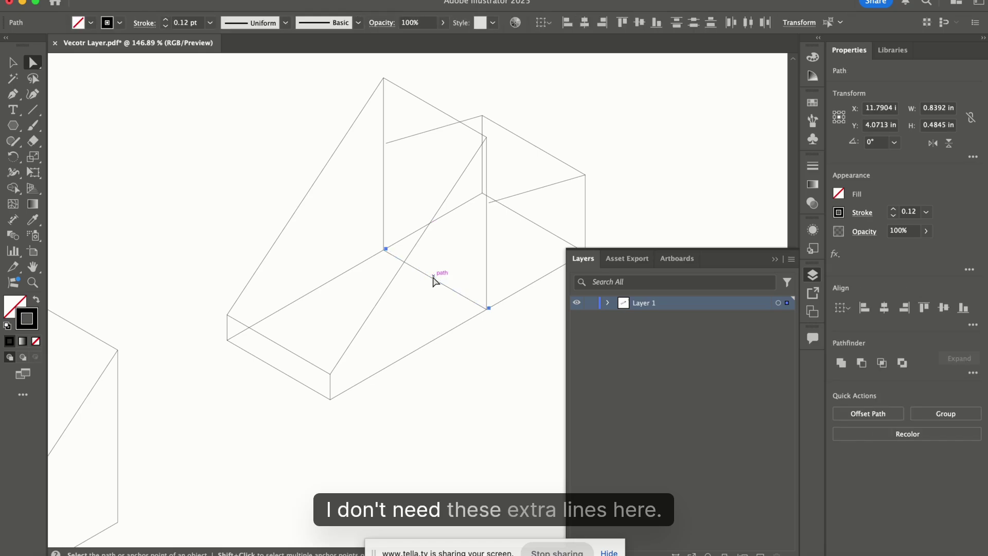
{"action": "left_click", "coordinate": [413, 233]}
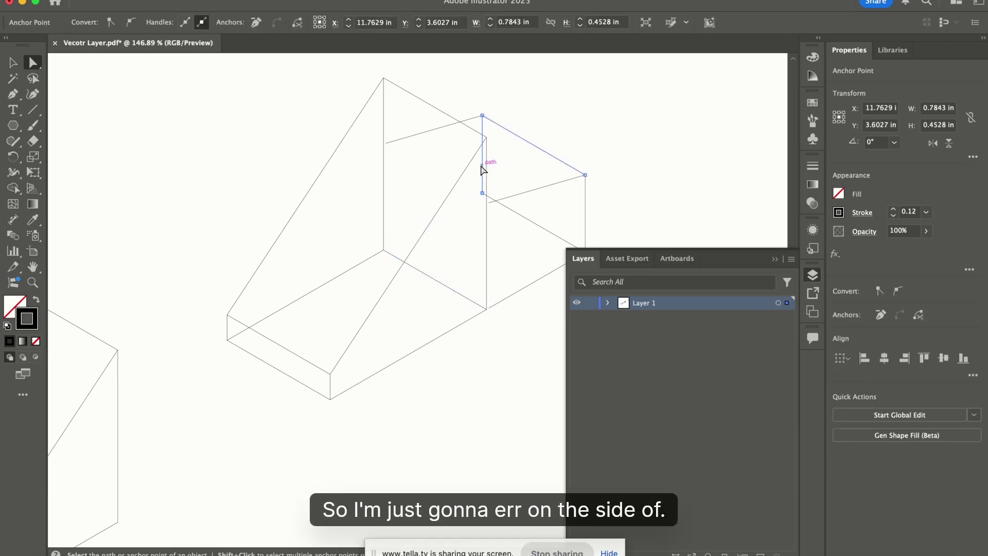
Move the open ends of the addition's two roof lines onto the main volume's edges and delete the addition's hidden base edge
{"action": "left_click_drag", "start_coordinate": [386, 142], "coordinate": [460, 121]}
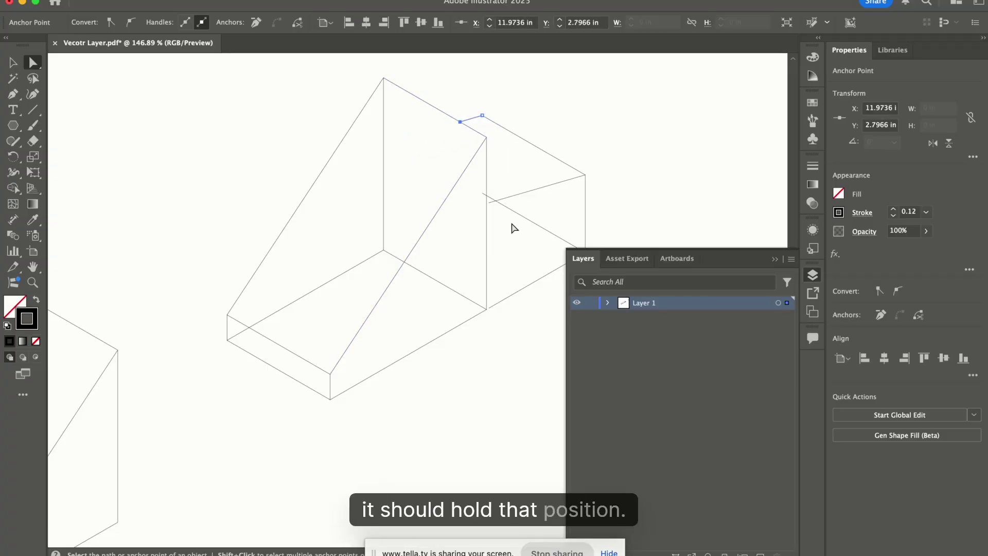
{"action": "left_click", "coordinate": [487, 202]}
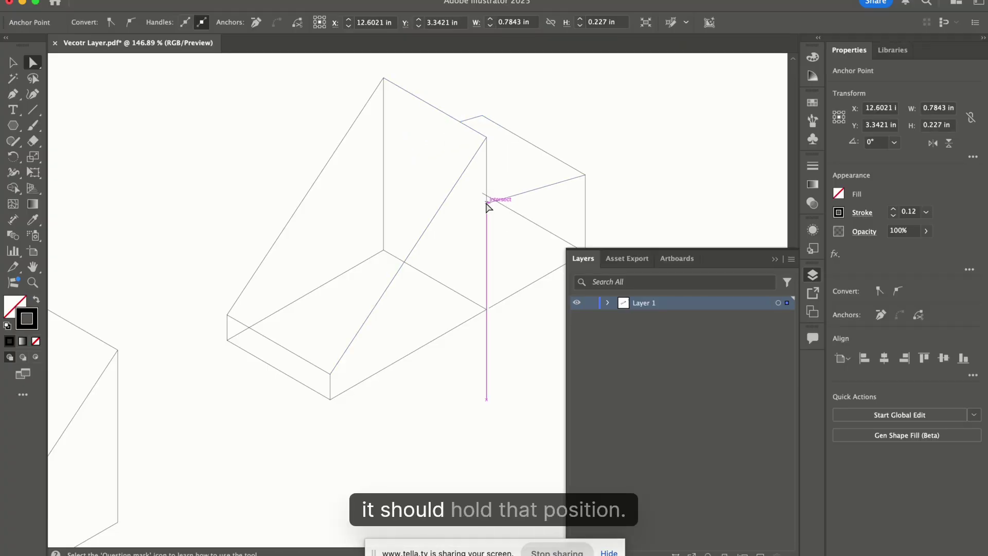
{"action": "left_click", "coordinate": [519, 218]}
{"action": "key", "text": "BackSpace"}
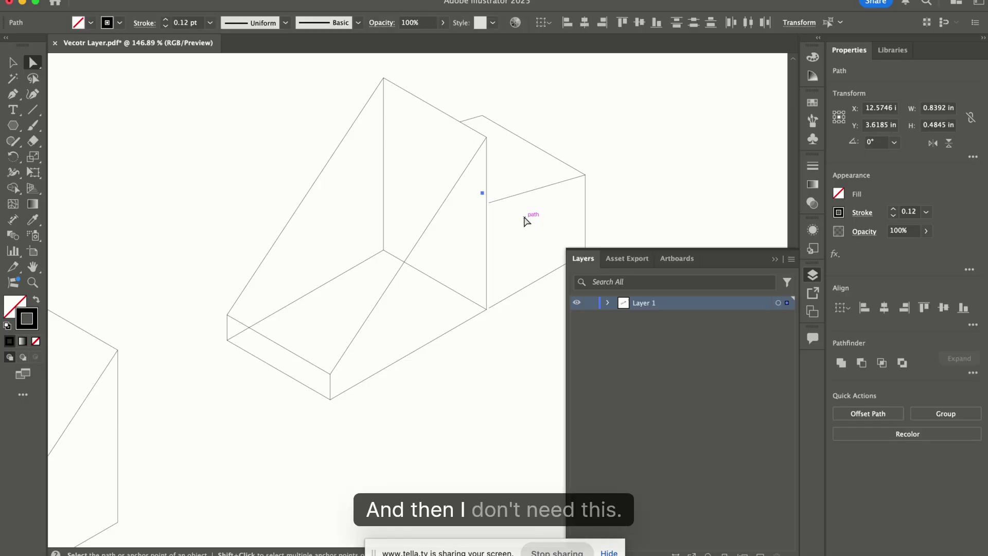
{"action": "left_click", "coordinate": [511, 200]}
{"action": "scroll", "coordinate": [511, 201], "scroll_direction": "up", "scroll_amount": 5}
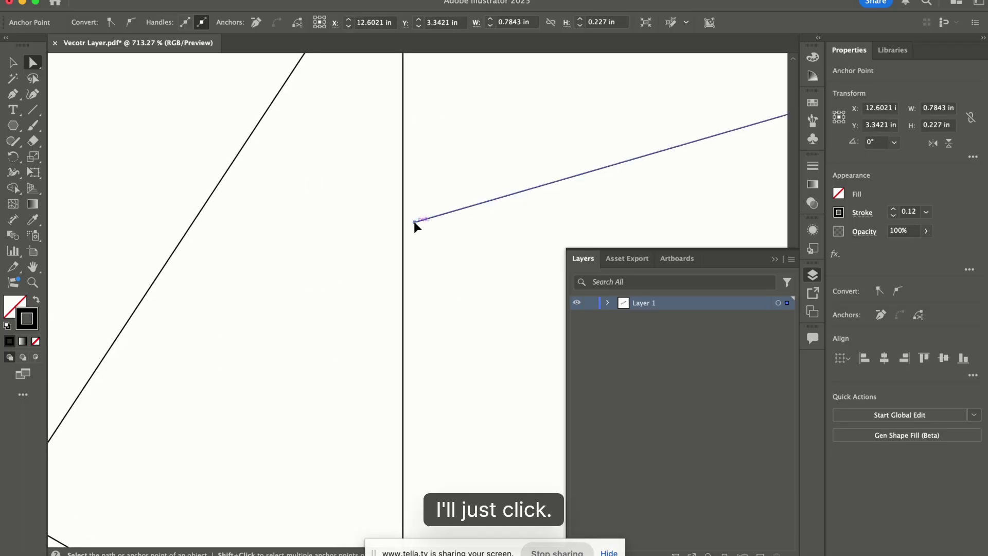
{"action": "left_click_drag", "start_coordinate": [414, 221], "coordinate": [403, 224]}
{"action": "scroll", "coordinate": [412, 199], "scroll_direction": "down", "scroll_amount": 6}
Delete the hidden back and base edges of the third stage's main sloped volume
{"action": "left_click", "coordinate": [385, 226]}
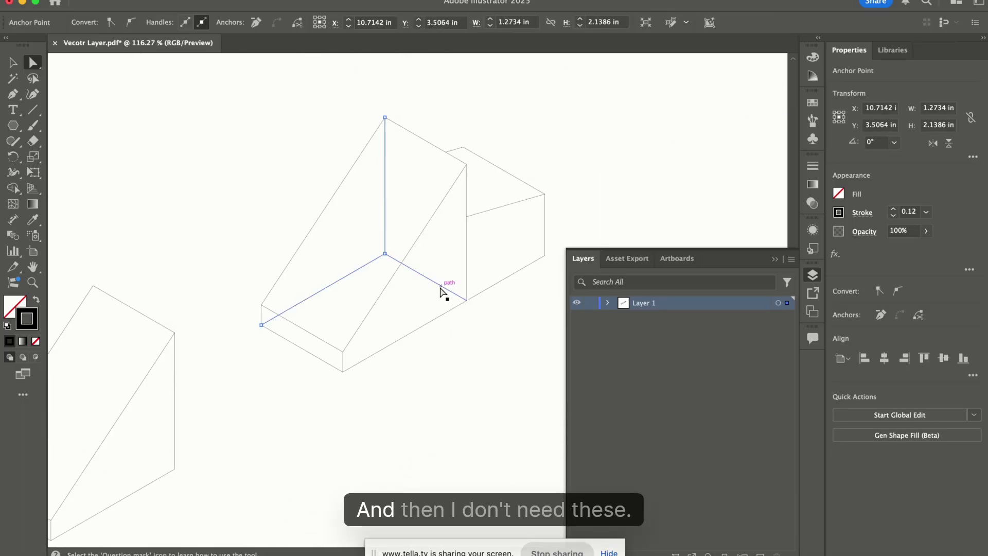
{"action": "left_click", "coordinate": [440, 287], "text": "shift"}
{"action": "key", "text": "BackSpace"}
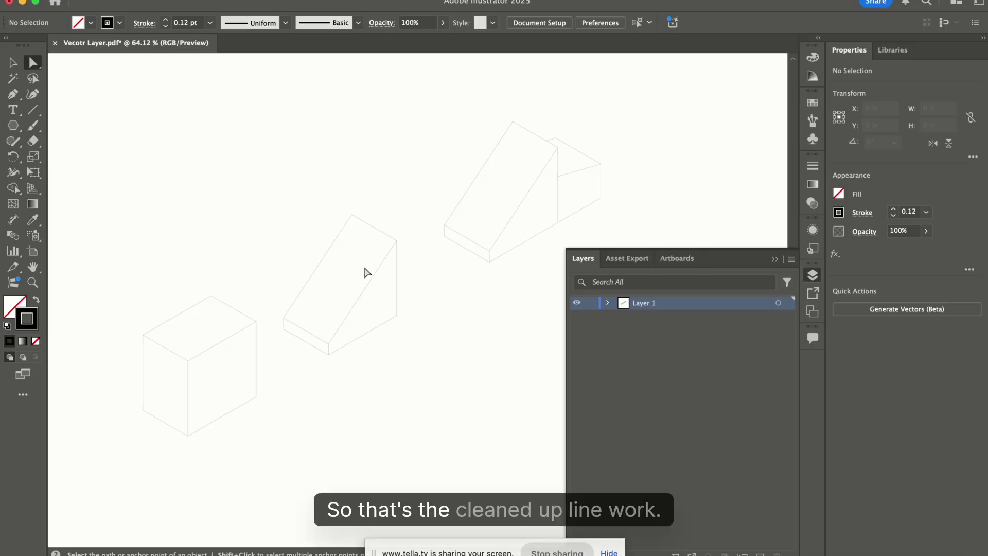
Add a new layer above the linework, lock Layer 1, and activate the Pen tool
{"action": "scroll", "coordinate": [359, 273], "scroll_direction": "right", "scroll_amount": 1}
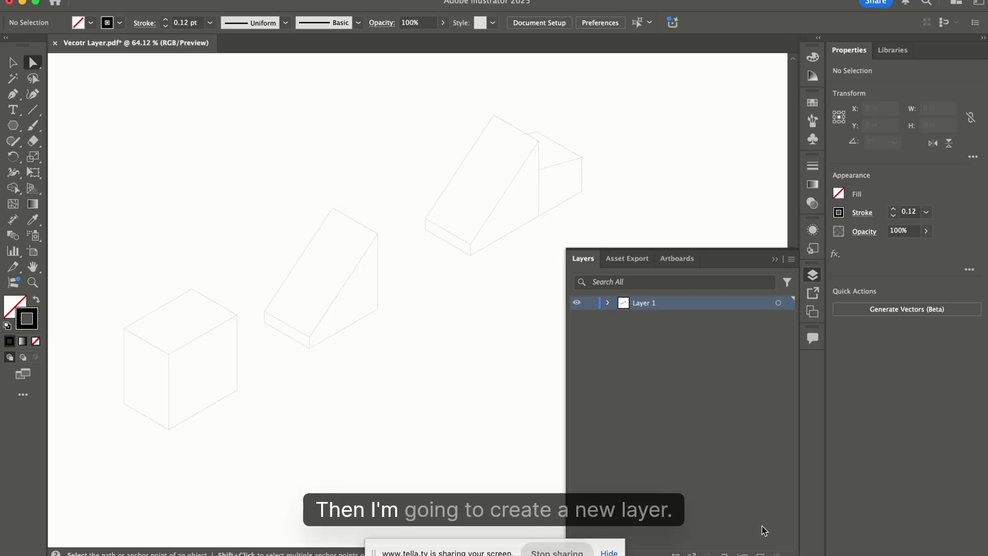
{"action": "left_click", "coordinate": [667, 315]}
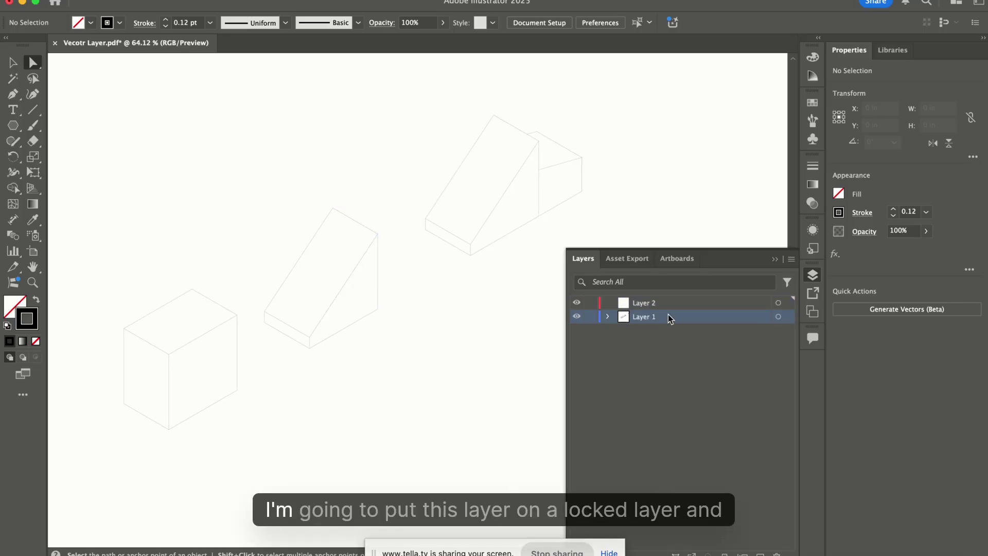
{"action": "left_click", "coordinate": [591, 316]}
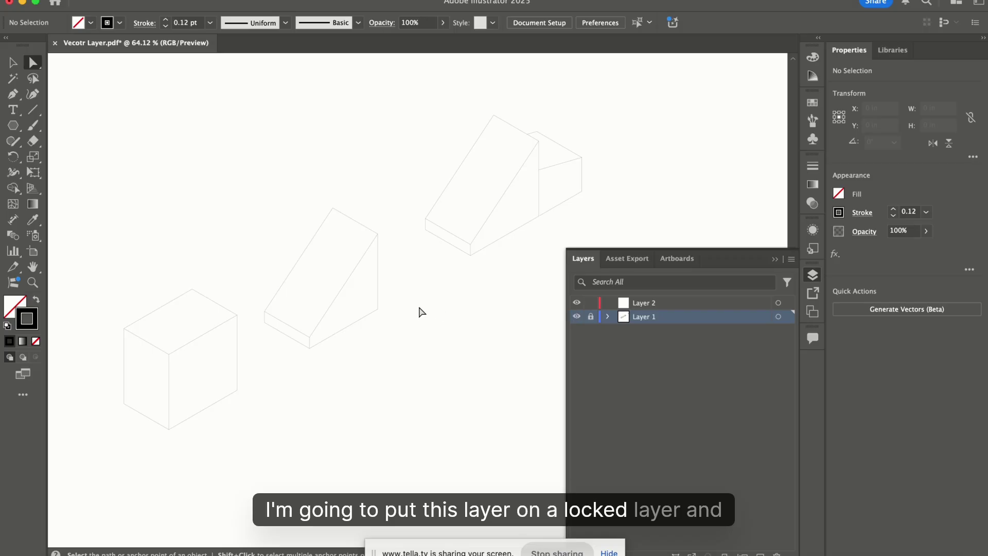
{"action": "key", "text": "p"}
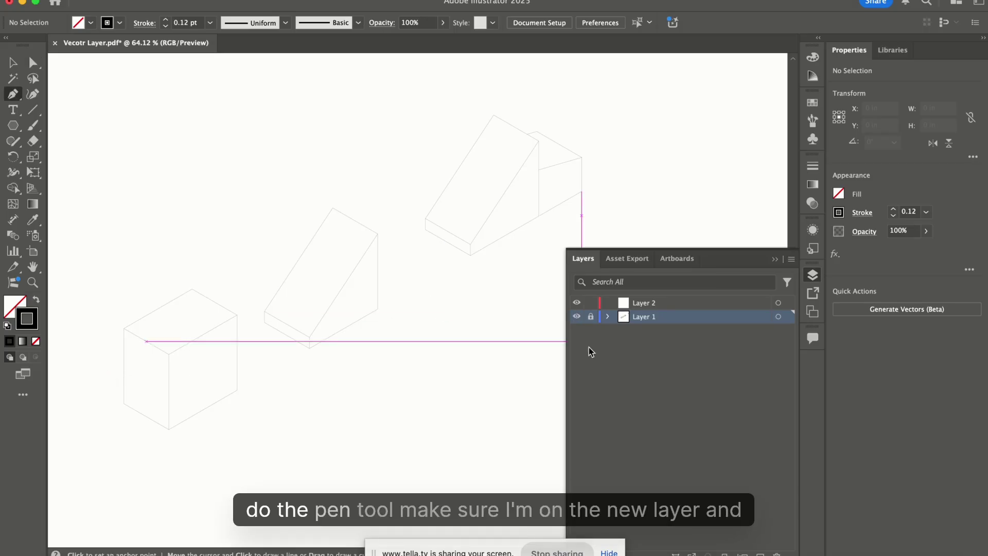
Make Layer 2 active and trace the box's outer silhouette with the Pen tool
{"action": "left_click", "coordinate": [672, 303]}
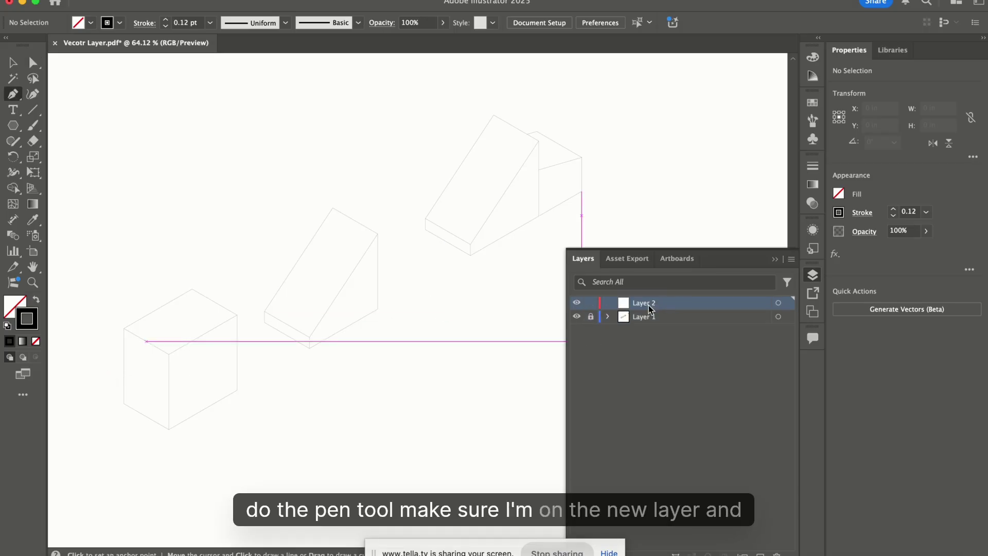
{"action": "left_click", "coordinate": [124, 404]}
{"action": "left_click", "coordinate": [123, 328]}
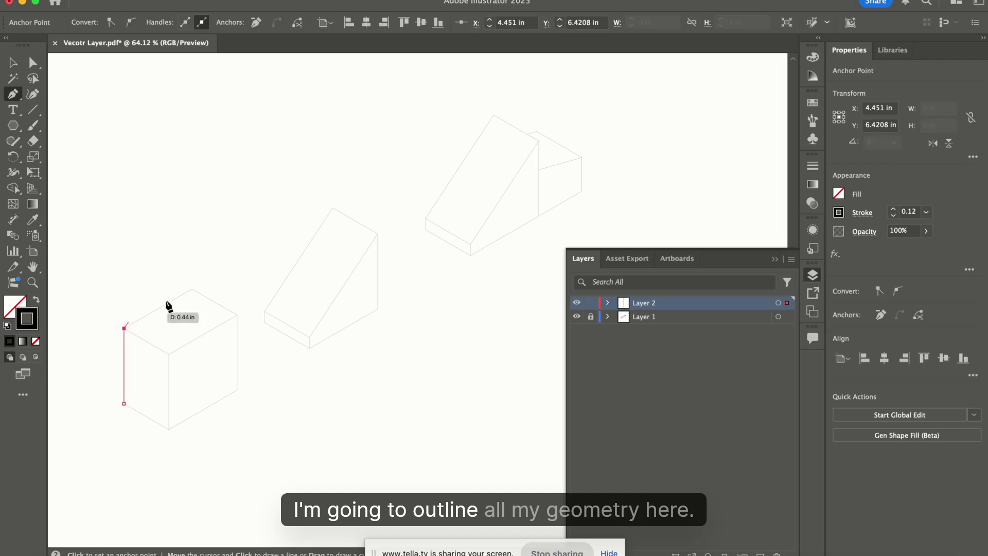
{"action": "left_click", "coordinate": [192, 288]}
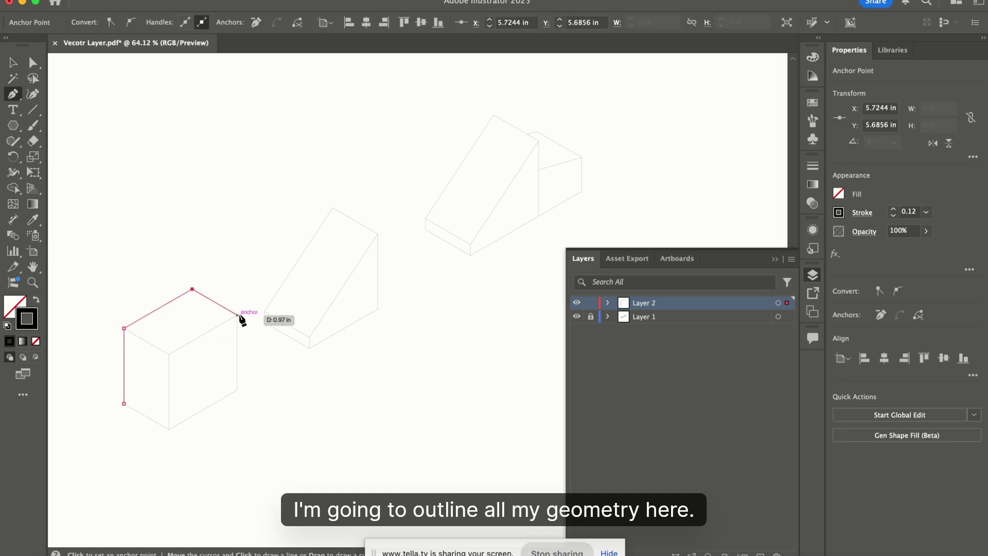
{"action": "key", "text": "Escape"}
Trace the outer silhouettes of the second stage's sloped volume and the third stage's combined volumes on Layer 2 with the Pen tool
{"action": "left_click", "coordinate": [264, 322]}
{"action": "left_click", "coordinate": [265, 311]}
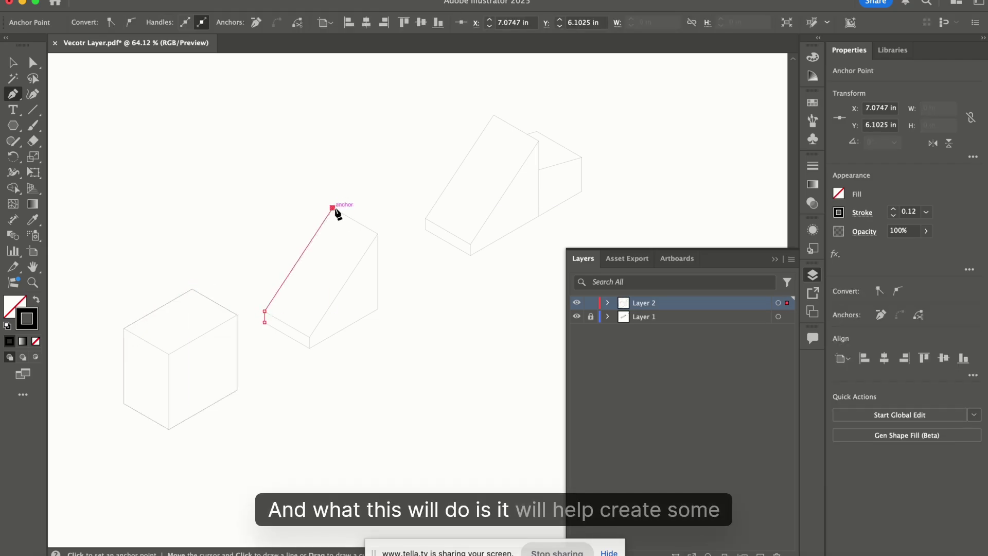
{"action": "left_click", "coordinate": [377, 234]}
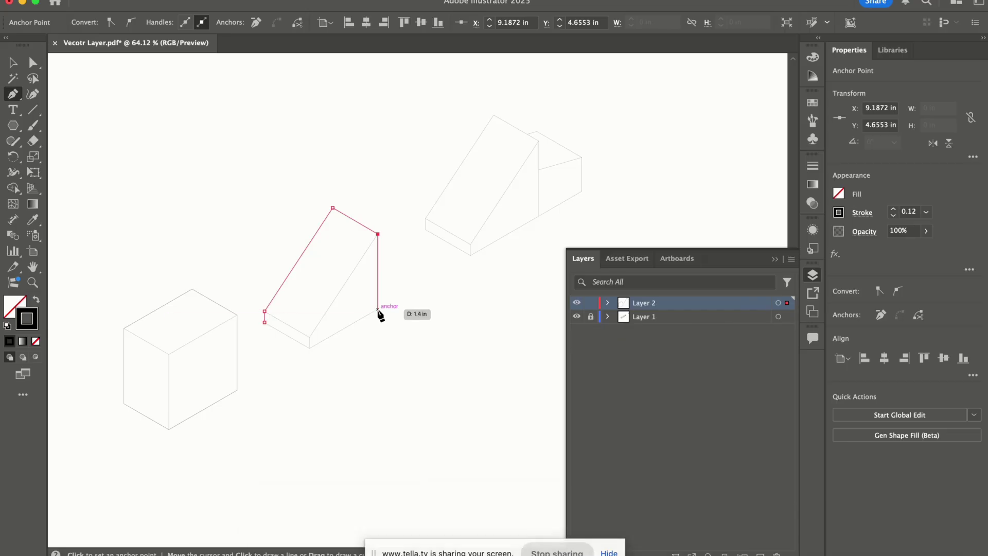
{"action": "left_click", "coordinate": [378, 309]}
{"action": "left_click", "coordinate": [309, 349]}
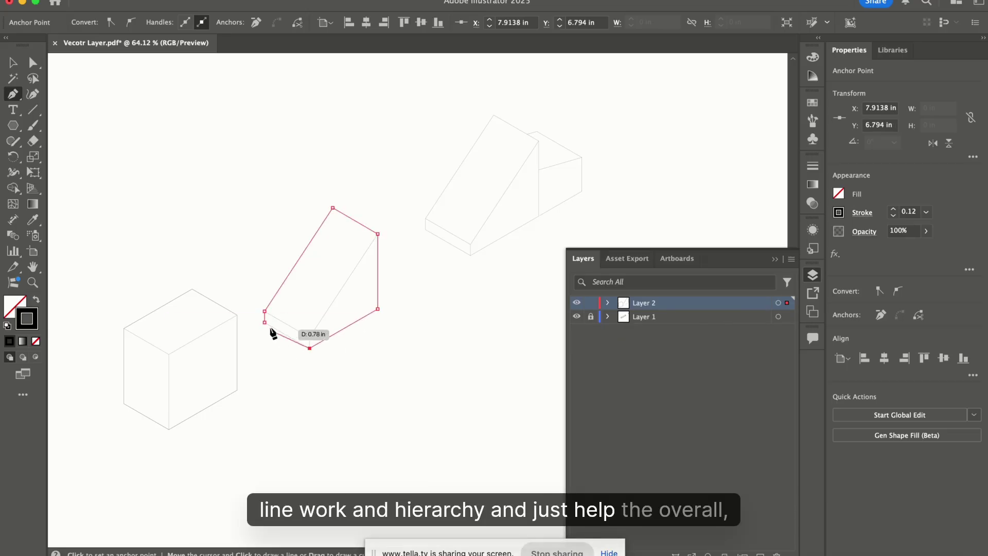
{"action": "left_click", "coordinate": [264, 321]}
{"action": "left_click", "coordinate": [425, 229]}
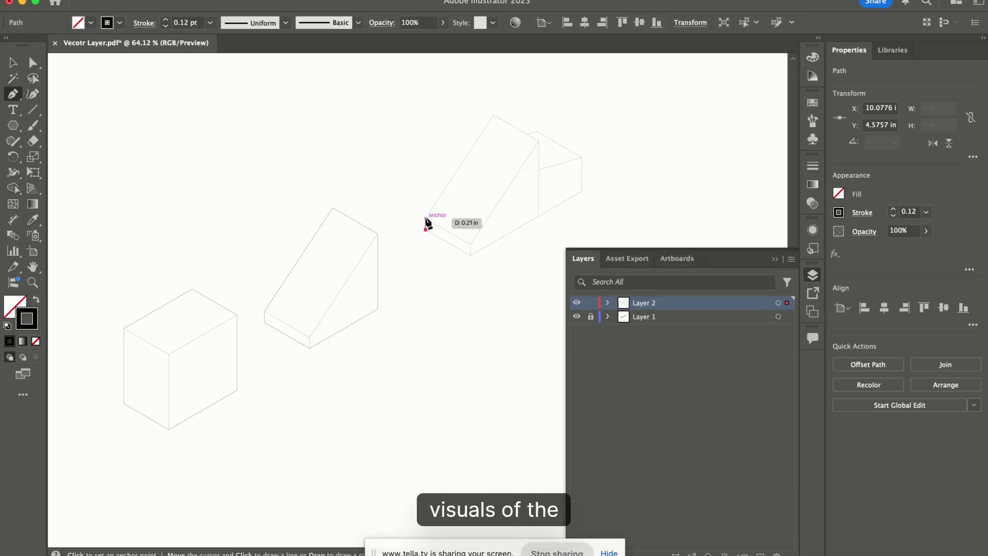
{"action": "left_click", "coordinate": [426, 219]}
Set the stroke weight of all three silhouette outlines to 0.75 pt
{"action": "key", "text": "super+a"}
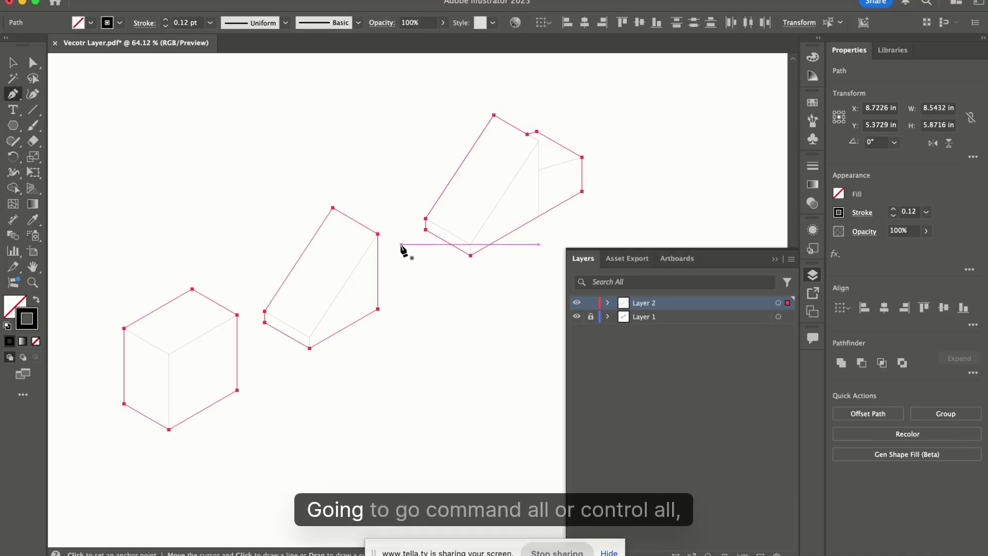
{"action": "key", "text": "super+minus"}
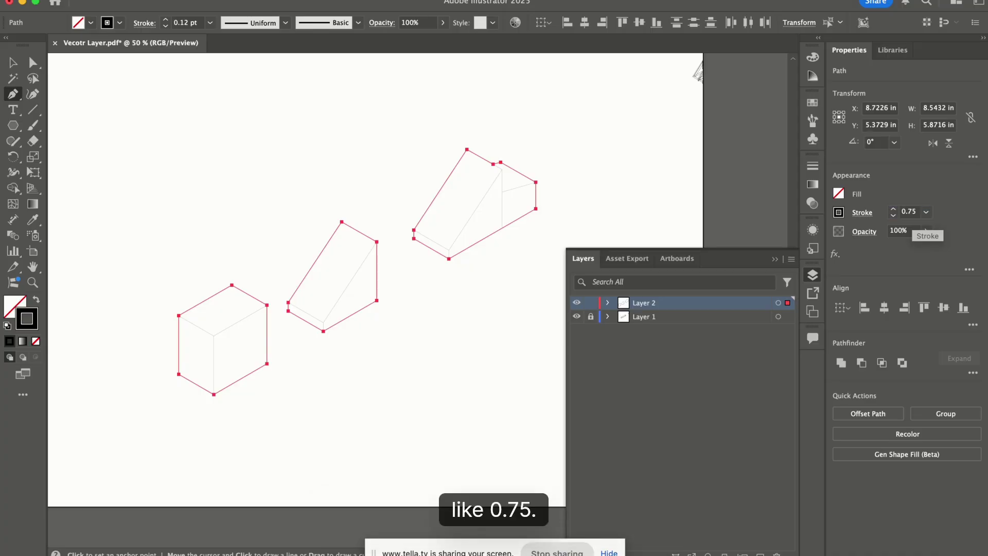
{"action": "key", "text": "Return"}
{"action": "key", "text": "v"}
{"action": "left_click", "coordinate": [447, 326]}
{"action": "scroll", "coordinate": [446, 326], "scroll_direction": "down", "scroll_amount": 2}
{"action": "scroll", "coordinate": [477, 278], "scroll_direction": "up", "scroll_amount": 4}
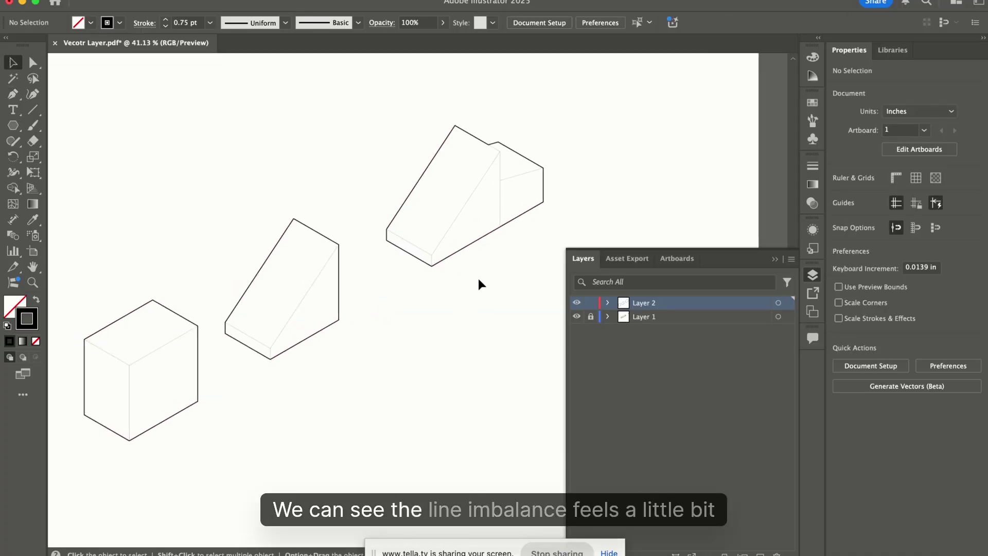
{"action": "scroll", "coordinate": [478, 279], "scroll_direction": "up", "scroll_amount": 2}
Lock Layer 2, unlock Layer 1 and make Layer 1 the active layer
{"action": "left_click", "coordinate": [592, 304]}
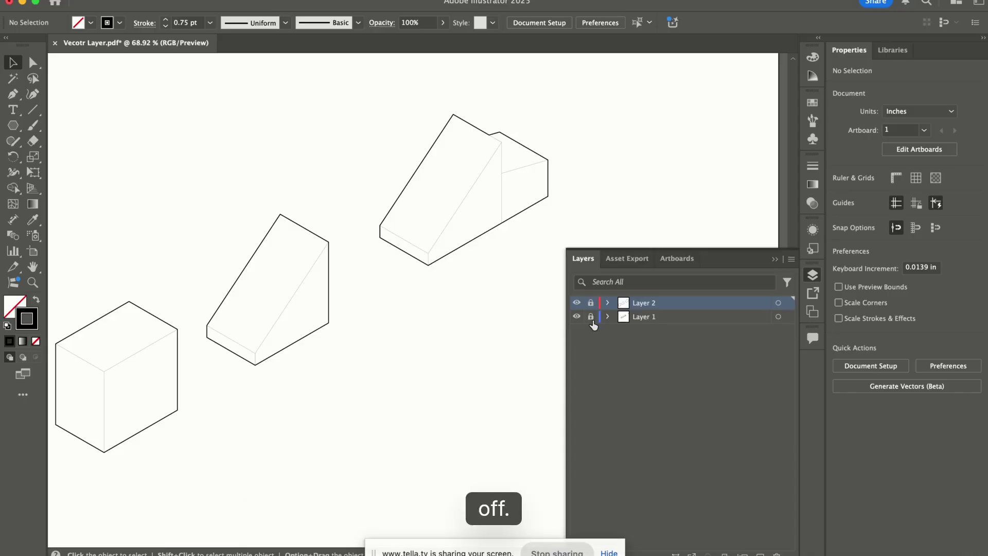
{"action": "left_click", "coordinate": [591, 317]}
{"action": "left_click", "coordinate": [653, 319]}
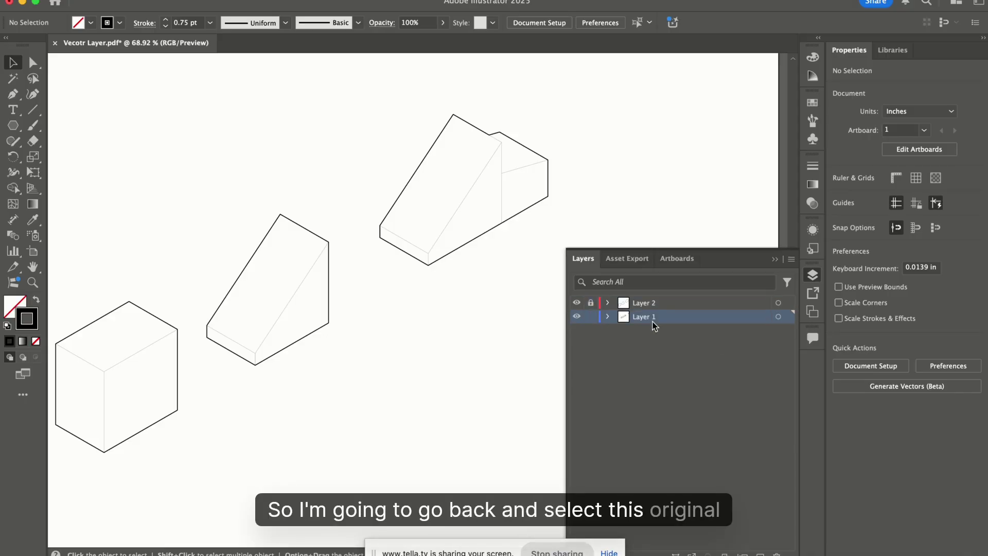
Delete the stray exported geometry at the artboard's upper right corner from Layer 1
{"action": "key", "text": "super+a"}
{"action": "scroll", "coordinate": [405, 314], "scroll_direction": "down", "scroll_amount": 3}
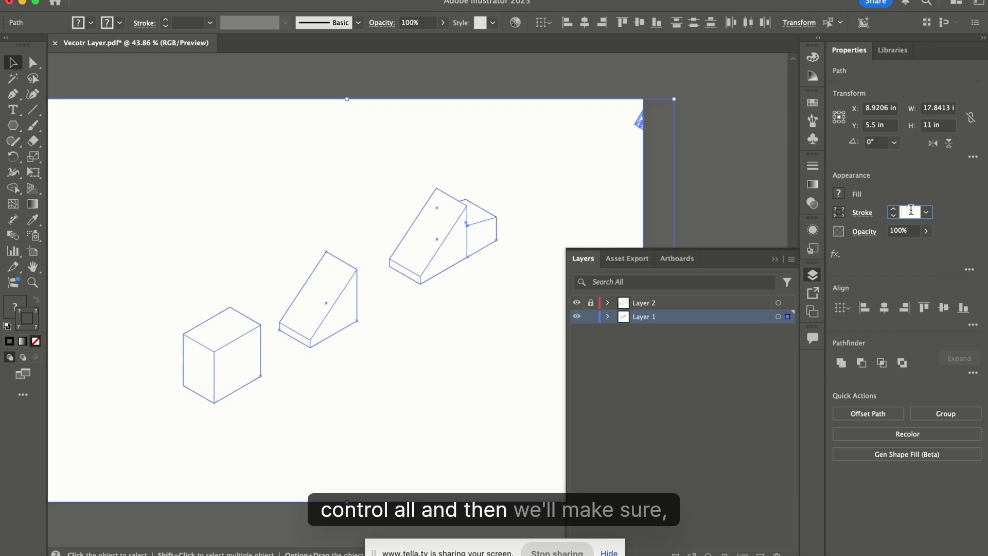
{"action": "left_click", "coordinate": [600, 168]}
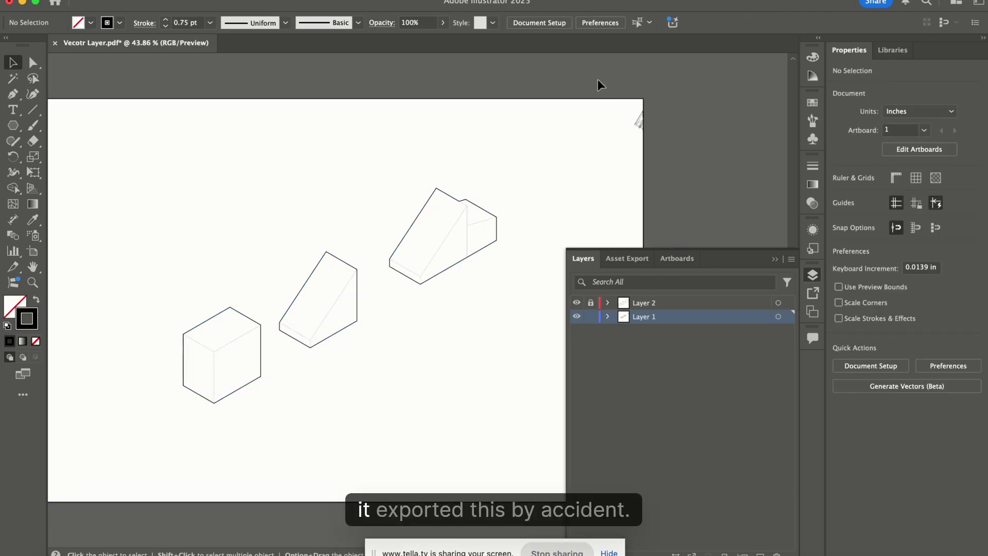
{"action": "key", "text": "Delete"}
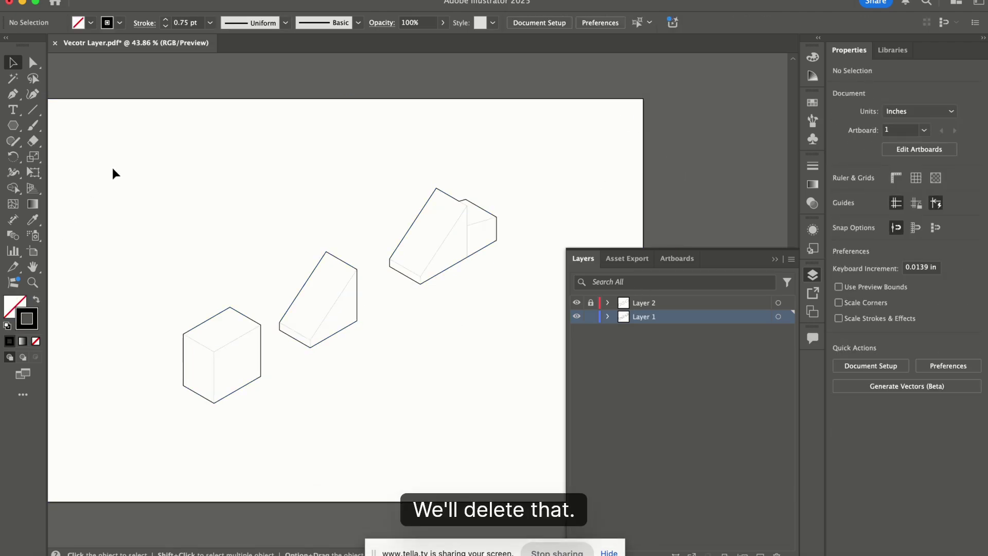
Set the stroke weight of the three stages' linework on Layer 1 to 0.5 pt
{"action": "left_click_drag", "start_coordinate": [113, 168], "coordinate": [549, 416]}
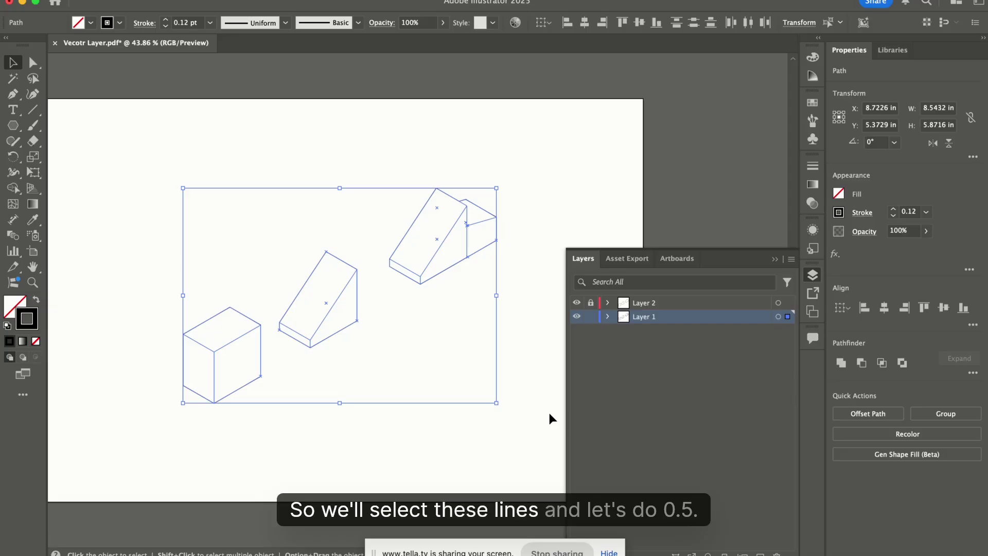
{"action": "left_click", "coordinate": [909, 211]}
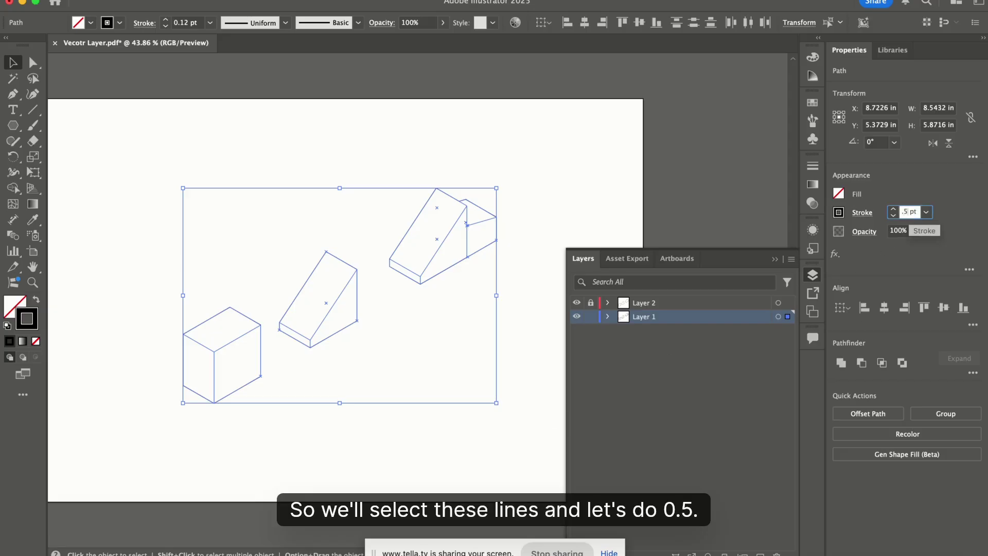
{"action": "key", "text": "Return"}
{"action": "left_click", "coordinate": [583, 143]}
{"action": "scroll", "coordinate": [421, 254], "scroll_direction": "up", "scroll_amount": 3}
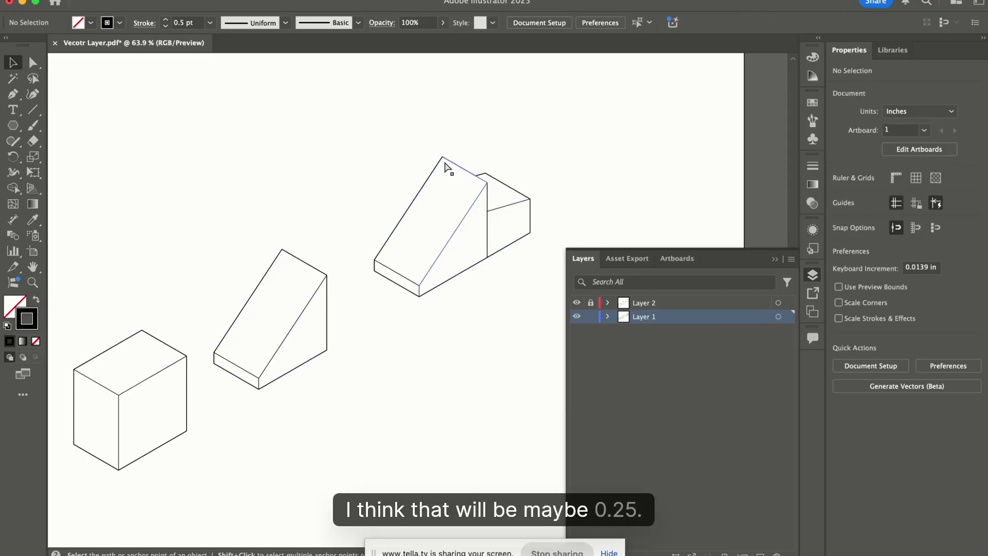
Set the stroke weight of all Layer 1 linework to 0.25 pt
{"action": "key", "text": "super+a"}
{"action": "left_click", "coordinate": [908, 211]}
{"action": "type", "text": ".2"}
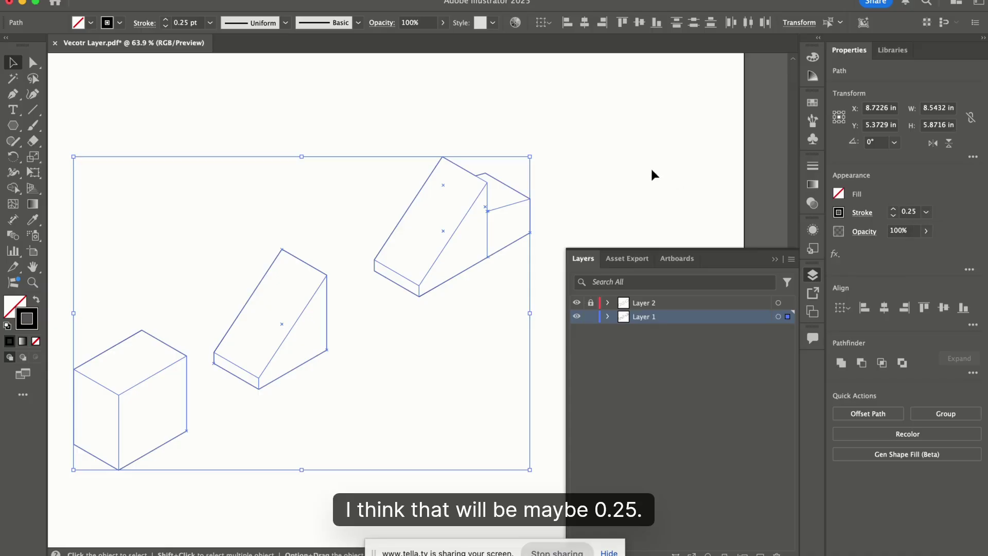
{"action": "left_click", "coordinate": [651, 170]}
{"action": "scroll", "coordinate": [643, 159], "scroll_direction": "down", "scroll_amount": 3}
{"action": "scroll", "coordinate": [643, 159], "scroll_direction": "right", "scroll_amount": 1}
{"action": "scroll", "coordinate": [434, 205], "scroll_direction": "up", "scroll_amount": 3}
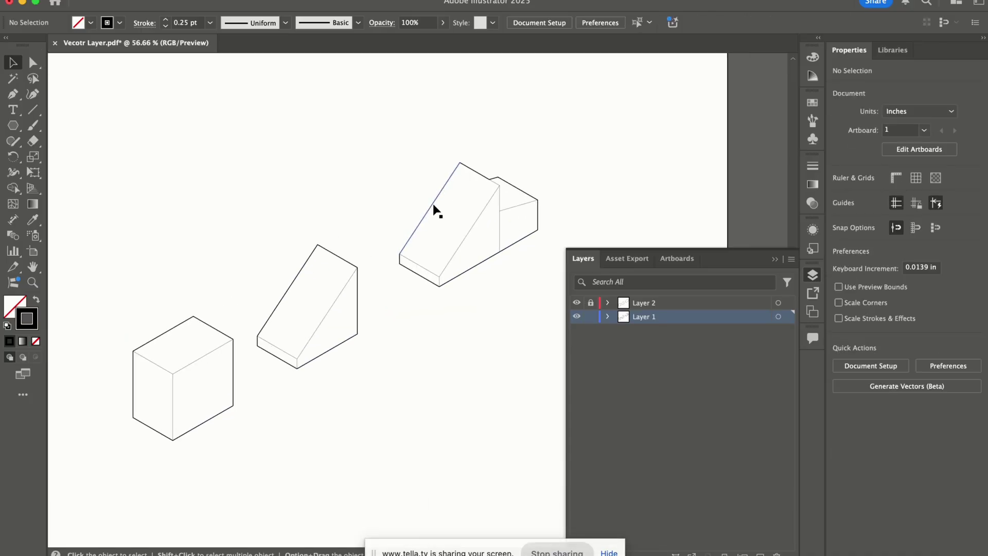
Close the layer list and save the Vecotr Layer.pdf file
{"action": "left_click", "coordinate": [779, 260]}
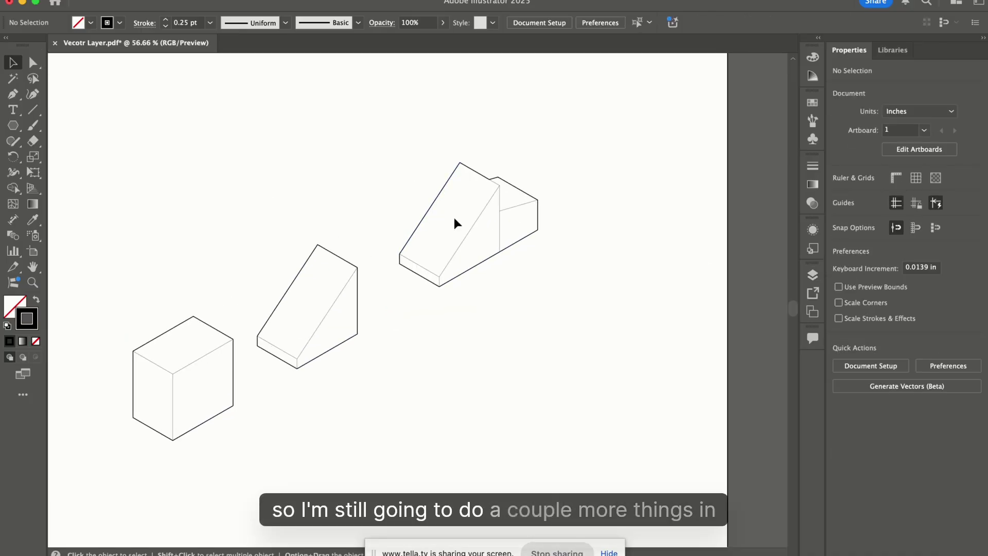
{"action": "scroll", "coordinate": [400, 319], "scroll_direction": "left", "scroll_amount": 3}
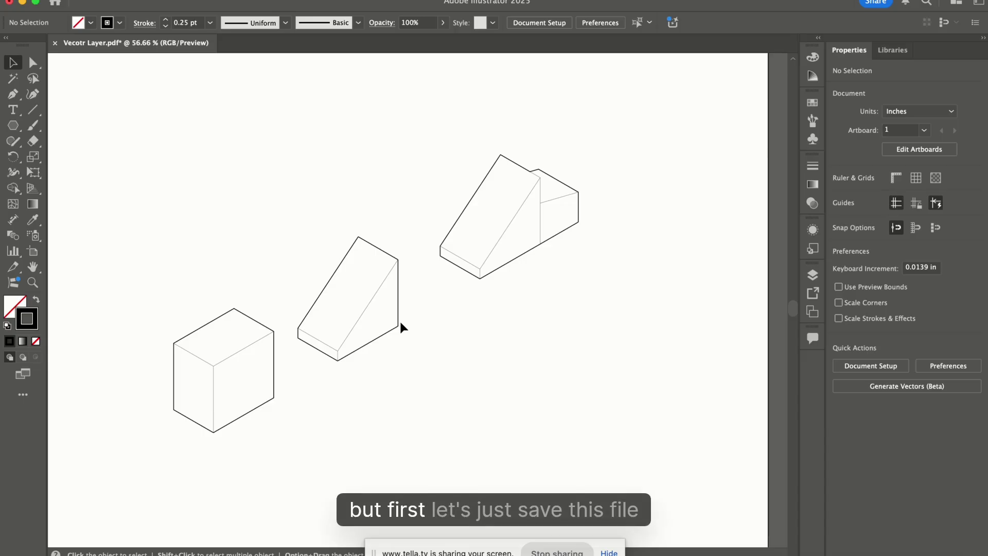
{"action": "key", "text": "super+s"}
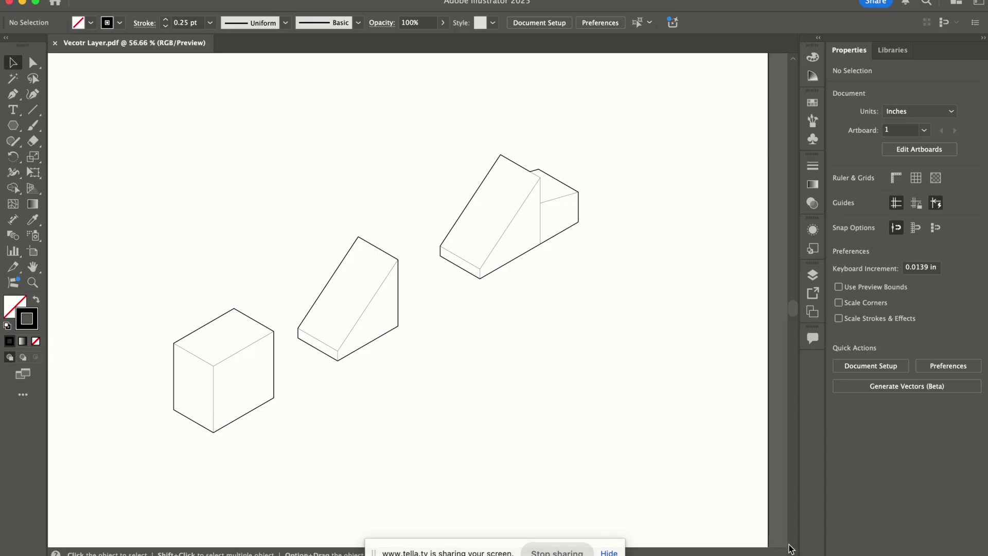
Switch to Photoshop and open Raster.pdf from the Downloads folder
{"action": "left_click", "coordinate": [805, 555]}
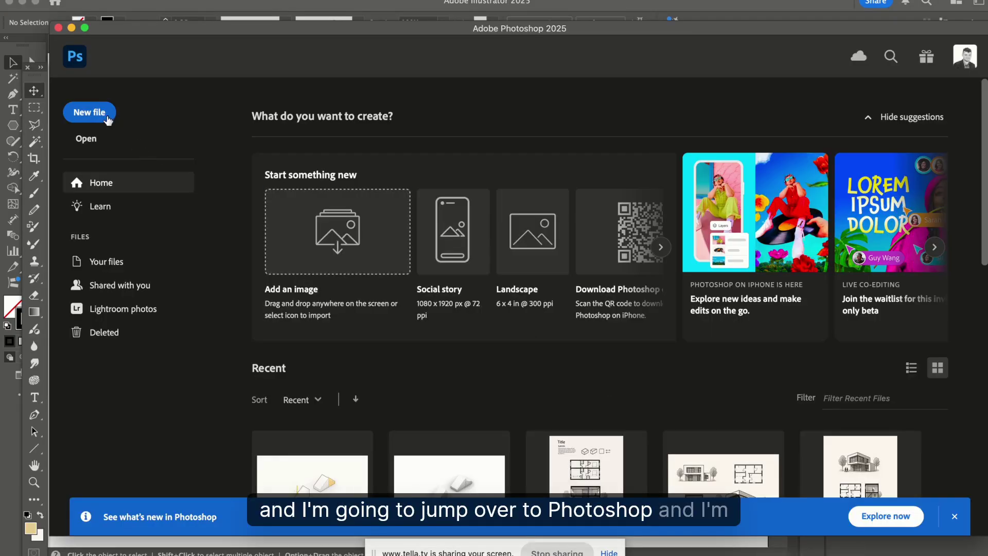
{"action": "left_click", "coordinate": [94, 138]}
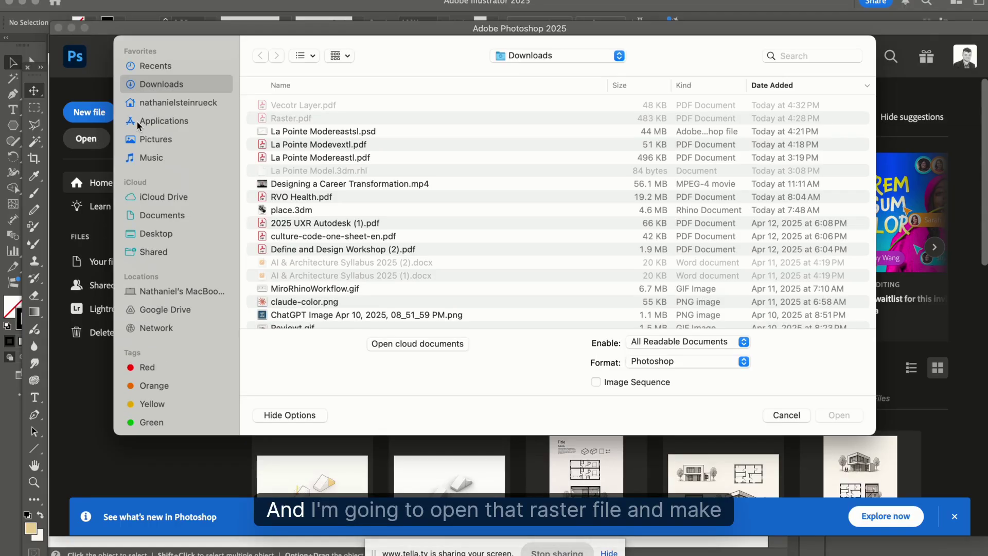
{"action": "left_click", "coordinate": [353, 120]}
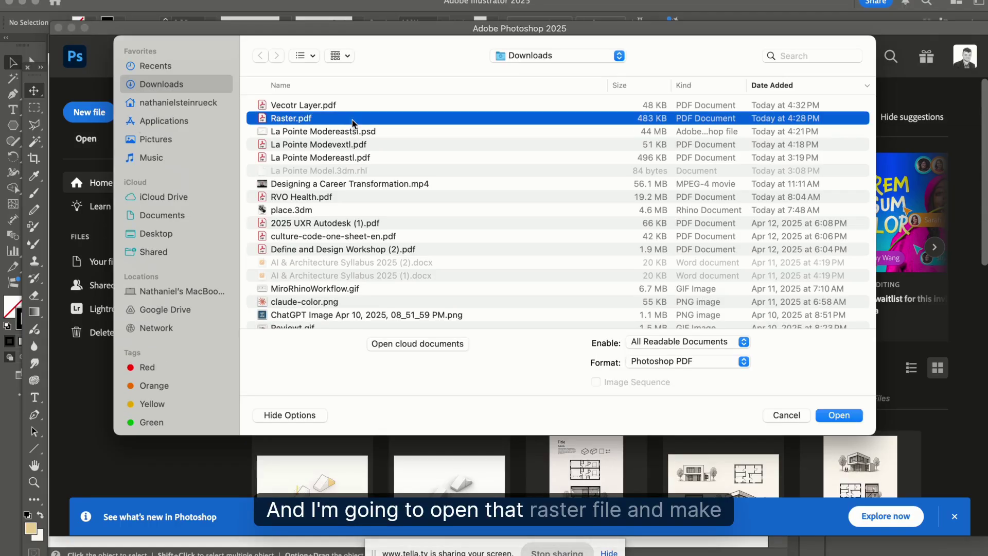
{"action": "left_click", "coordinate": [849, 415]}
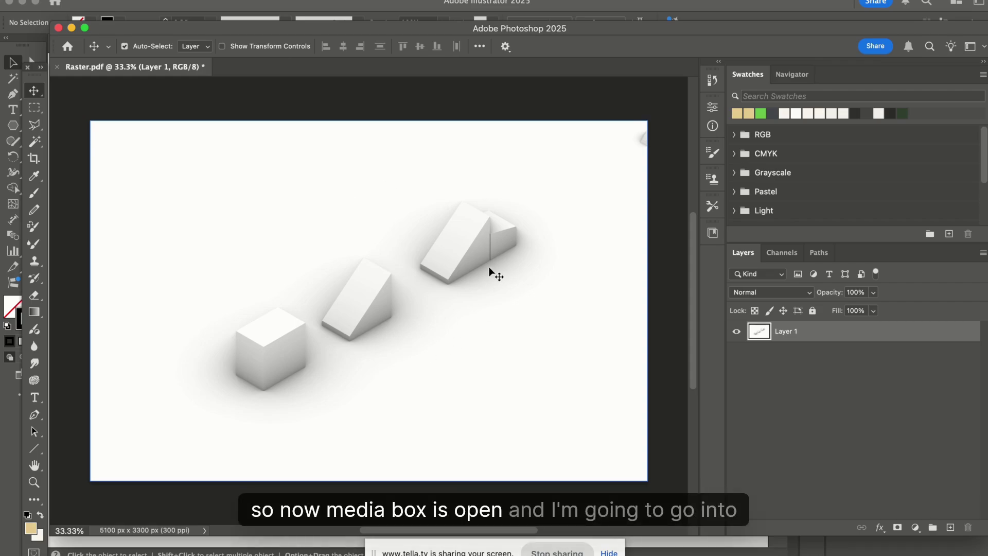
Place Vecotr Layer.pdf as a linked smart object cropped to Media Box over the raster image, at its original position and scale
{"action": "left_click", "coordinate": [122, 1]}
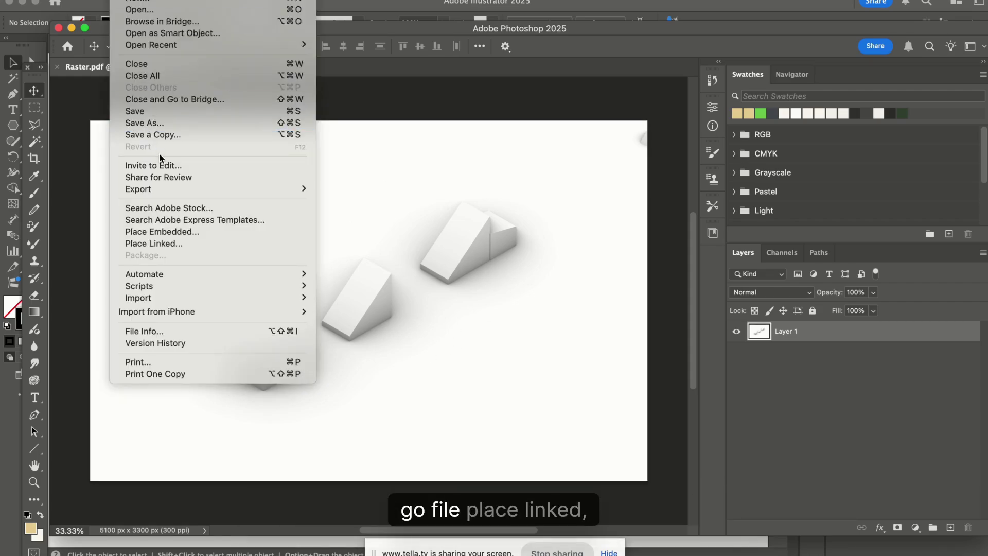
{"action": "left_click", "coordinate": [154, 244]}
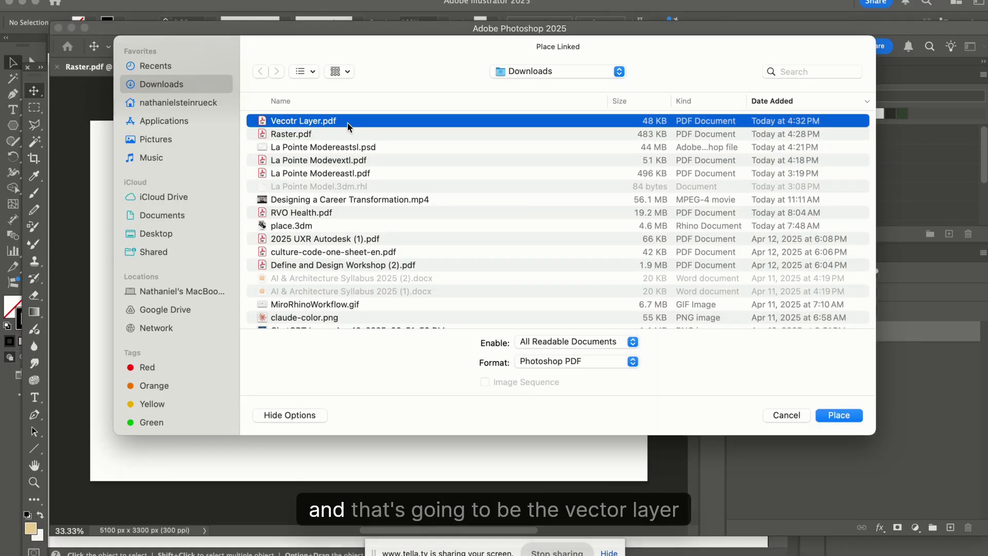
{"action": "left_click", "coordinate": [839, 415]}
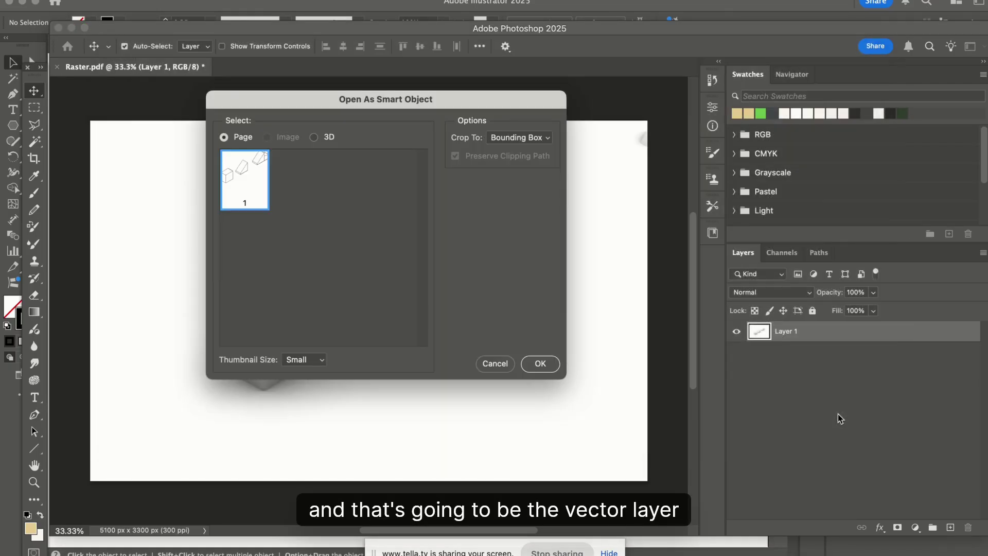
{"action": "left_click", "coordinate": [519, 150]}
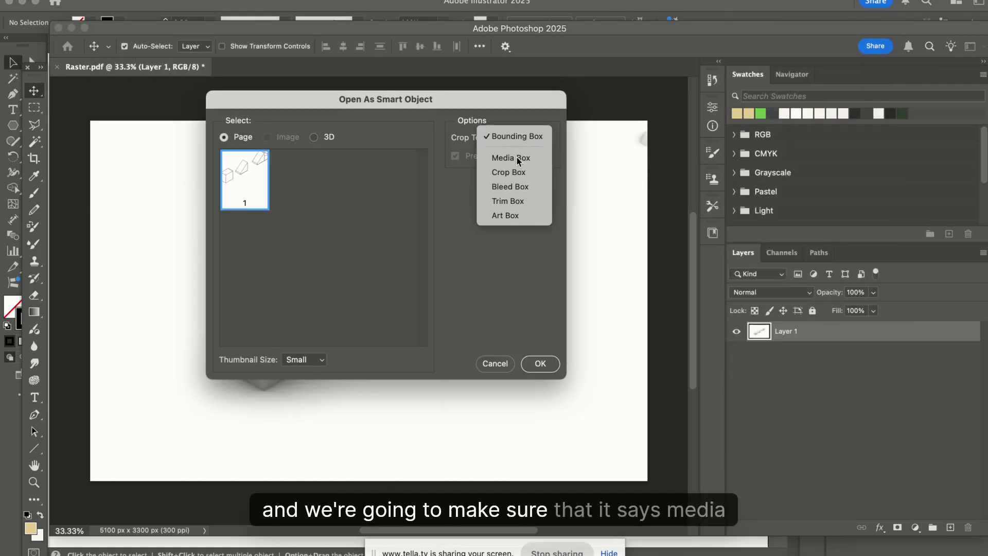
{"action": "left_click", "coordinate": [512, 155]}
{"action": "left_click", "coordinate": [539, 363]}
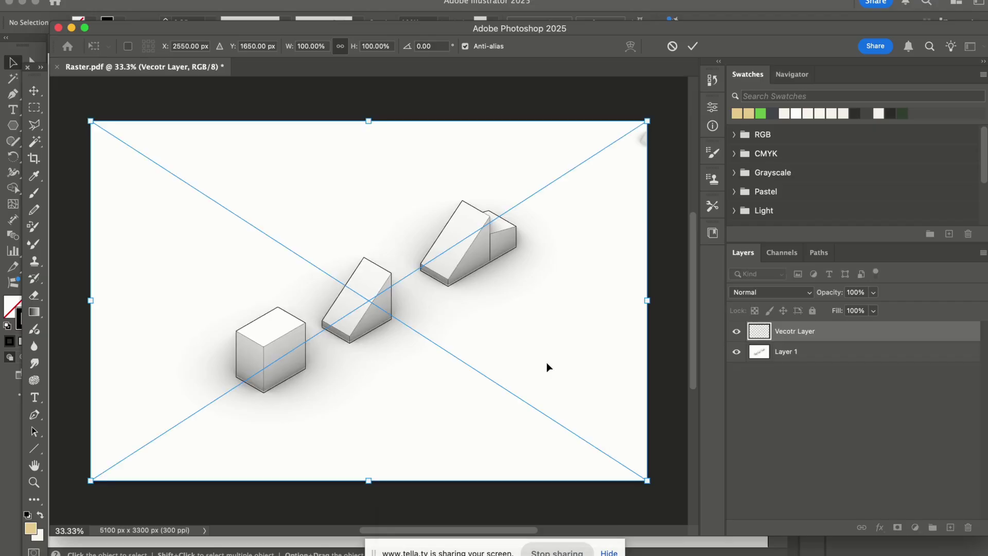
{"action": "key", "text": "Return"}
{"action": "left_click", "coordinate": [448, 288]}
{"action": "scroll", "coordinate": [429, 290], "scroll_direction": "up", "scroll_amount": 5}
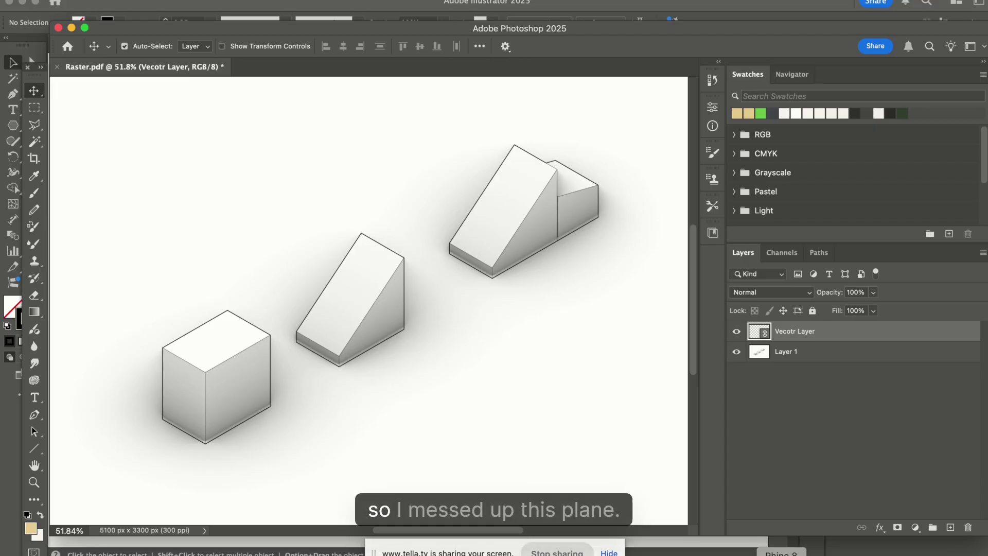
Switch to Rhino and move the ground plane slightly down beneath the three massing stages
{"action": "left_click", "coordinate": [781, 555]}
{"action": "left_click", "coordinate": [549, 366]}
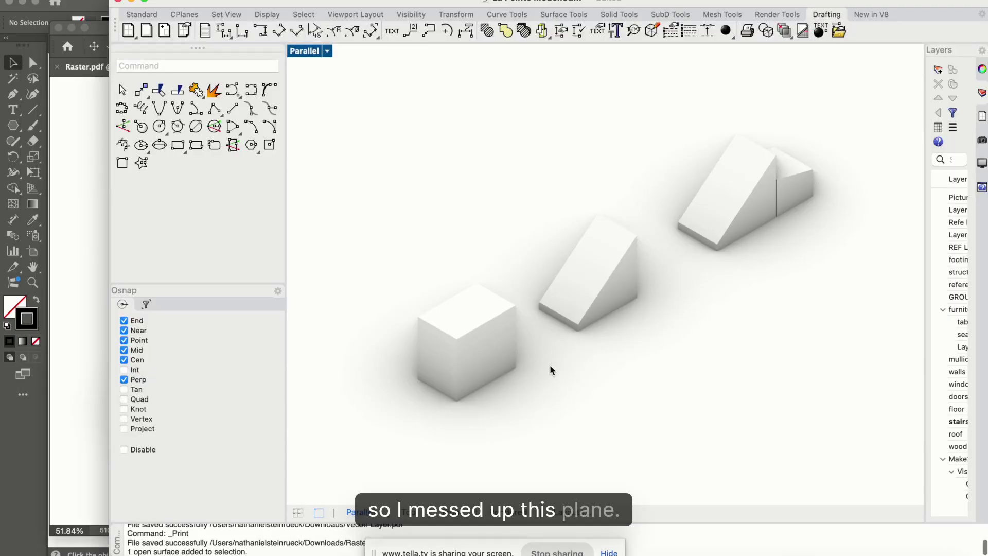
{"action": "left_click_drag", "start_coordinate": [701, 157], "coordinate": [703, 162]}
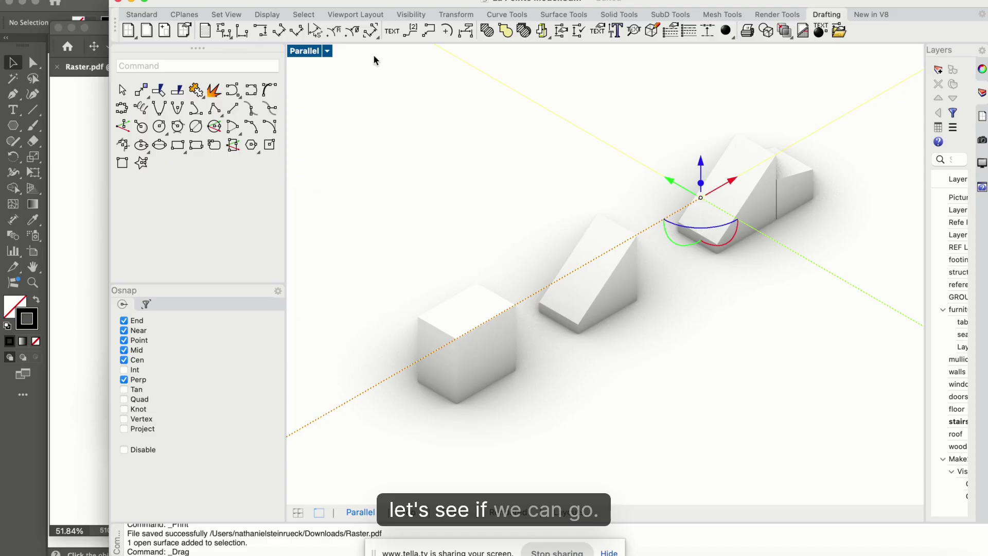
Print the Parallel viewport as a black-and-white landscape Tabloid raster PDF at 300 dots per inch, saved as rasters.pdf in Downloads
{"action": "left_click", "coordinate": [87, 0]}
{"action": "left_click", "coordinate": [145, 308]}
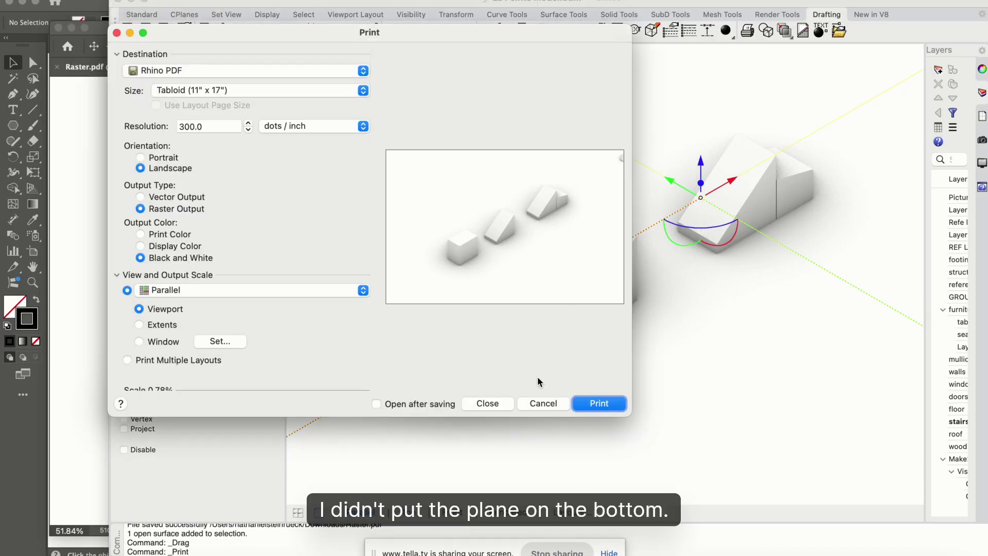
{"action": "left_click", "coordinate": [597, 403]}
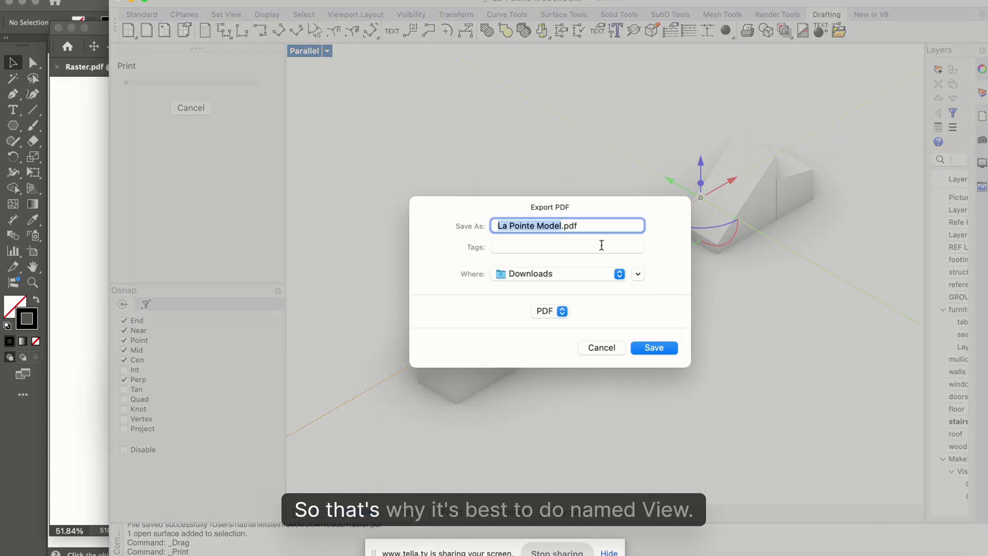
{"action": "left_click", "coordinate": [652, 348]}
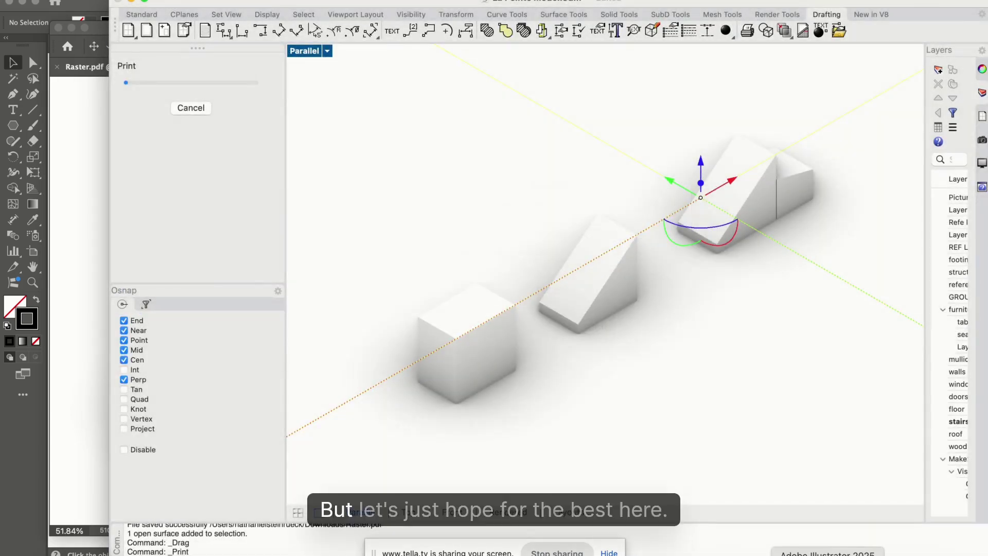
Switch to Photoshop and open rasters.pdf
{"action": "left_click", "coordinate": [805, 555]}
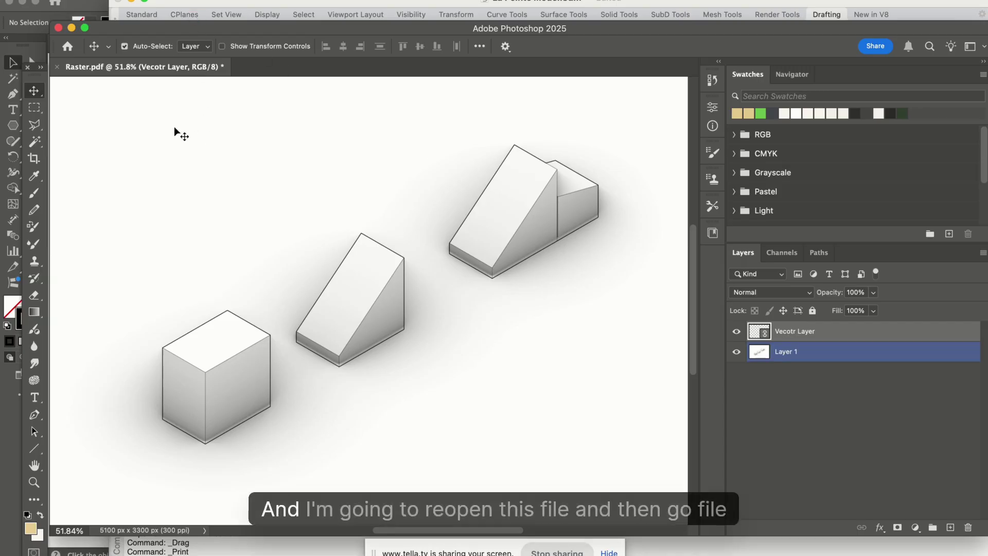
{"action": "left_click", "coordinate": [122, 0]}
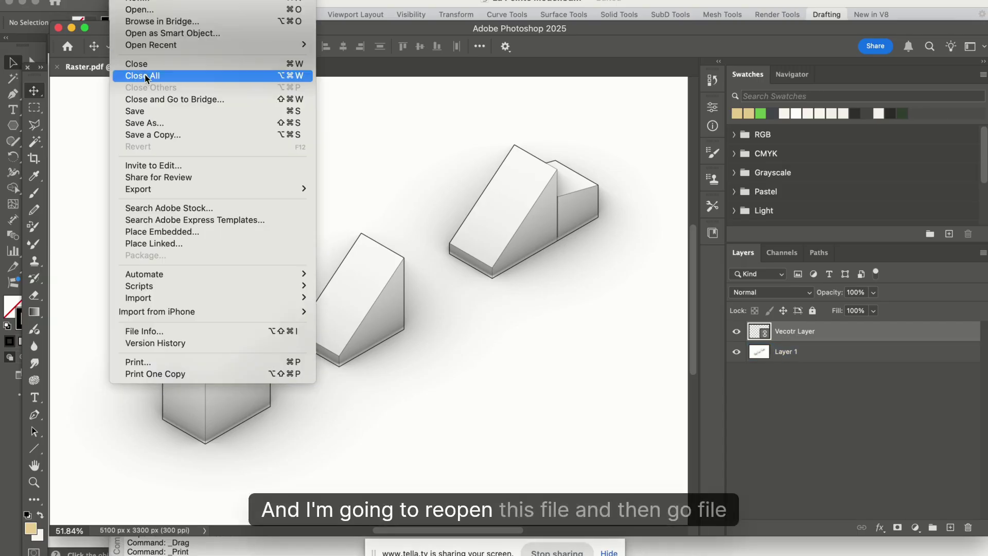
{"action": "left_click", "coordinate": [156, 9]}
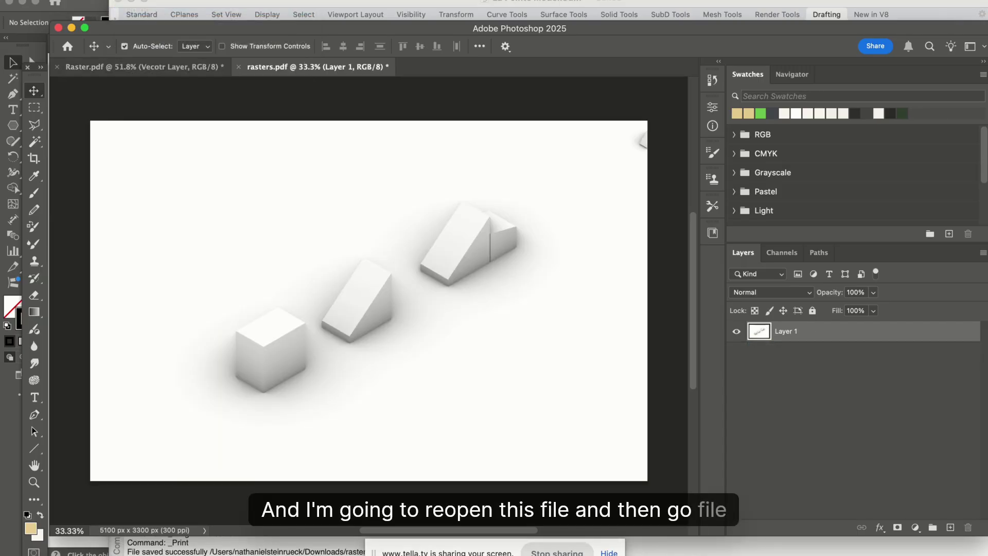
Place the Vecotr Layer PDF as a linked object over the new raster image at its original position and 100% scale
{"action": "left_click", "coordinate": [52, 0]}
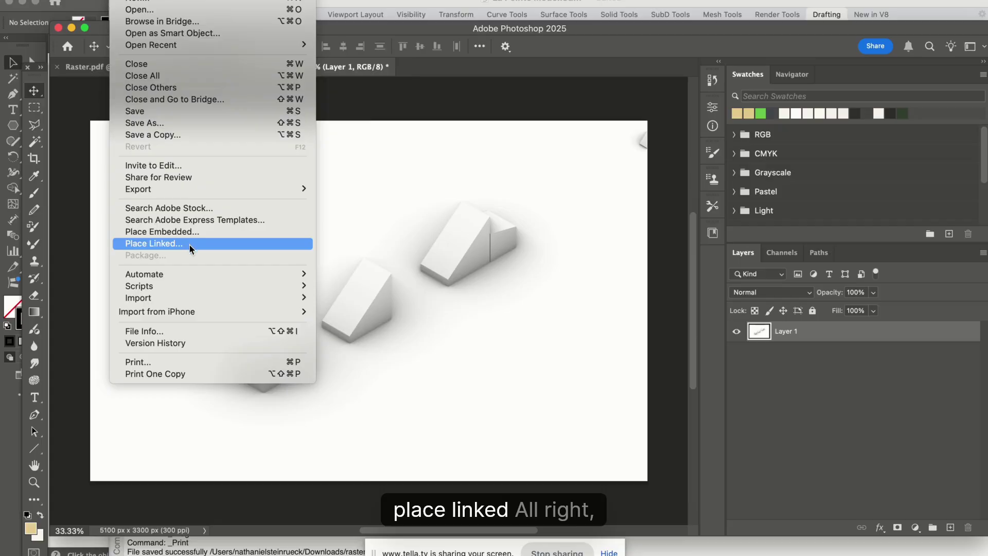
{"action": "left_click", "coordinate": [189, 244]}
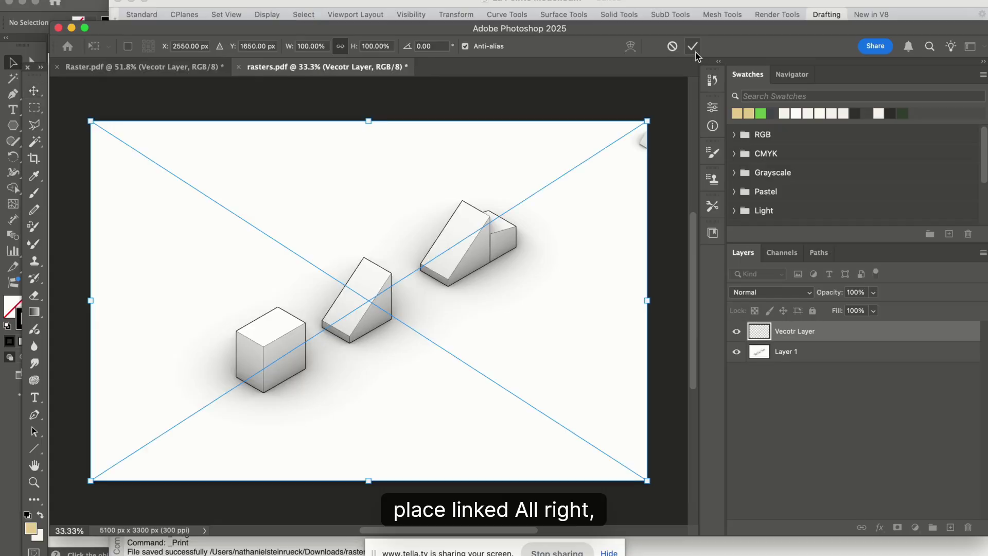
{"action": "left_click", "coordinate": [694, 47]}
Add a solid color fill layer in off-white f9f8f7 and place it beneath the raster Layer 1
{"action": "left_click", "coordinate": [815, 359]}
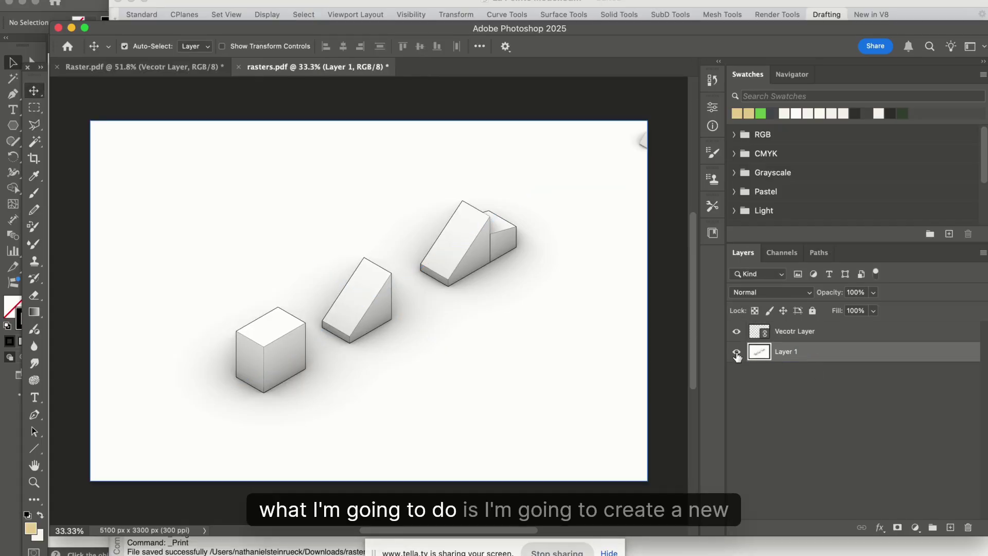
{"action": "left_click", "coordinate": [736, 352]}
{"action": "left_click", "coordinate": [736, 353]}
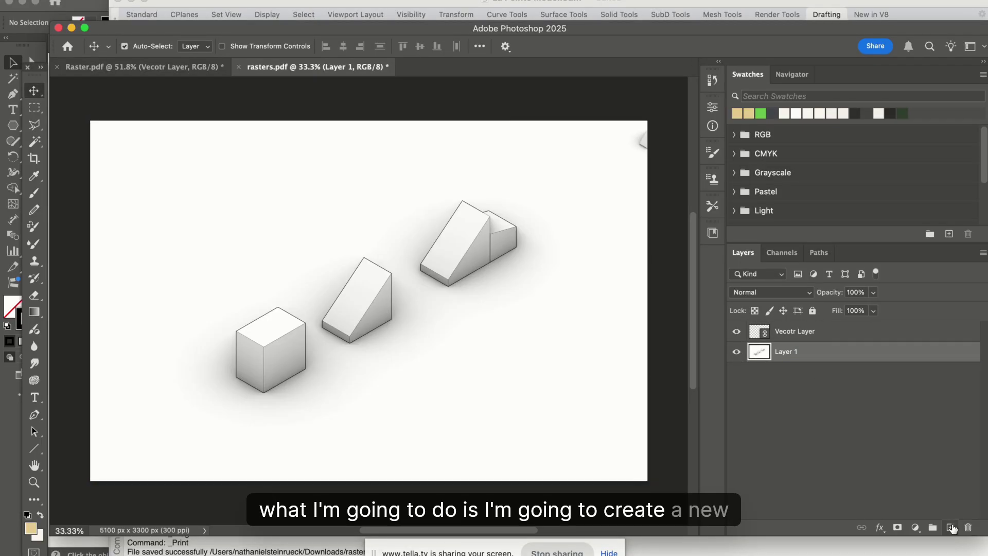
{"action": "left_click", "coordinate": [915, 527]}
{"action": "left_click", "coordinate": [913, 336]}
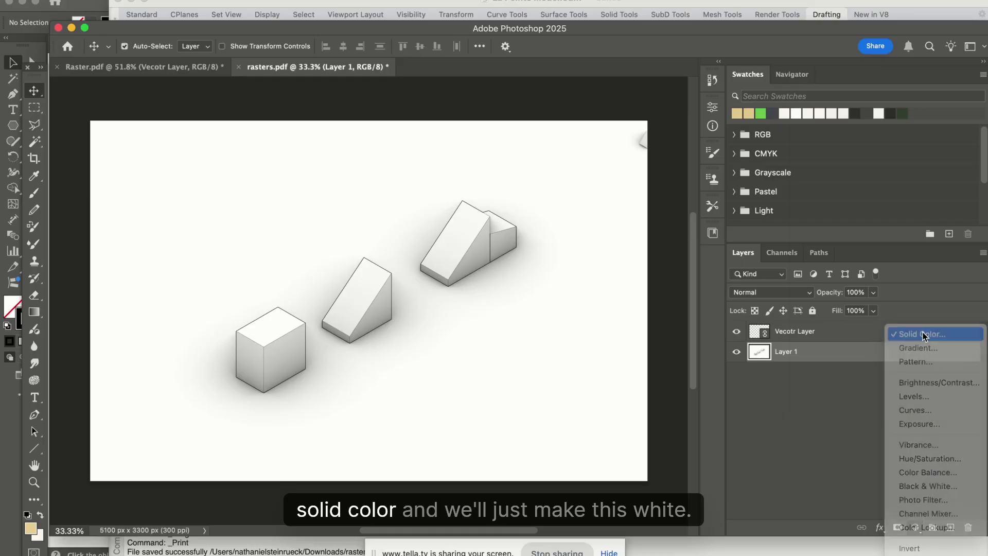
{"action": "mouse_move", "coordinate": [143, 227]}
{"action": "left_mouse_down"}
{"action": "mouse_move", "coordinate": [93, 227]}
{"action": "mouse_move", "coordinate": [87, 240]}
{"action": "mouse_move", "coordinate": [80, 216]}
{"action": "left_mouse_up"}
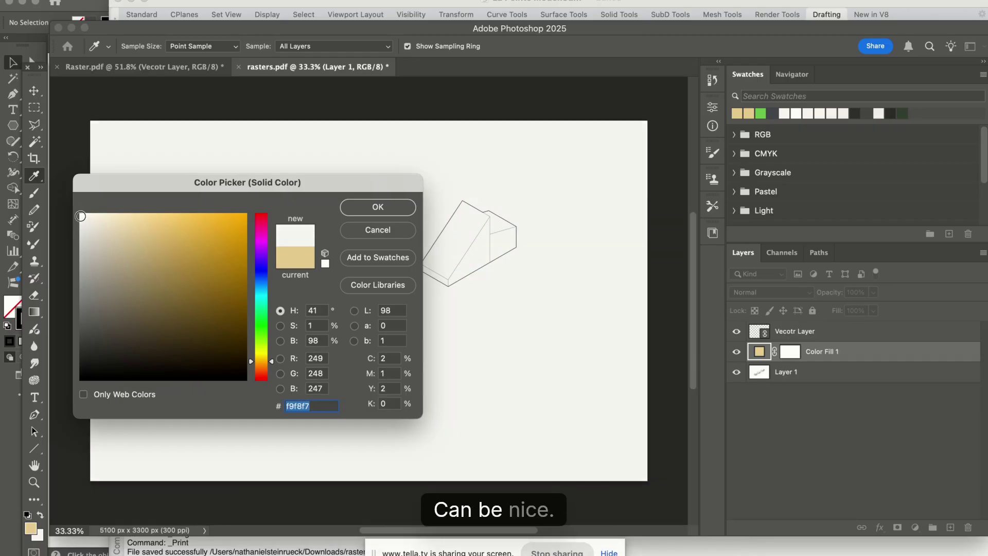
{"action": "left_click", "coordinate": [378, 207]}
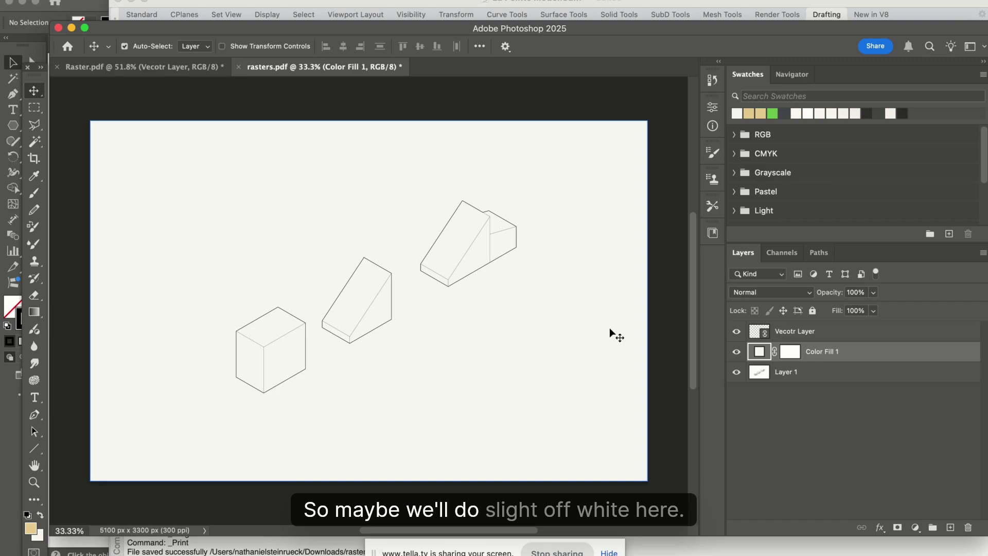
{"action": "mouse_move", "coordinate": [824, 352]}
{"action": "left_mouse_down"}
{"action": "mouse_move", "coordinate": [835, 360]}
{"action": "mouse_move", "coordinate": [834, 379]}
{"action": "left_mouse_up"}
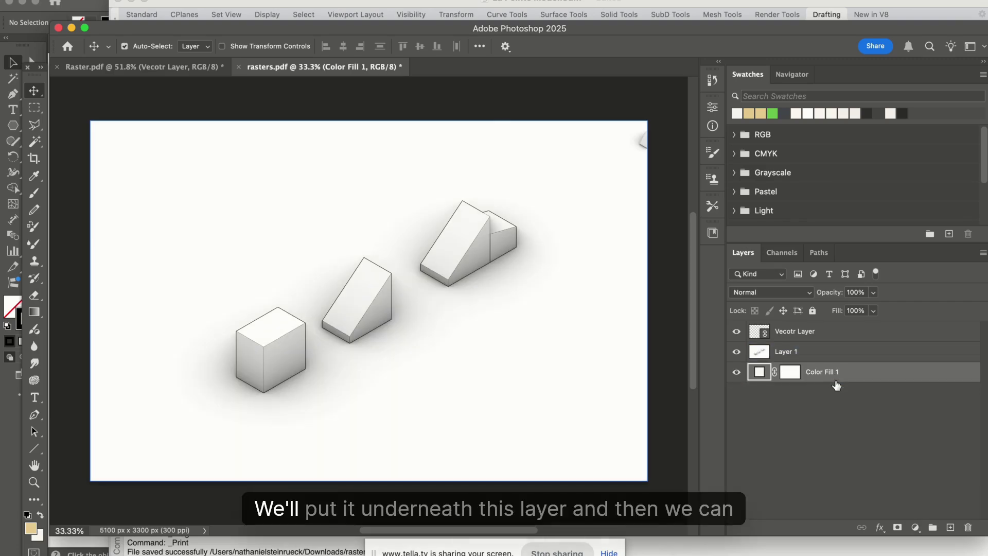
Lower the opacity of raster Layer 1 to 29%
{"action": "left_click", "coordinate": [834, 352]}
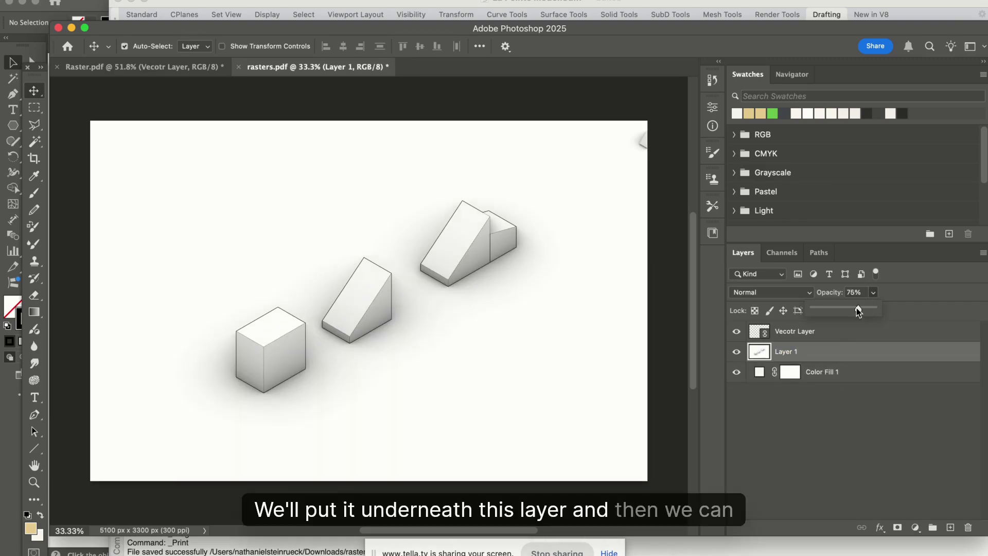
{"action": "left_click_drag", "start_coordinate": [858, 311], "coordinate": [848, 312]}
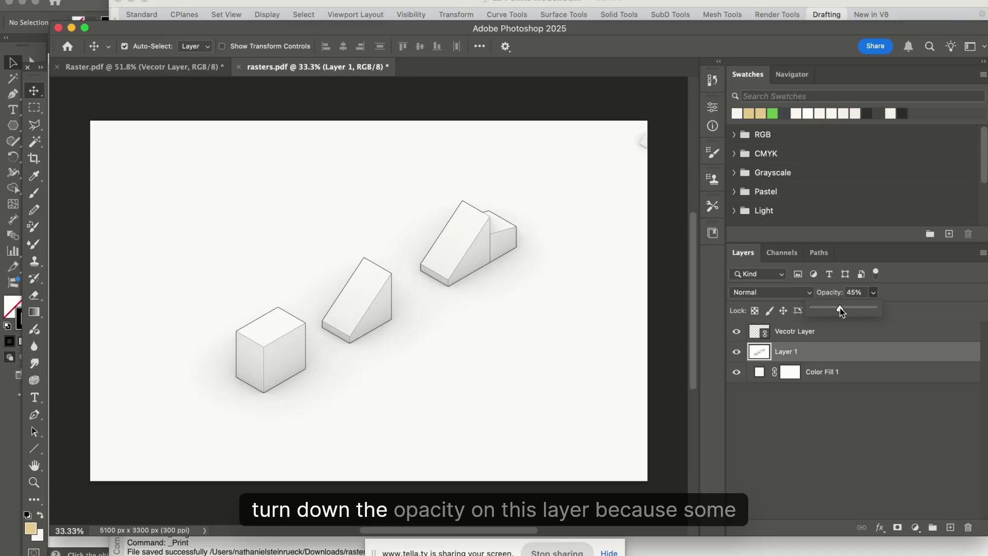
{"action": "mouse_move", "coordinate": [840, 311]}
{"action": "left_mouse_down"}
{"action": "mouse_move", "coordinate": [874, 309]}
{"action": "mouse_move", "coordinate": [834, 310]}
{"action": "left_mouse_up"}
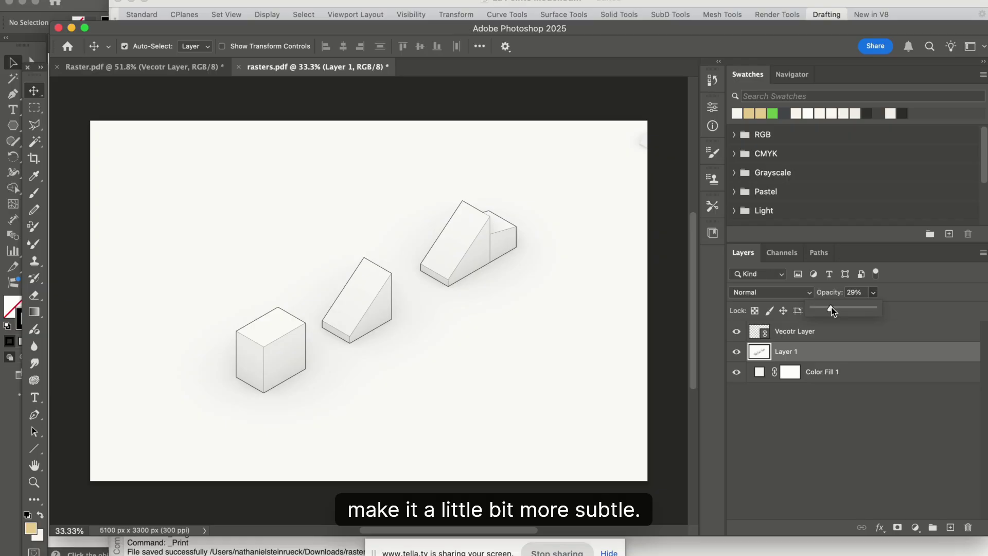
Switch to Illustrator, lock Layer 1, and create a new diagram layer above the two linework layers
{"action": "left_click", "coordinate": [828, 555]}
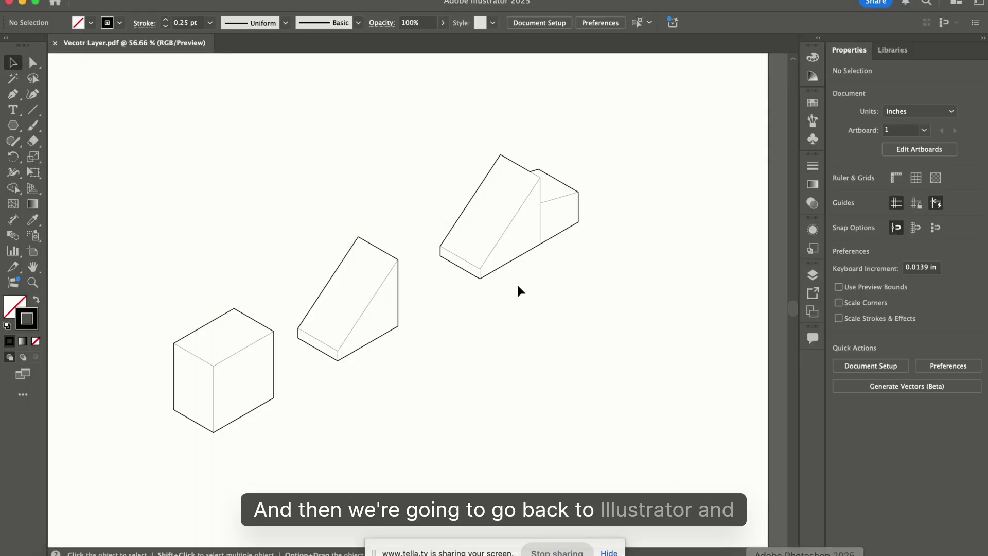
{"action": "left_click", "coordinate": [19, 95]}
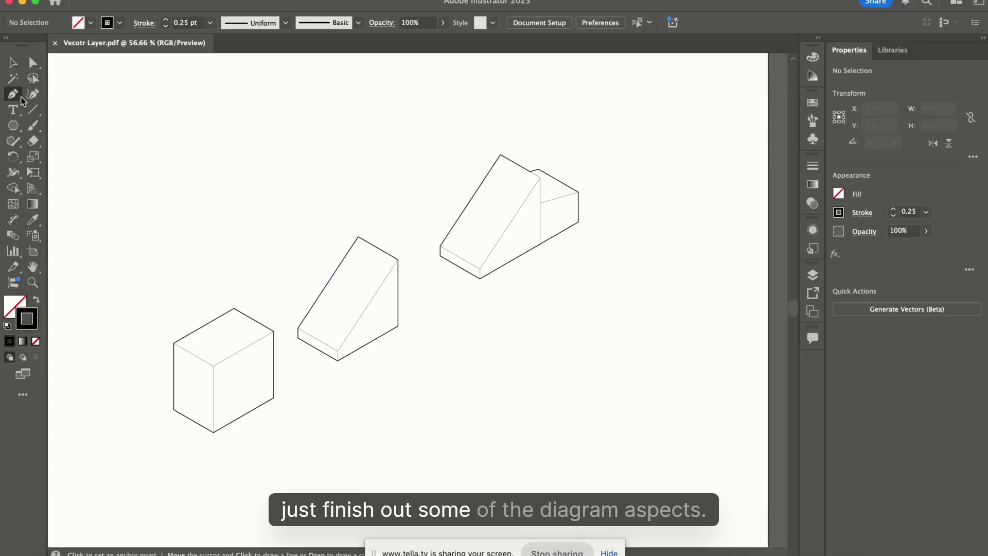
{"action": "left_click", "coordinate": [358, 236]}
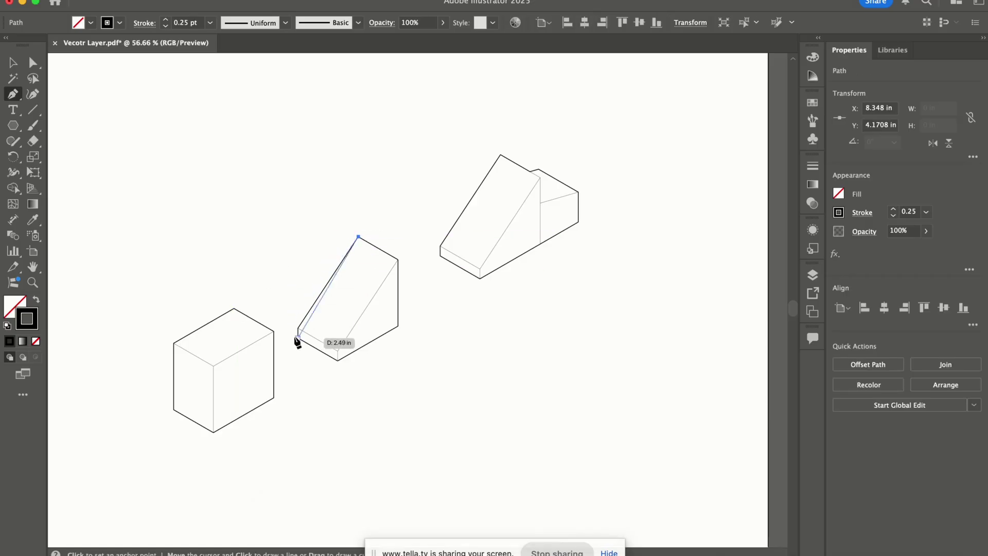
{"action": "left_click", "coordinate": [234, 308]}
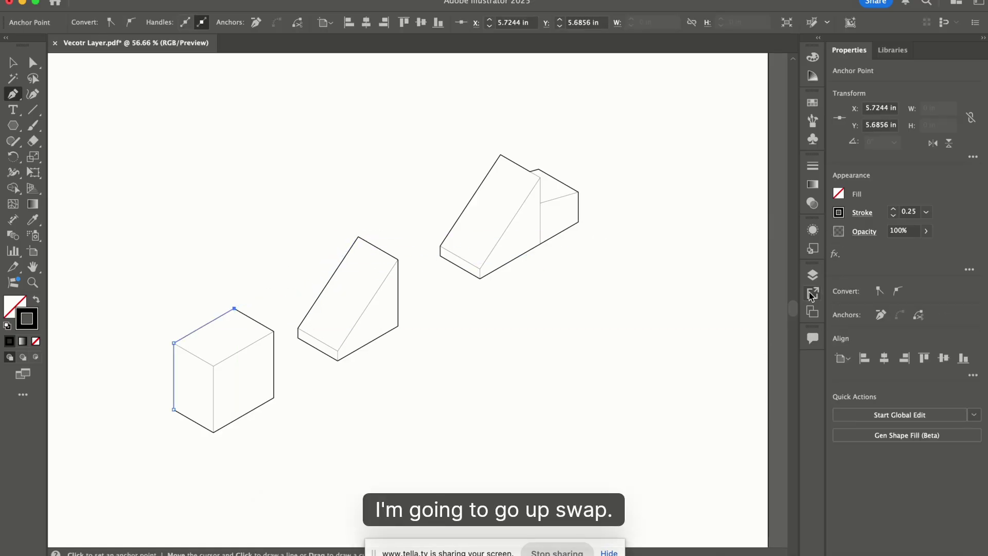
{"action": "left_click", "coordinate": [813, 275]}
{"action": "left_click", "coordinate": [591, 317]}
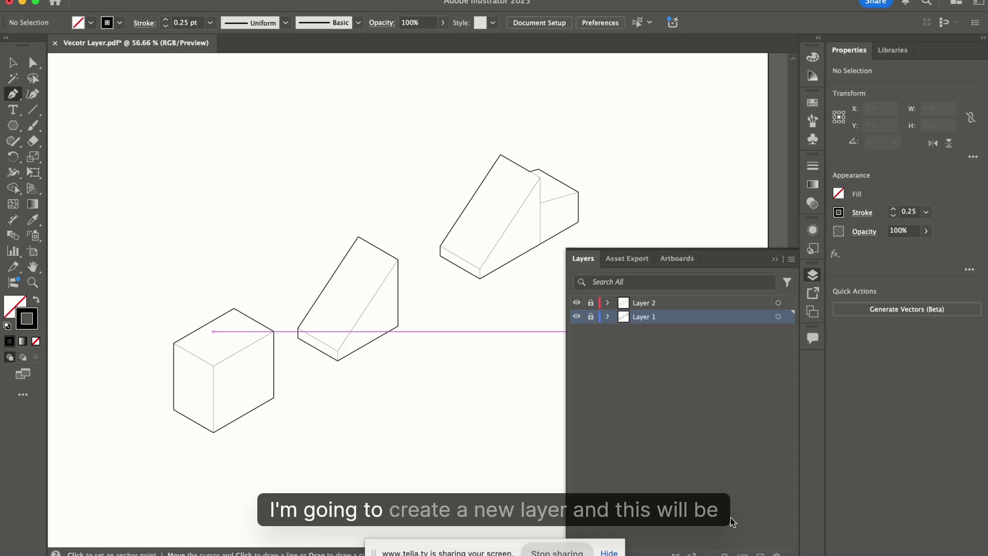
{"action": "left_click_drag", "start_coordinate": [695, 317], "coordinate": [712, 296]}
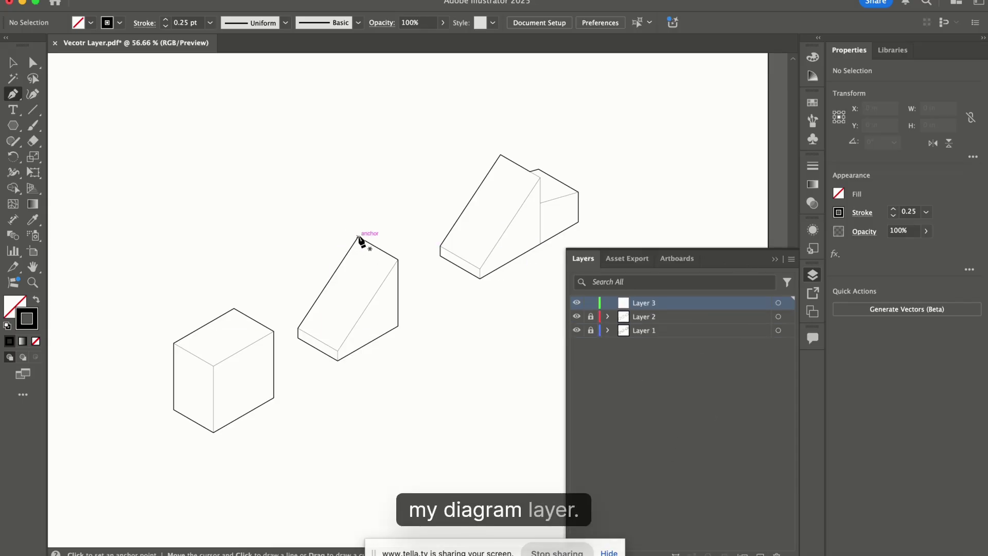
Draw two separate Pen lines on the new layer along the cube's two parallel long top edges
{"action": "left_click", "coordinate": [234, 308]}
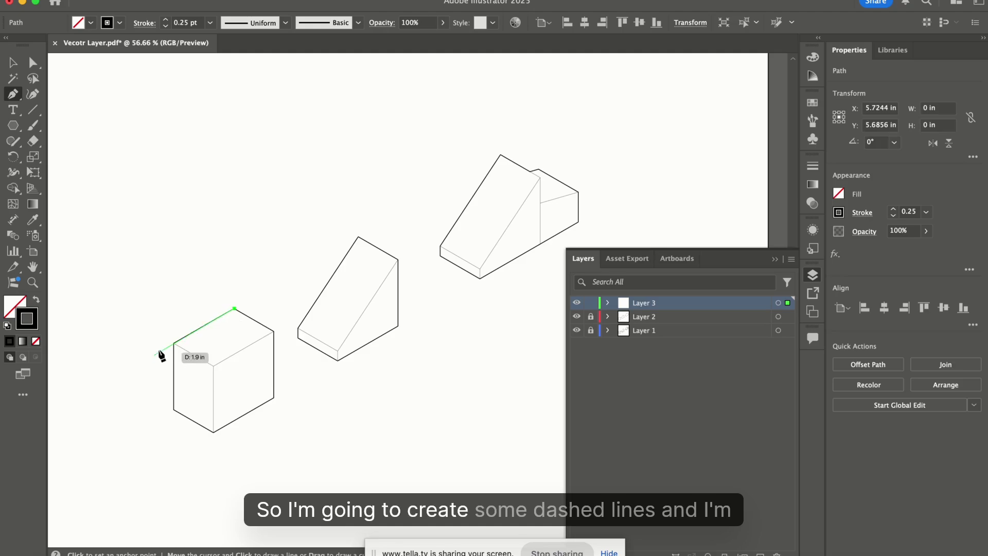
{"action": "left_click", "coordinate": [174, 342]}
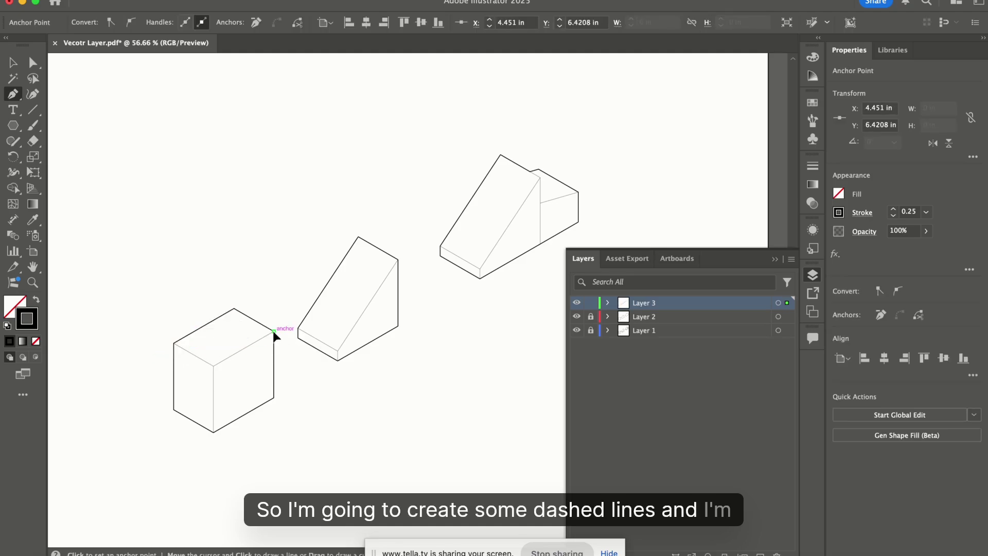
{"action": "left_click", "coordinate": [213, 366]}
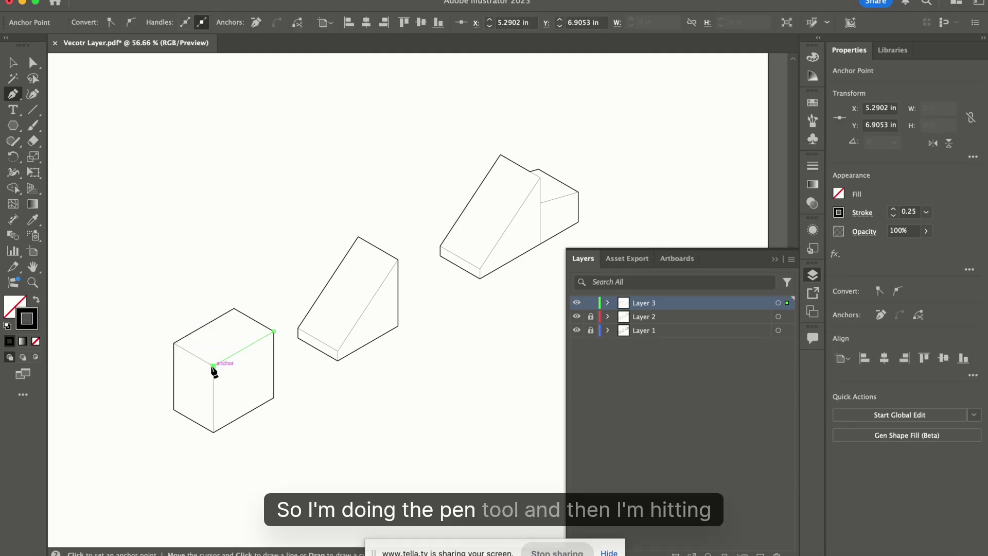
{"action": "key", "text": "Escape"}
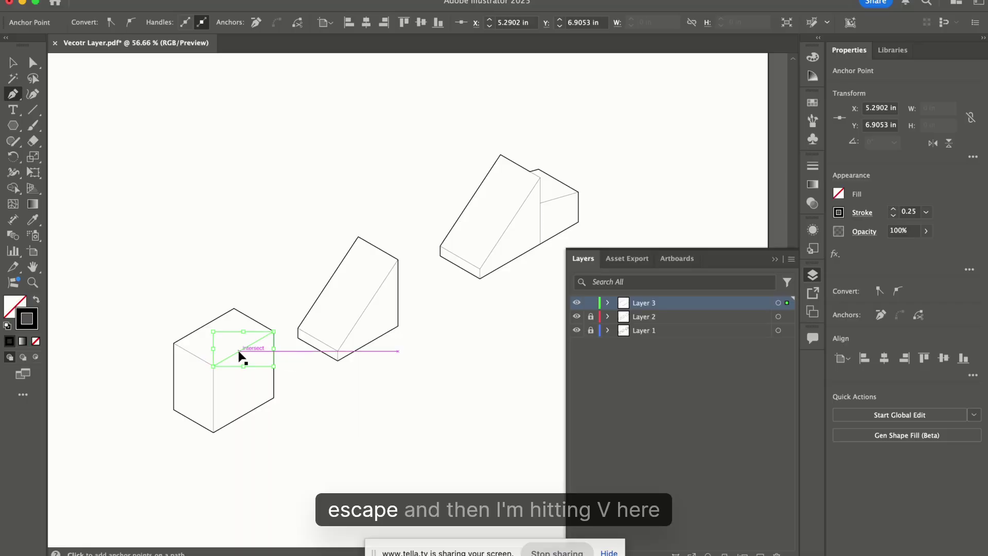
Move the two new lines from the cube onto the middle wedge so they extend from its upper ridge corners
{"action": "key", "text": "v"}
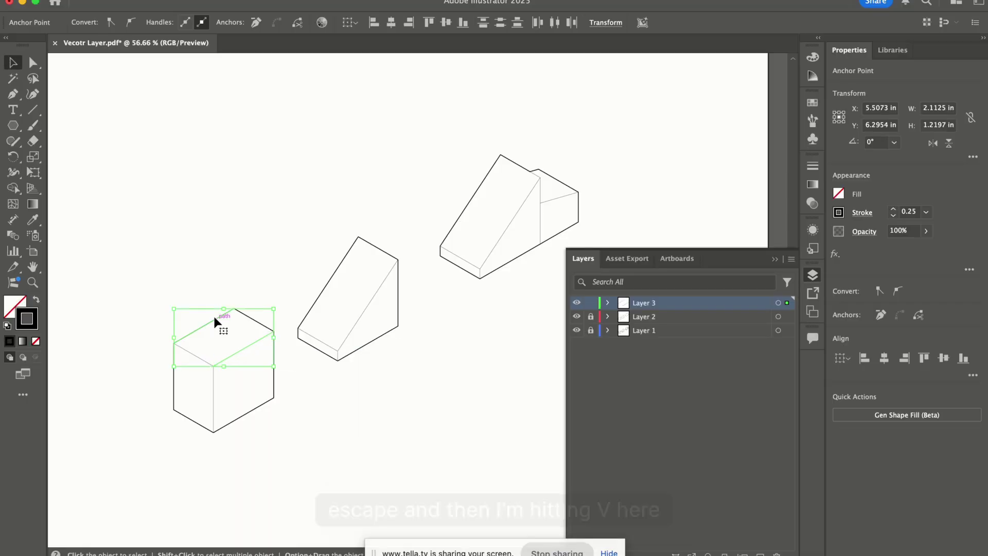
{"action": "left_click_drag", "start_coordinate": [212, 319], "coordinate": [339, 248]}
{"action": "double_click", "coordinate": [285, 324]}
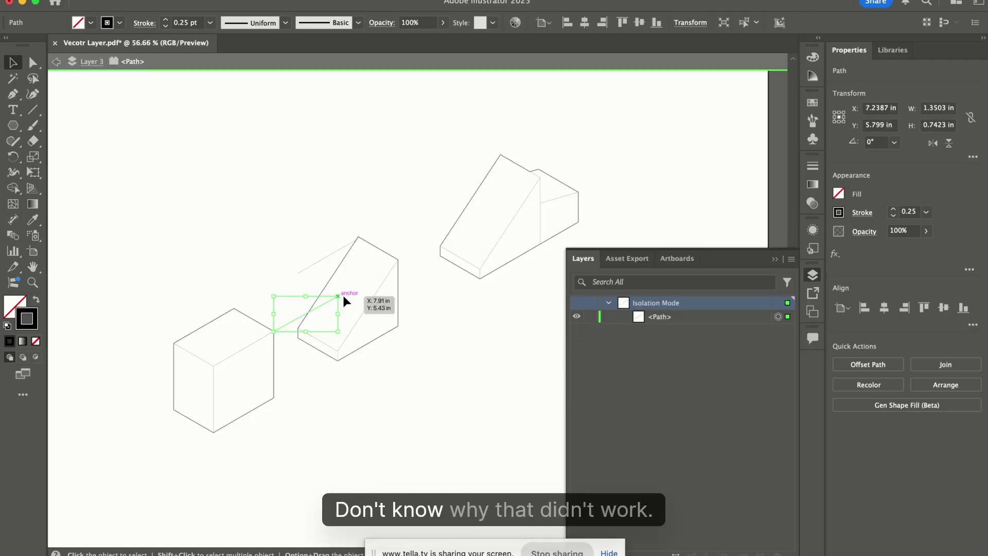
{"action": "key", "text": "Escape"}
{"action": "left_click", "coordinate": [311, 440]}
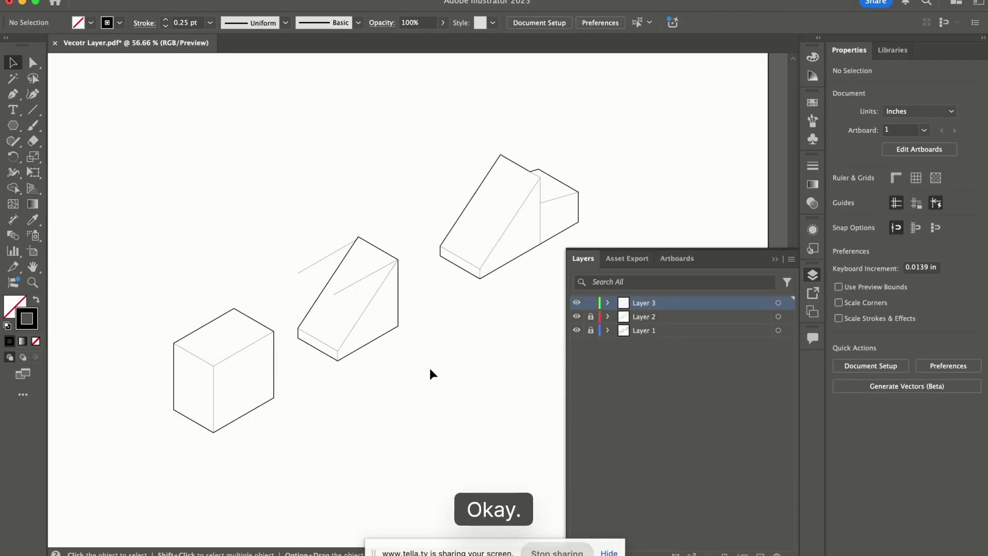
Try to continue the front line down to the middle wedge's lower corner with the Pen tool, and undo that line
{"action": "key", "text": "p"}
{"action": "left_click", "coordinate": [334, 294]}
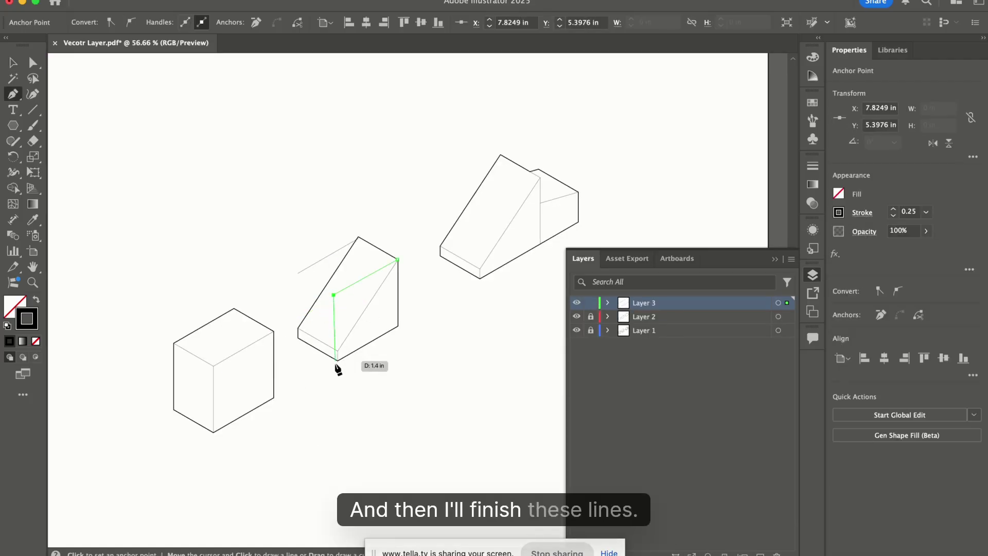
{"action": "scroll", "coordinate": [338, 361], "scroll_direction": "up", "scroll_amount": 5}
{"action": "key", "text": "Escape"}
{"action": "key", "text": "super+z"}
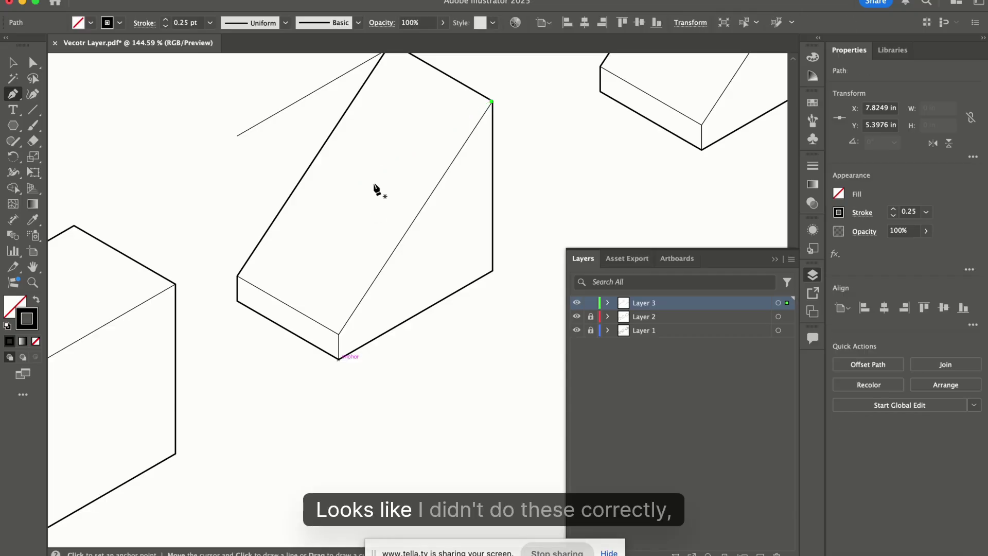
{"action": "key", "text": "super+z"}
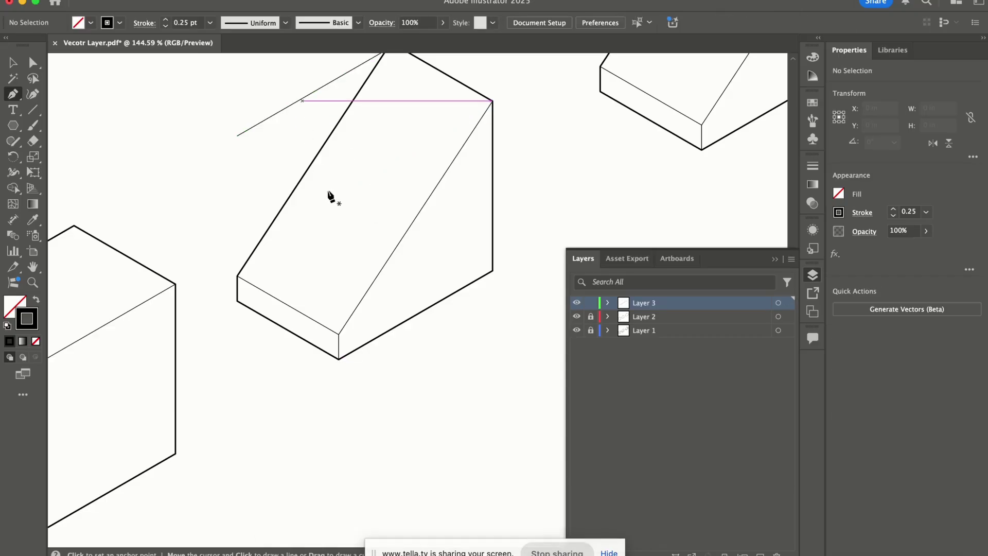
Redraw a Pen line along the cube's front-right top edge and move it onto the middle wedge's front upper ridge corner
{"action": "scroll", "coordinate": [326, 222], "scroll_direction": "down", "scroll_amount": 4}
{"action": "key", "text": "super+shift+z"}
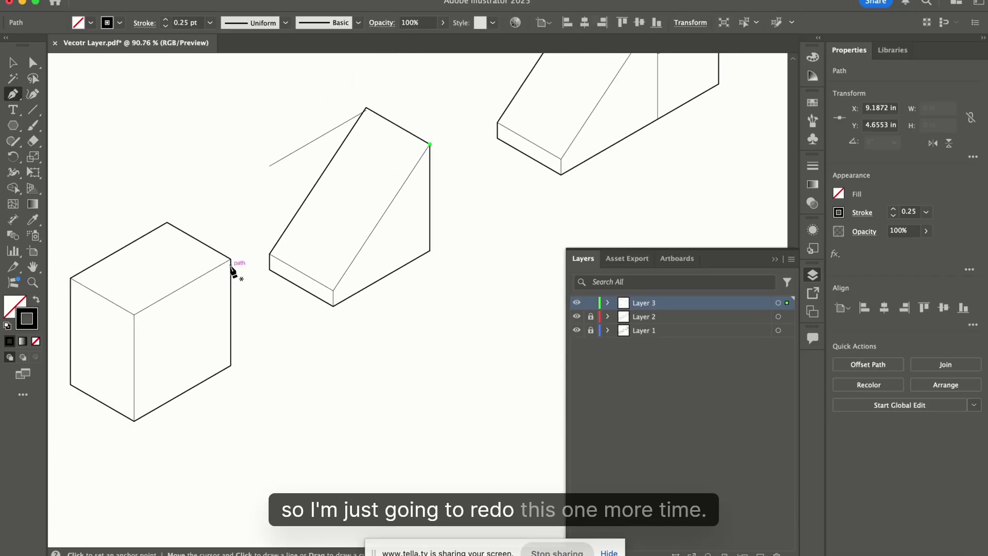
{"action": "left_click", "coordinate": [230, 260]}
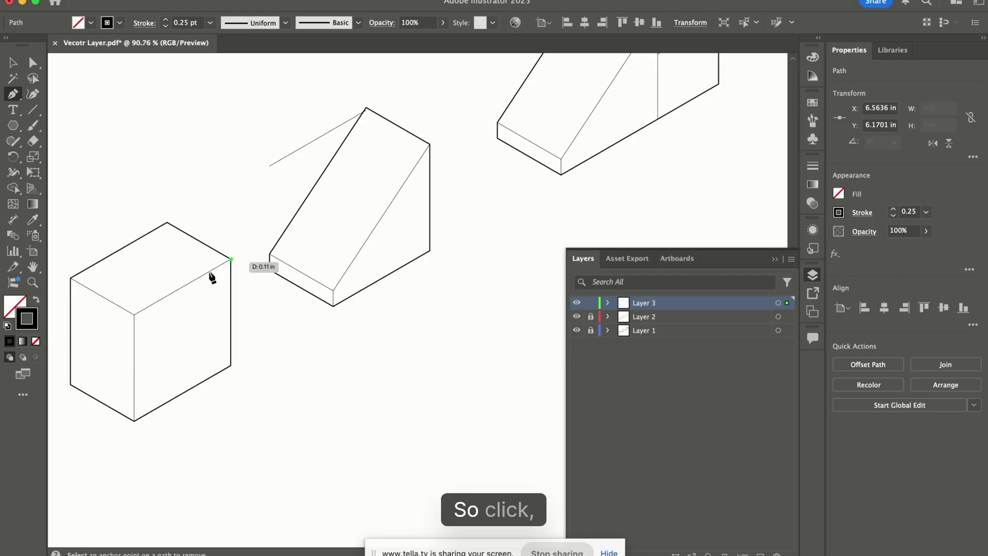
{"action": "left_click", "coordinate": [134, 312]}
{"action": "key", "text": "v"}
{"action": "left_click_drag", "start_coordinate": [230, 257], "coordinate": [363, 185]}
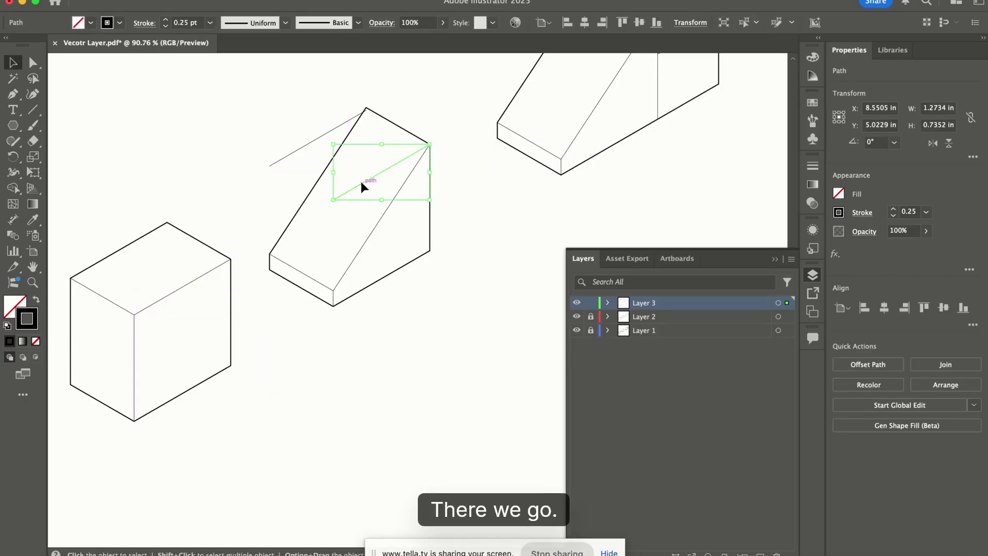
Extend the front line straight down to the middle wedge's lowest front corner and delete the old back line
{"action": "key", "text": "p"}
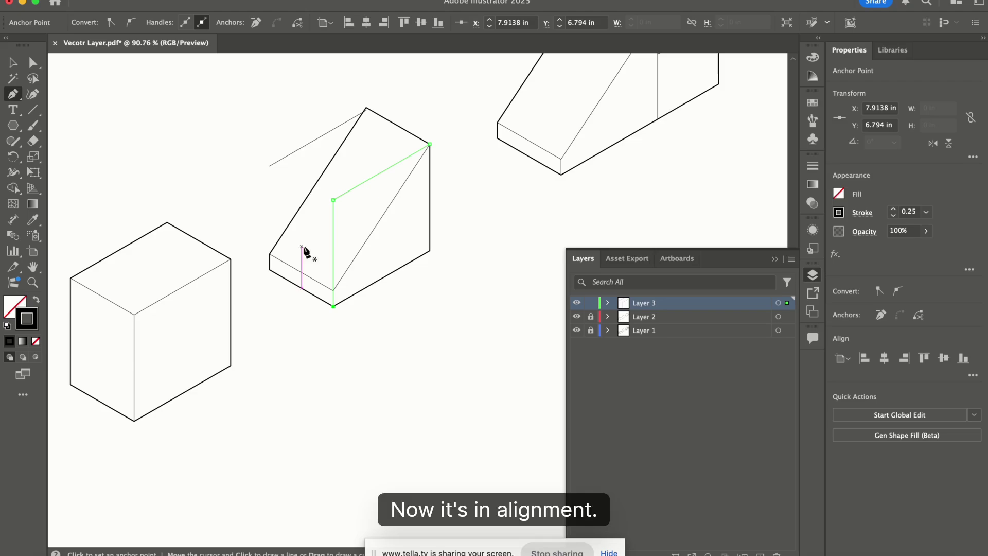
{"action": "key", "text": "v"}
{"action": "left_click", "coordinate": [308, 143]}
{"action": "key", "text": "Delete"}
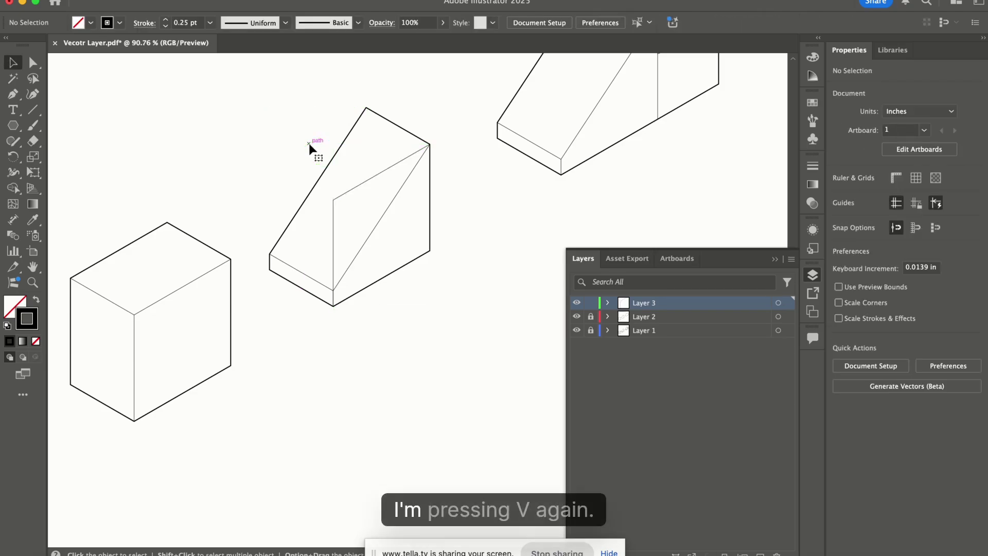
Duplicate the bent front path onto the wedge's back upper ridge corner and group the two paths
{"action": "left_click", "coordinate": [354, 186]}
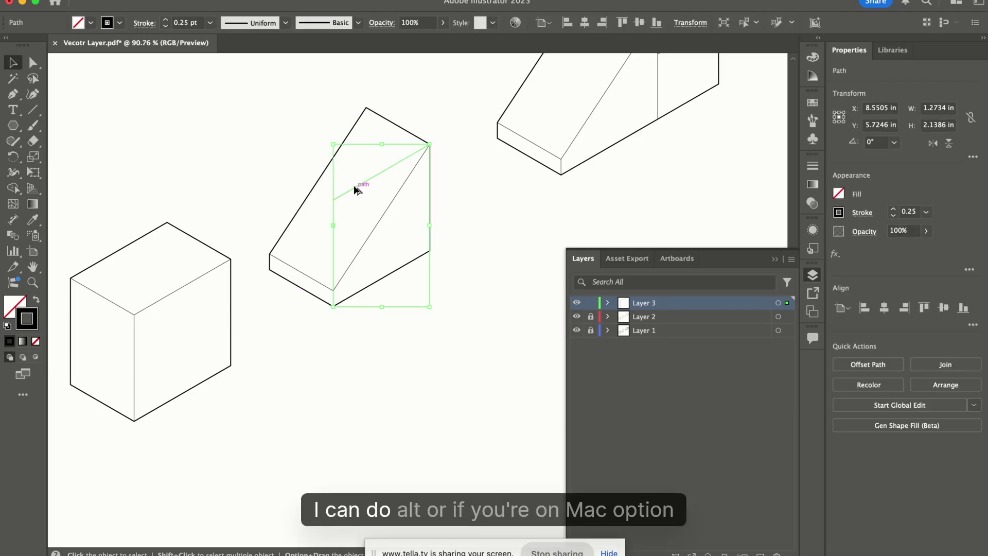
{"action": "left_click_drag", "start_coordinate": [354, 185], "coordinate": [296, 154]}
{"action": "left_click", "coordinate": [347, 192], "text": "shift"}
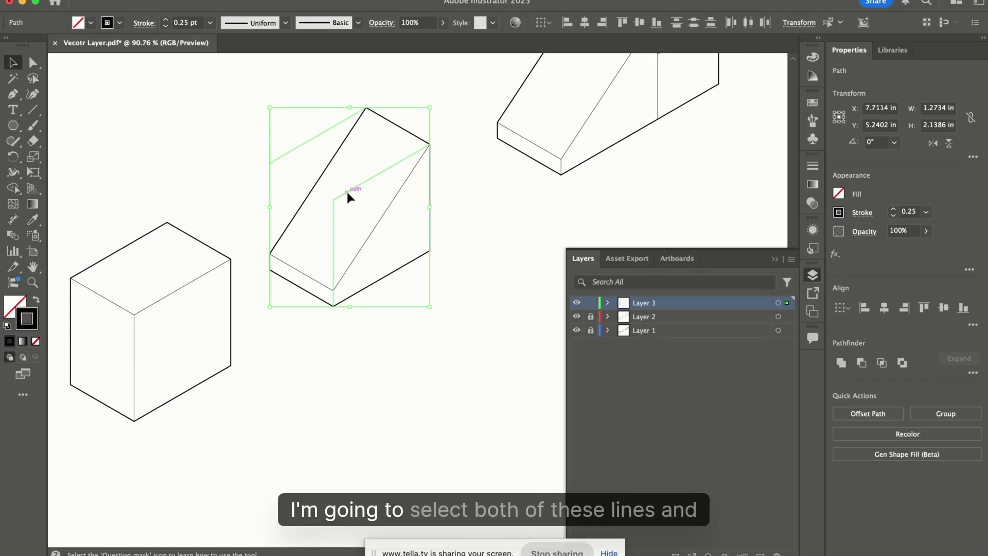
{"action": "key", "text": "p"}
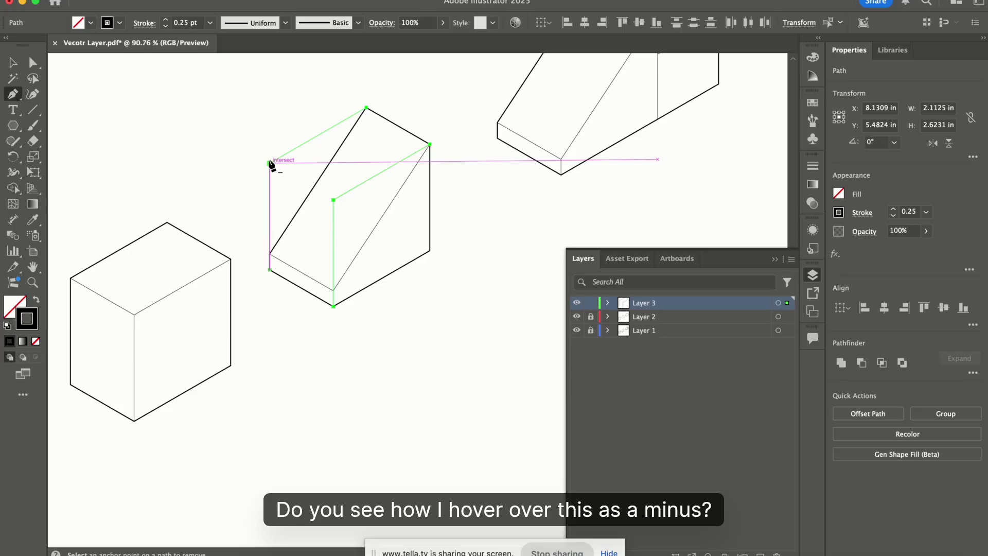
{"action": "key", "text": "super+g"}
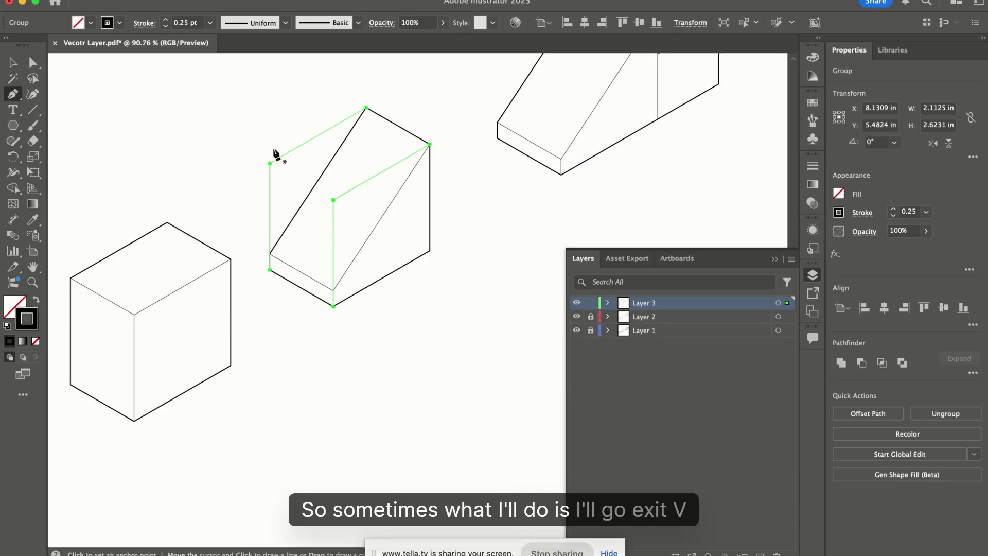
{"action": "key", "text": "v"}
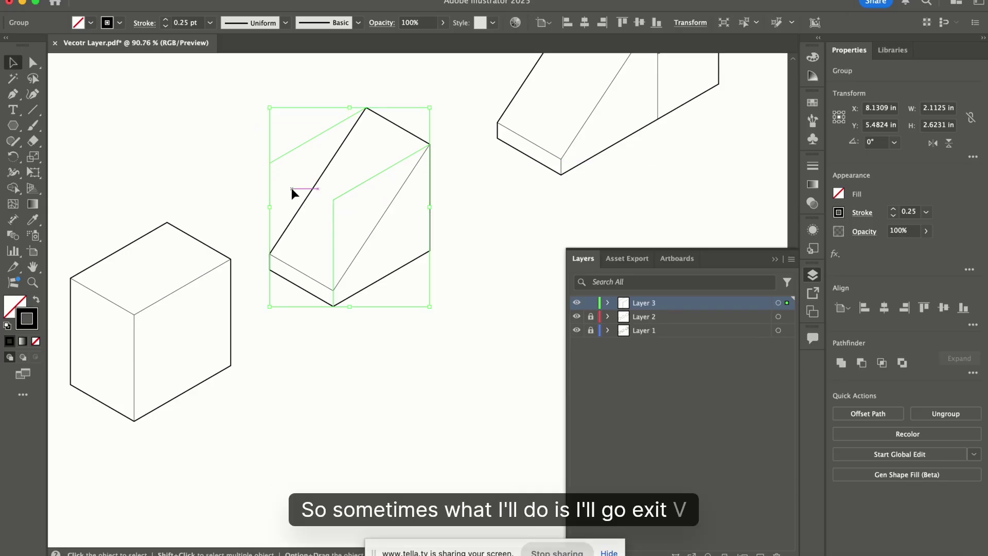
Draw a separate Pen line connecting the upper bends of the two outline paths on the middle wedge
{"action": "left_click", "coordinate": [242, 137]}
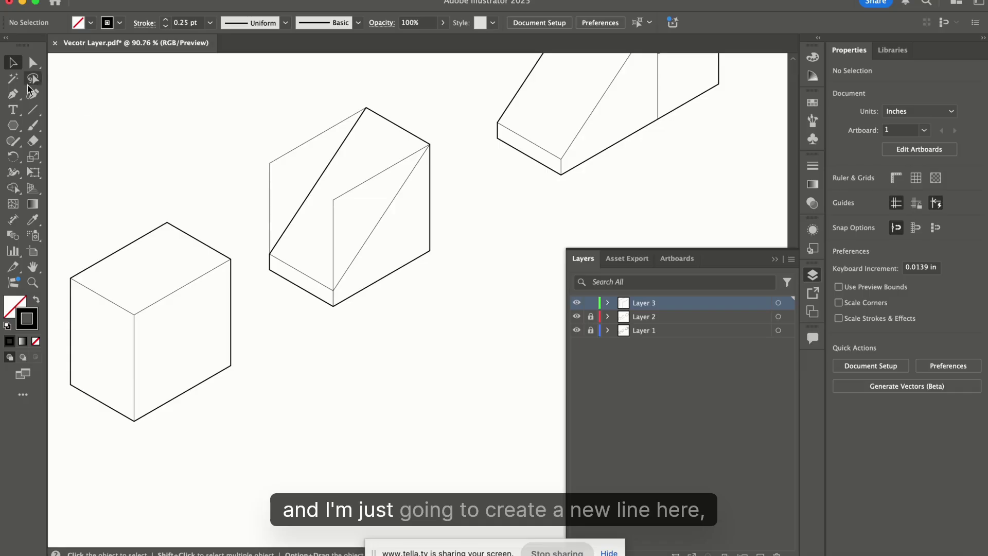
{"action": "left_click", "coordinate": [13, 93]}
{"action": "left_click", "coordinate": [269, 163]}
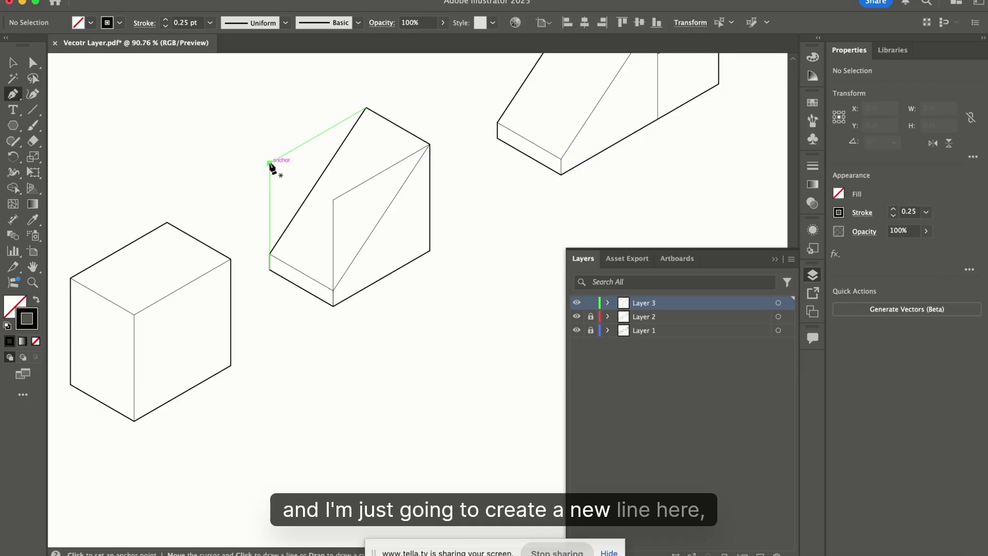
{"action": "left_click", "coordinate": [334, 200]}
{"action": "key", "text": "Escape"}
{"action": "key", "text": "v"}
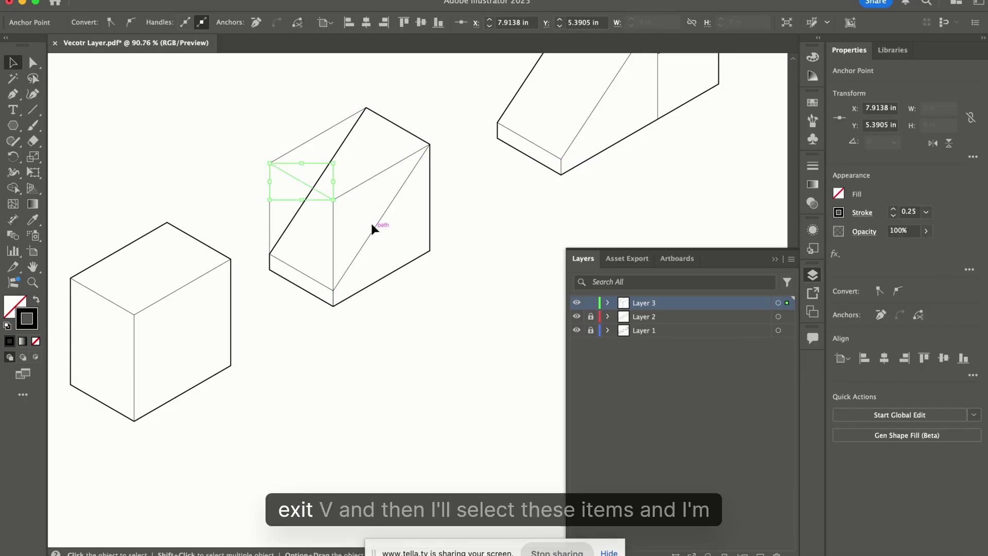
Select the grouped paths and connecting line and make their strokes dashed with a 12 pt dash and 12 pt gap
{"action": "left_click", "coordinate": [308, 145]}
{"action": "left_click", "coordinate": [294, 175], "text": "shift"}
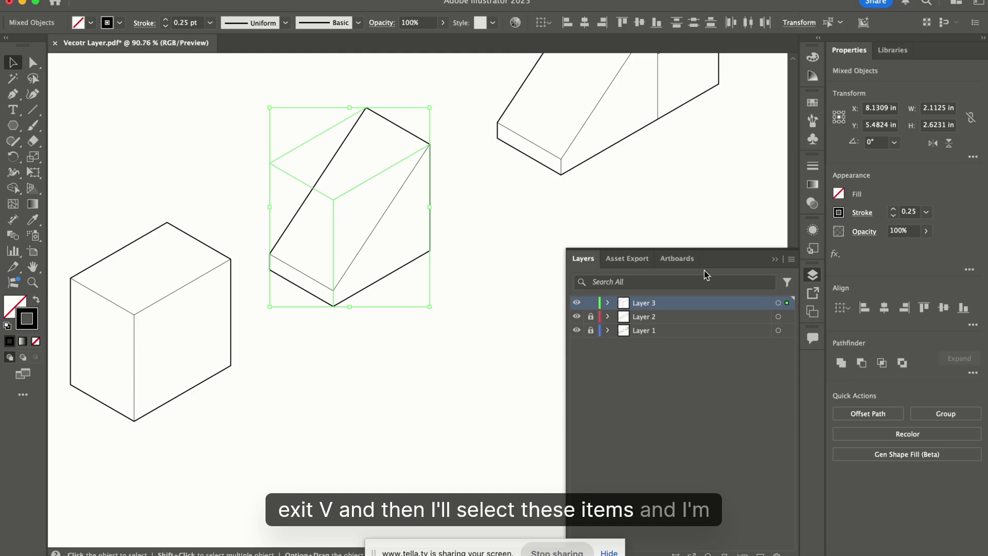
{"action": "left_click", "coordinate": [282, 24]}
{"action": "left_click", "coordinate": [344, 24]}
{"action": "left_click", "coordinate": [346, 25]}
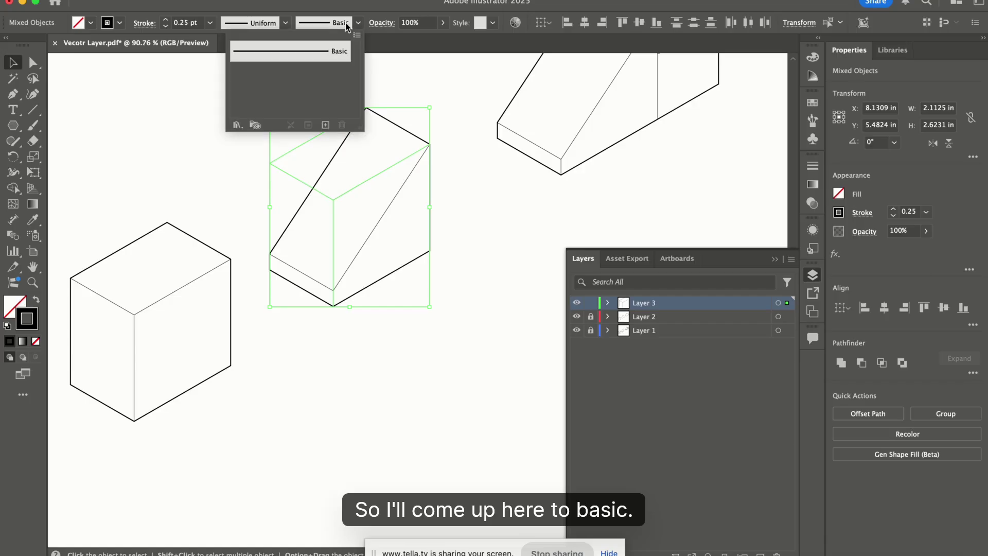
{"action": "left_click", "coordinate": [133, 25]}
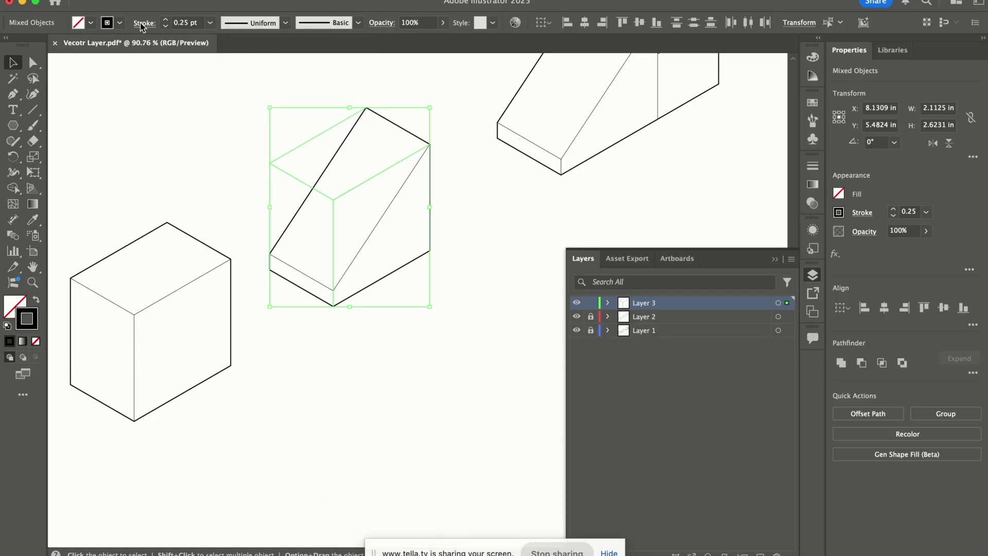
{"action": "left_click", "coordinate": [142, 24]}
{"action": "left_click", "coordinate": [35, 115]}
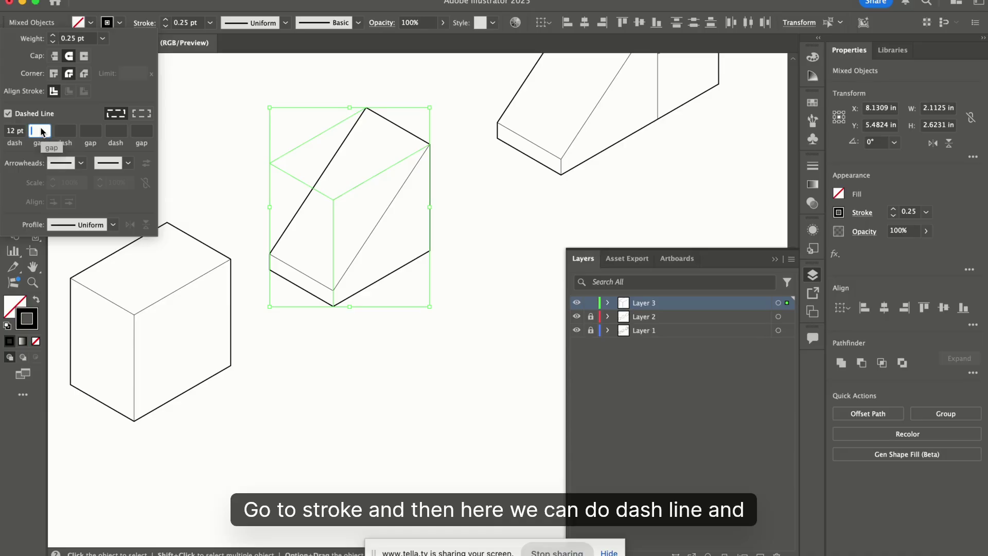
{"action": "type", "text": "12"}
{"action": "left_click", "coordinate": [66, 131]}
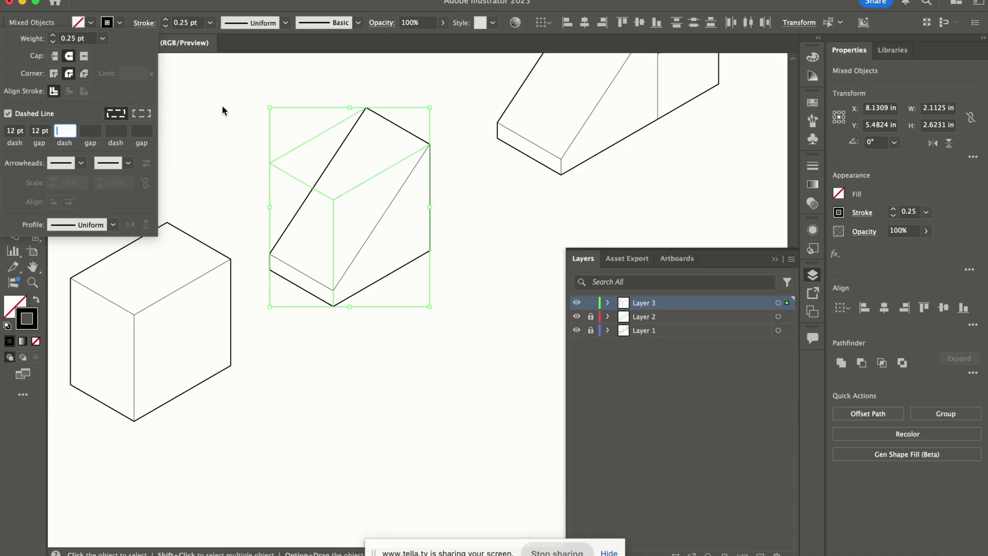
{"action": "left_click", "coordinate": [241, 103]}
{"action": "left_click", "coordinate": [241, 103]}
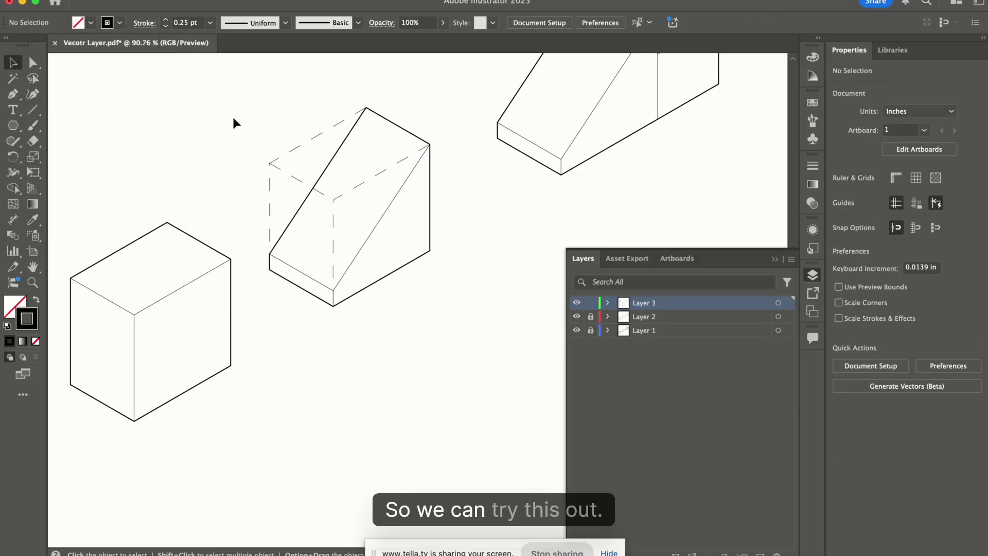
Reduce the ghost outline's dash pattern to a 6 pt dash and 6 pt gap
{"action": "left_click", "coordinate": [300, 146]}
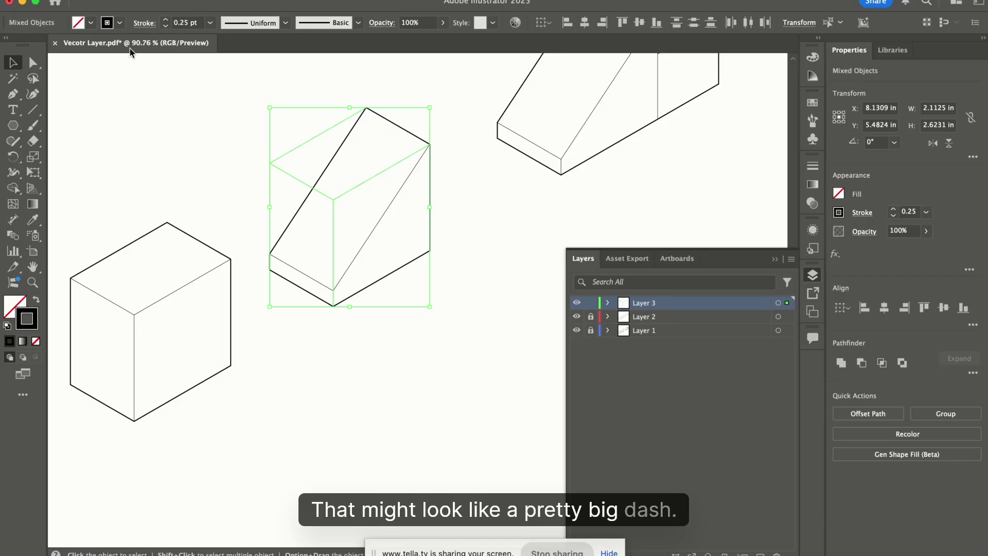
{"action": "left_click", "coordinate": [143, 23]}
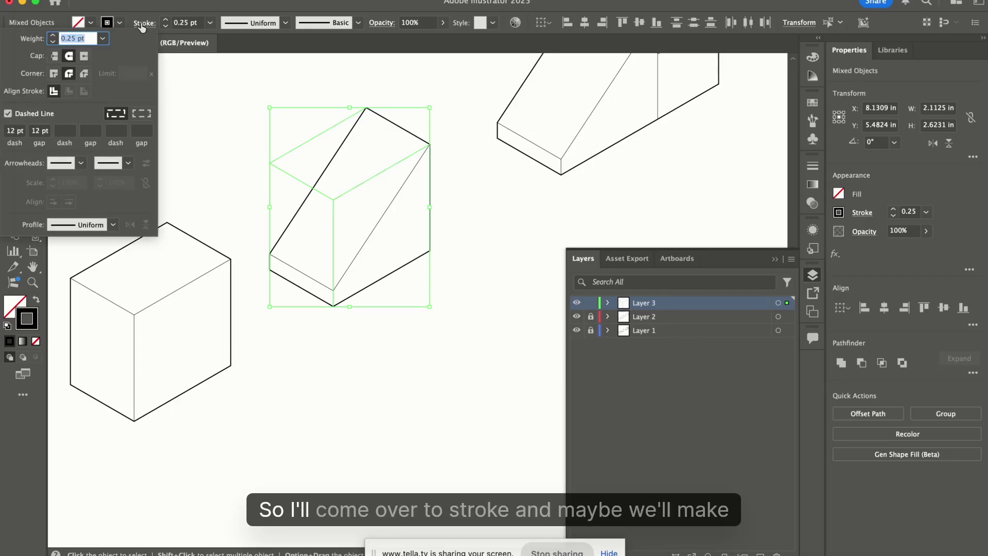
{"action": "left_click", "coordinate": [13, 131]}
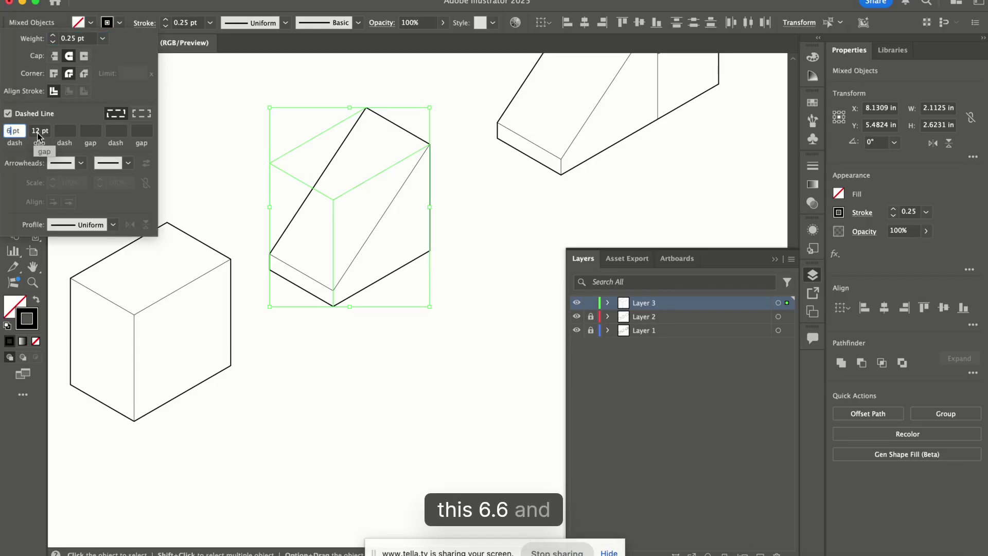
{"action": "left_click", "coordinate": [228, 146]}
{"action": "left_click", "coordinate": [248, 144]}
Set the stroke weight of the whole dashed ghost outline to 0.2 pt
{"action": "left_click", "coordinate": [356, 185]}
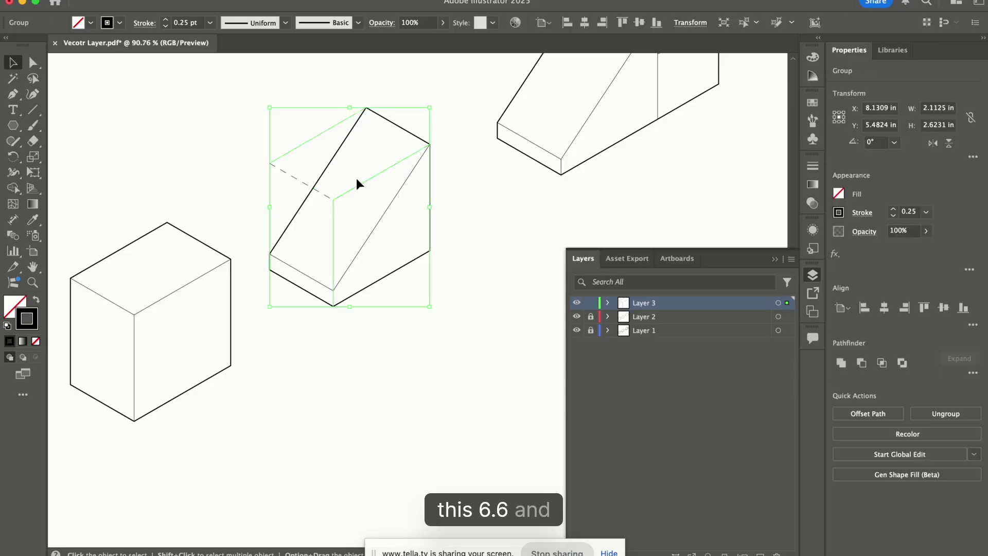
{"action": "left_click", "coordinate": [303, 183]}
{"action": "key", "text": "super+a"}
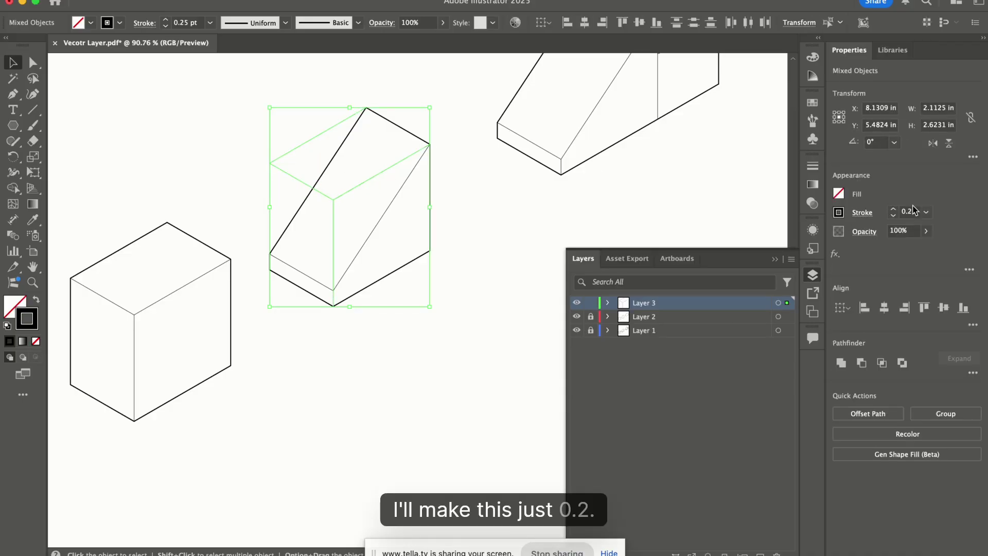
{"action": "key", "text": "Return"}
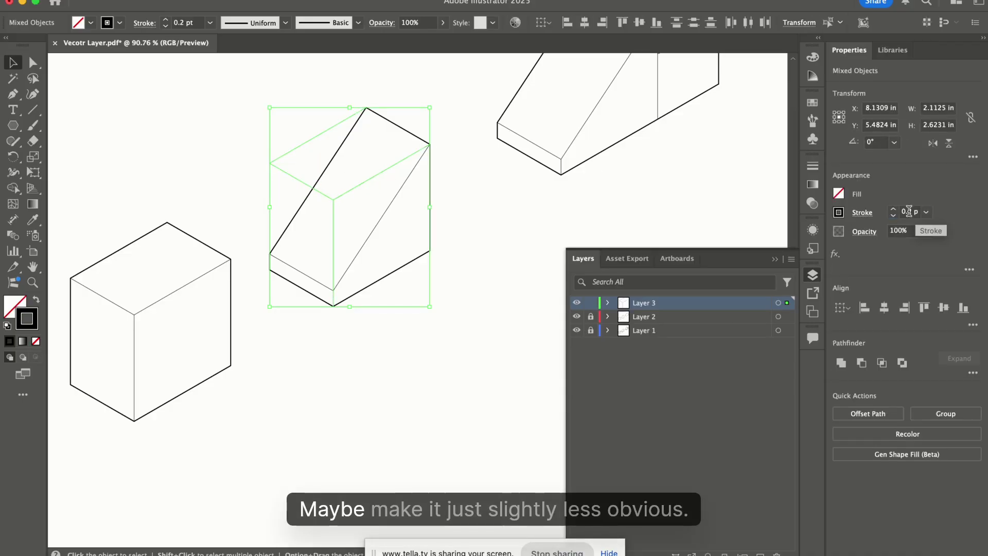
{"action": "left_click", "coordinate": [638, 198]}
Draw a vertical Pen line about 1.35 in long ending inside the dashed top face of the middle wedge
{"action": "scroll", "coordinate": [452, 235], "scroll_direction": "down", "scroll_amount": 2}
{"action": "scroll", "coordinate": [452, 236], "scroll_direction": "right", "scroll_amount": 2}
{"action": "scroll", "coordinate": [450, 205], "scroll_direction": "up", "scroll_amount": 3}
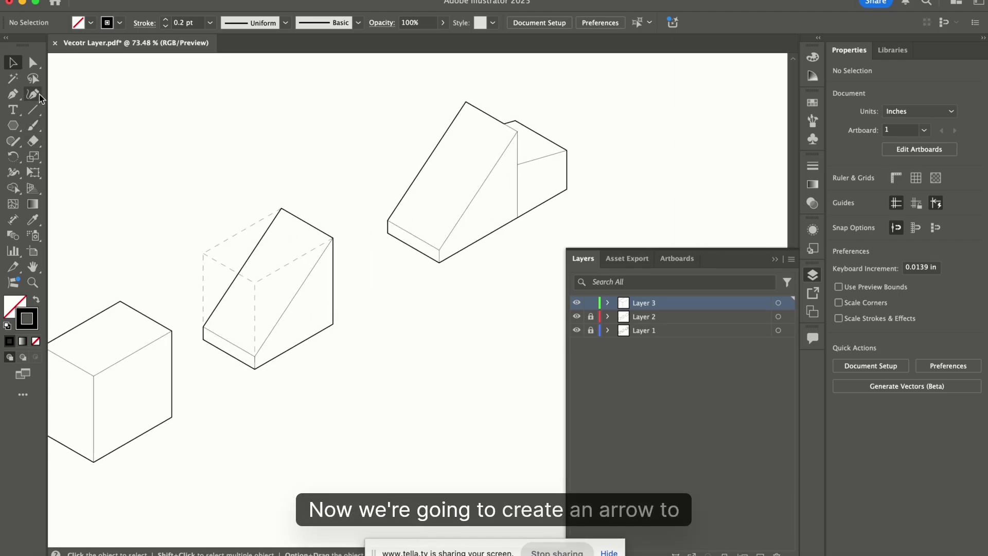
{"action": "left_click", "coordinate": [13, 94]}
{"action": "left_click", "coordinate": [229, 175]}
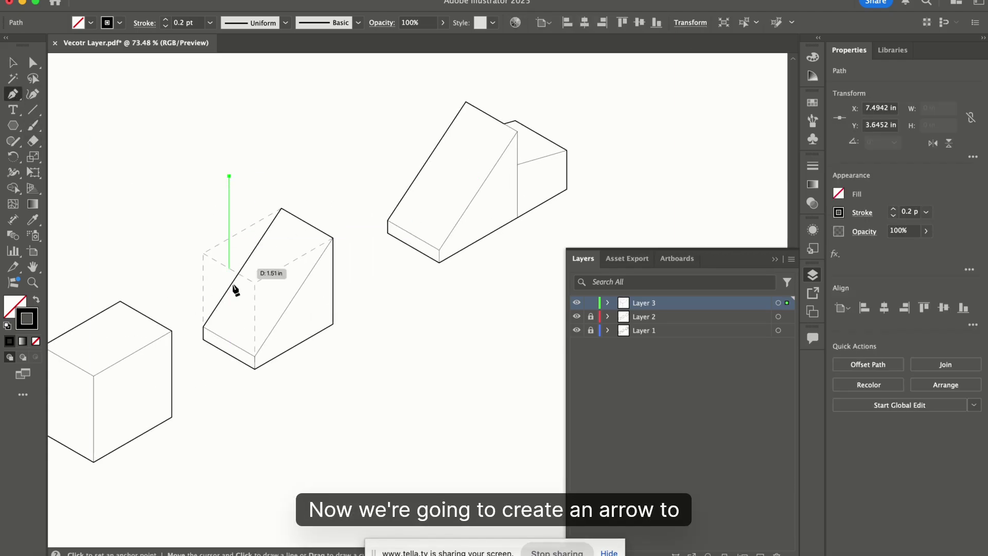
{"action": "left_click", "coordinate": [229, 258]}
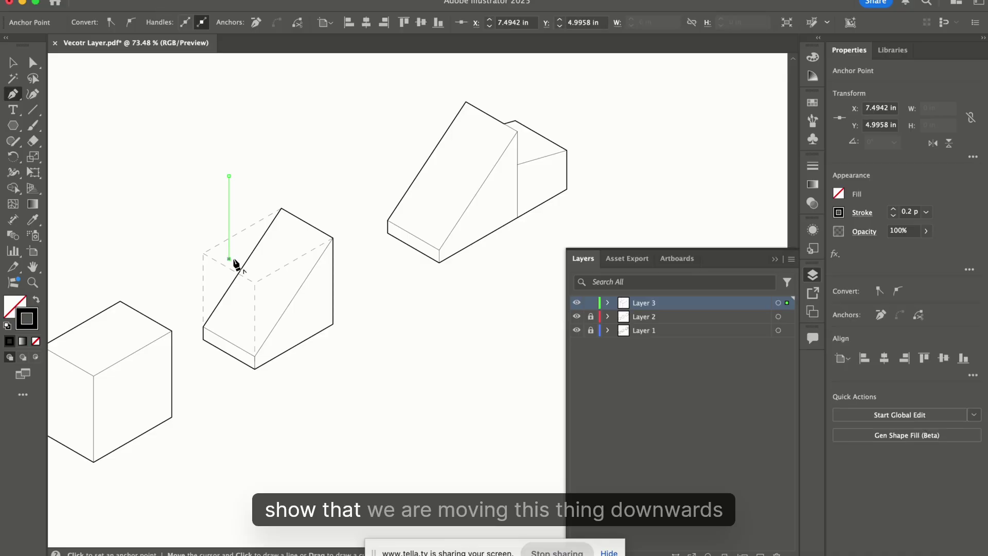
{"action": "key", "text": "v"}
{"action": "left_click", "coordinate": [266, 180]}
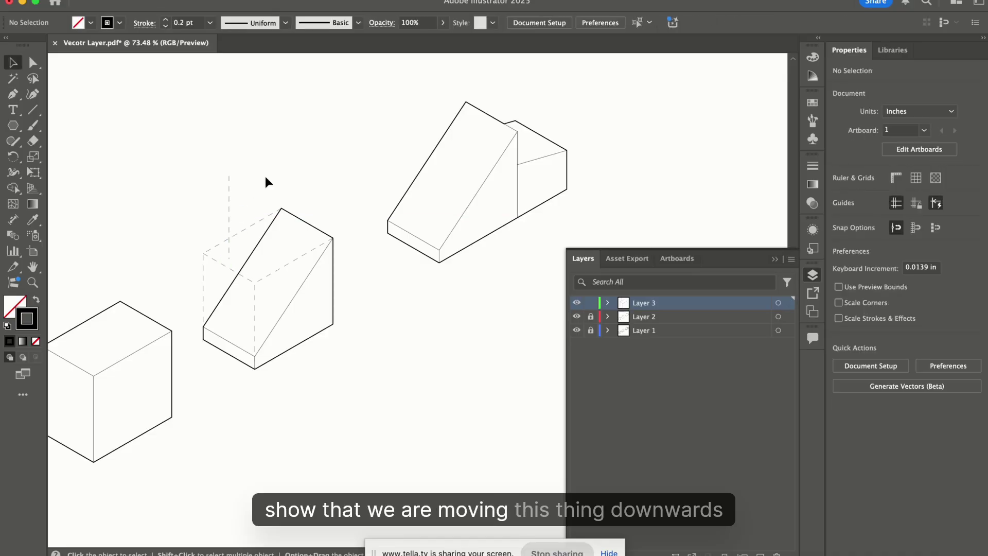
Turn off the dashes on the vertical line and set its stroke weight to 7 pt
{"action": "left_click", "coordinate": [230, 195]}
{"action": "left_click", "coordinate": [144, 23]}
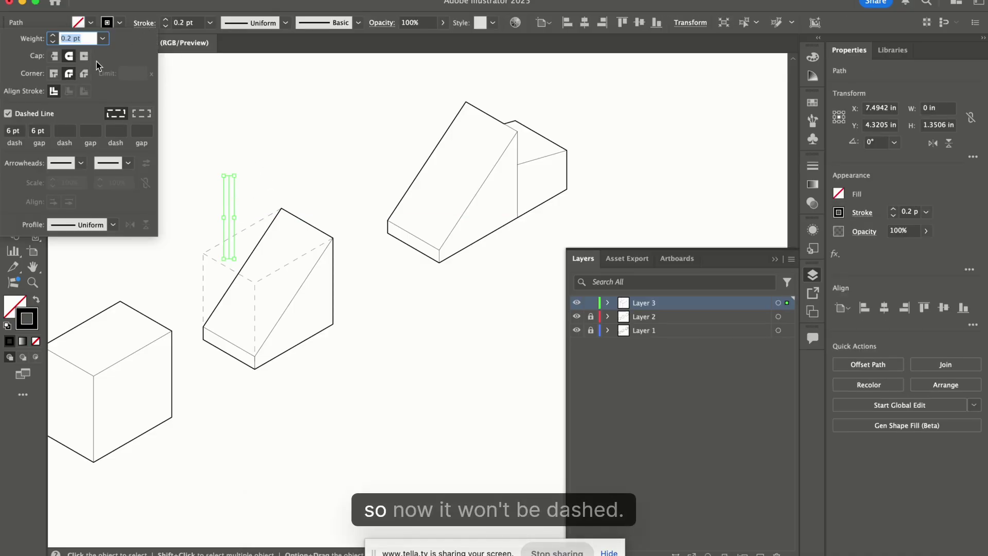
{"action": "left_click", "coordinate": [8, 114]}
{"action": "left_click", "coordinate": [209, 24]}
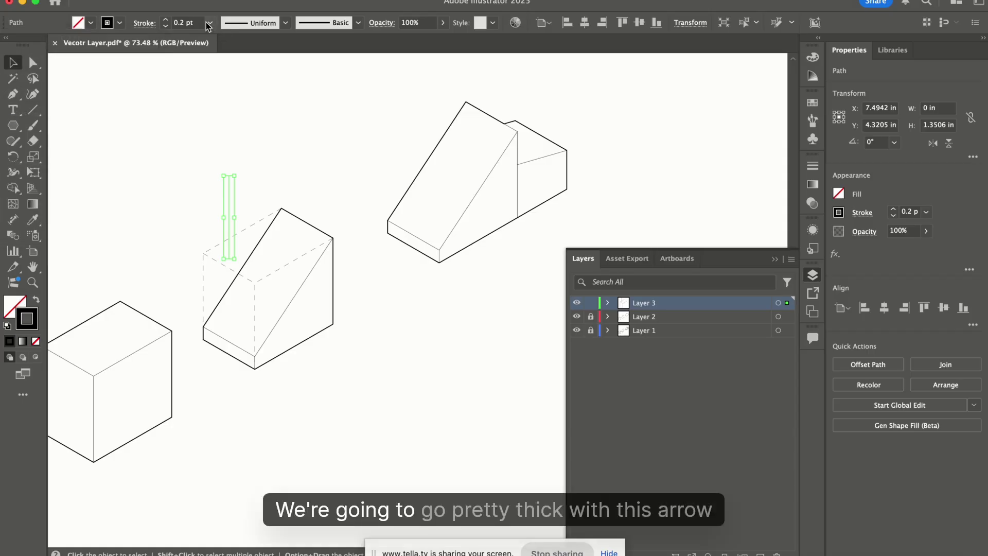
{"action": "left_click", "coordinate": [210, 23]}
{"action": "left_click", "coordinate": [229, 165]}
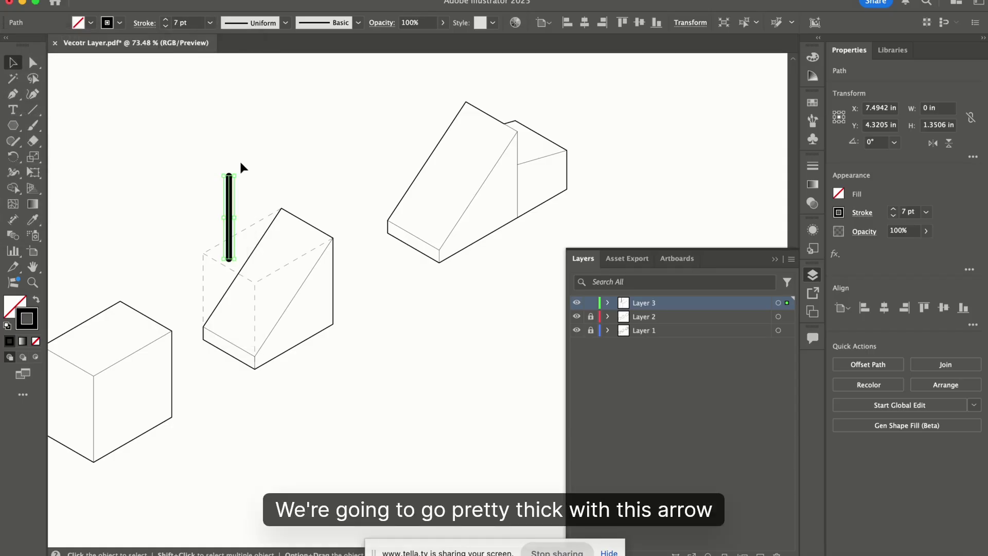
{"action": "left_click", "coordinate": [205, 180]}
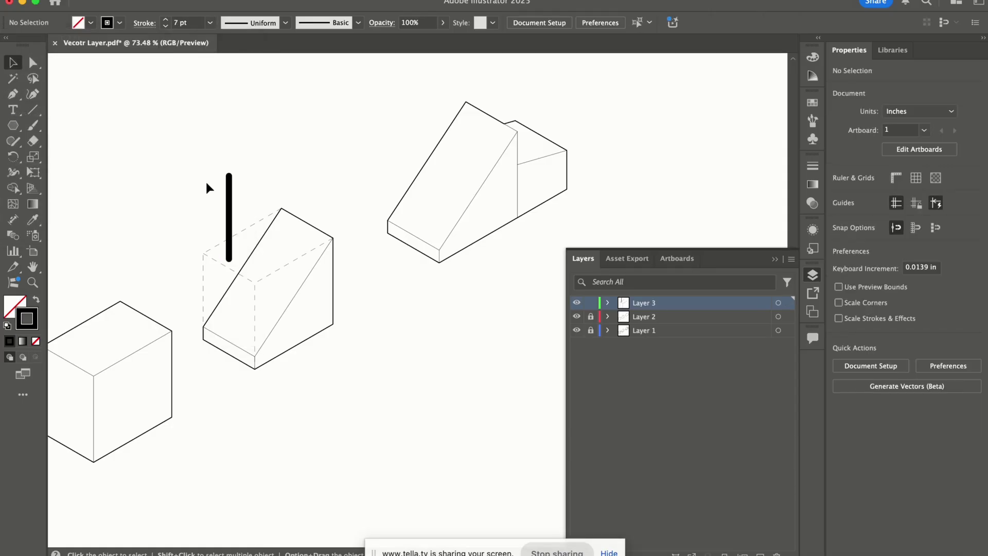
Change the thick vertical line's stroke color to orange, hex ffaa00
{"action": "left_click", "coordinate": [230, 202]}
{"action": "double_click", "coordinate": [34, 316]}
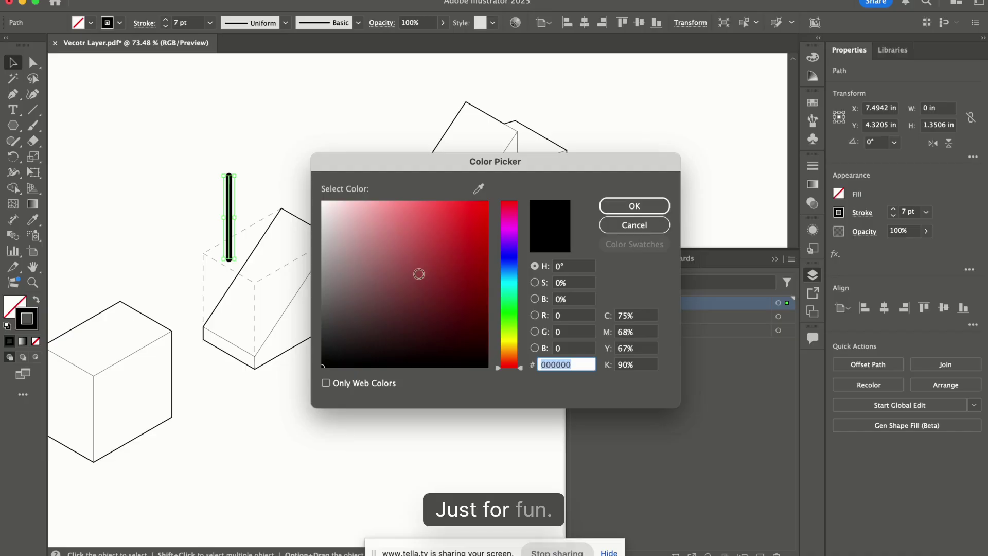
{"action": "type", "text": "ffaa00"}
{"action": "key", "text": "Return"}
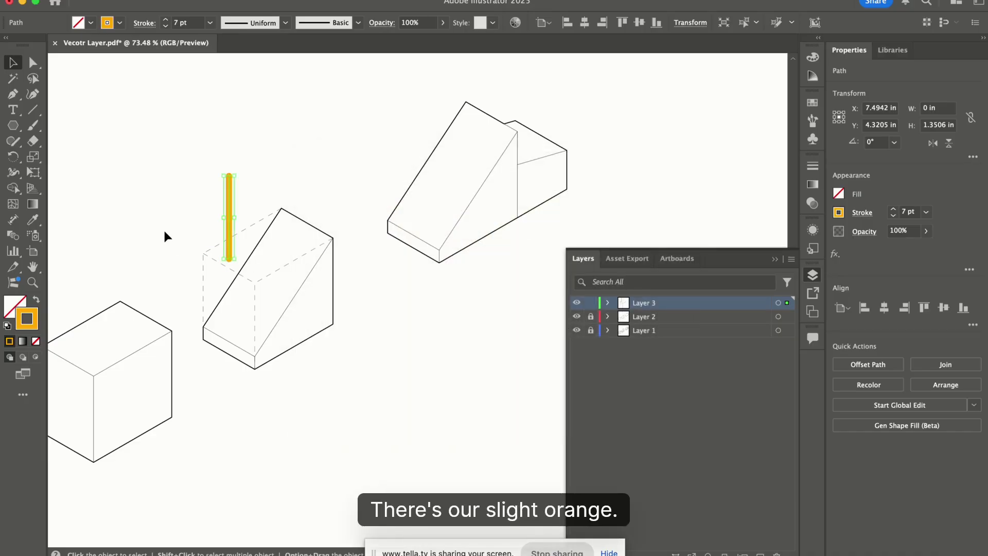
Try the Arrow 7 arrowhead on the lower end of the thick orange line, and undo it
{"action": "scroll", "coordinate": [208, 234], "scroll_direction": "up", "scroll_amount": 5}
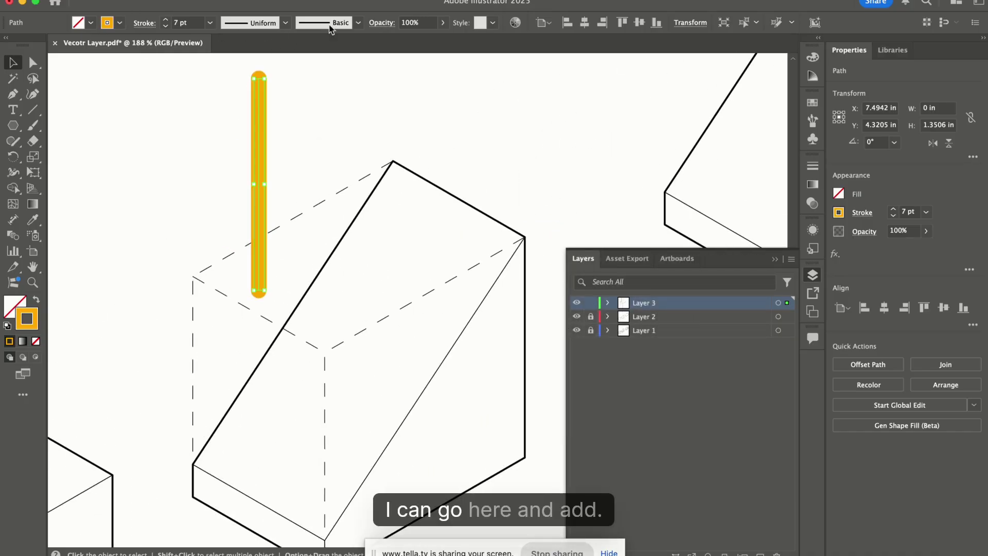
{"action": "left_click", "coordinate": [358, 23]}
{"action": "left_click", "coordinate": [137, 27]}
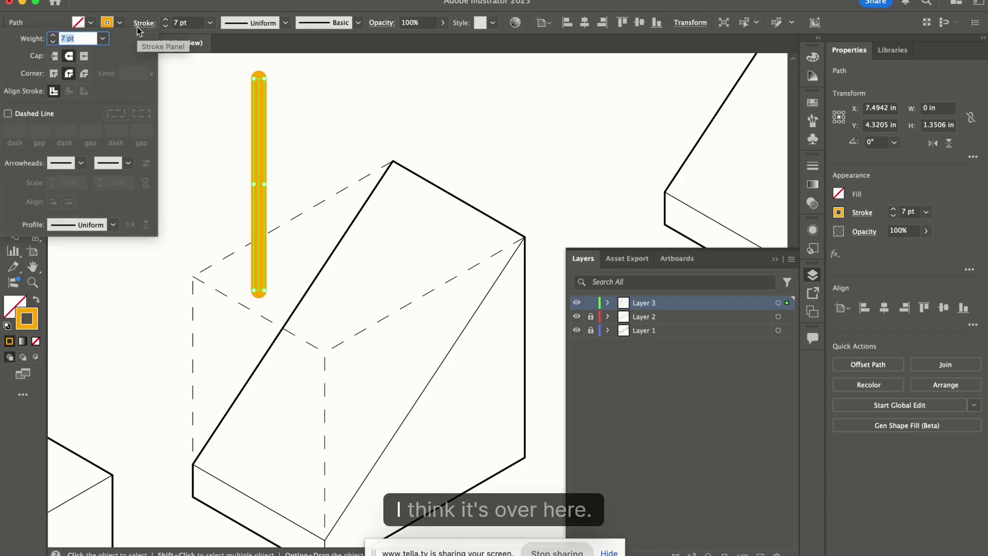
{"action": "left_click", "coordinate": [127, 165]}
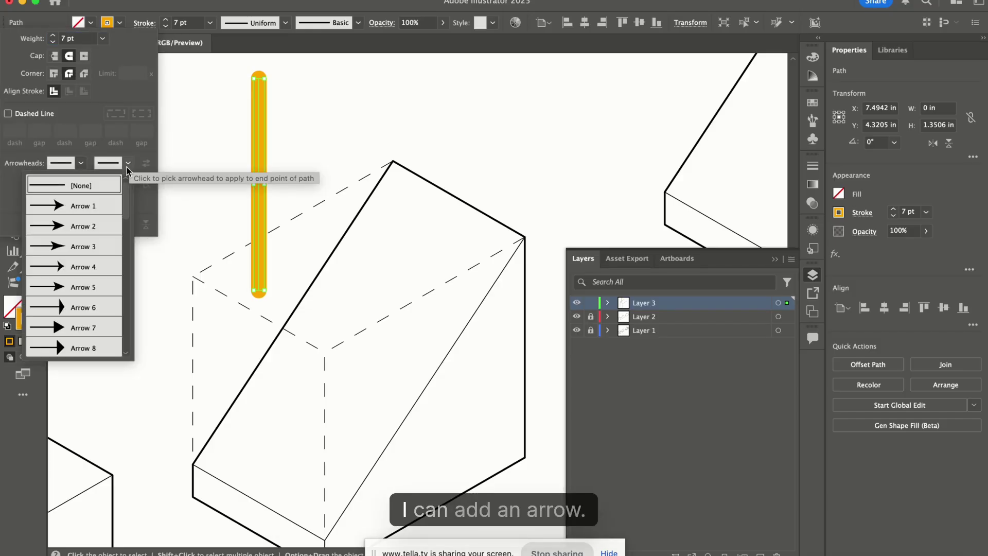
{"action": "left_click", "coordinate": [82, 328]}
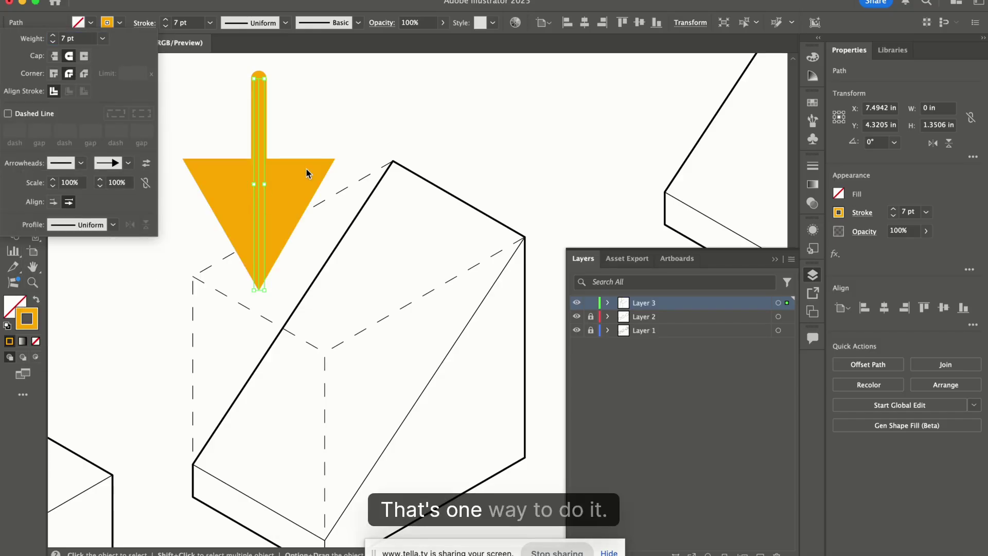
{"action": "left_click", "coordinate": [323, 137]}
{"action": "key", "text": "super+z"}
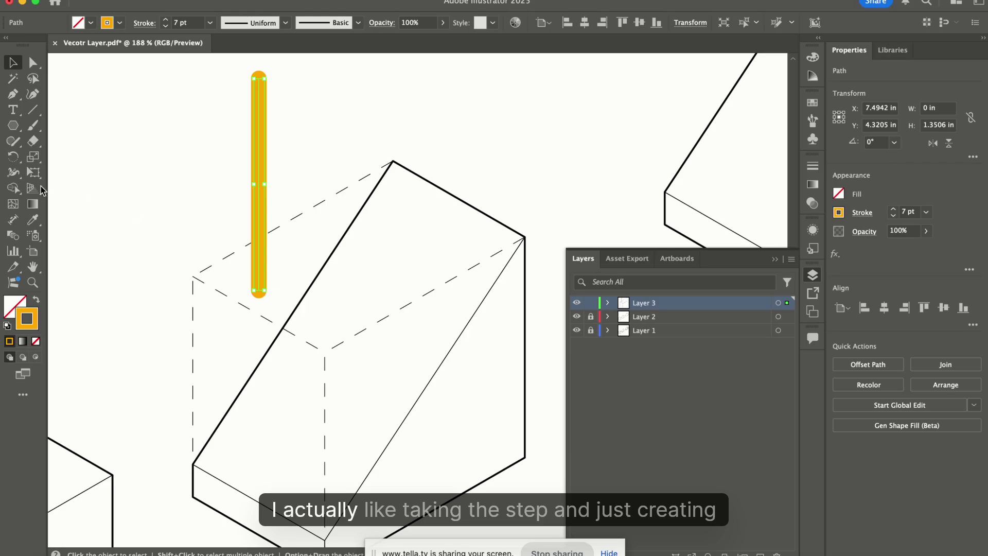
Draw a triangle about 0.45 in wide with the Polygon tool near the lower end of the orange line
{"action": "left_click", "coordinate": [15, 129]}
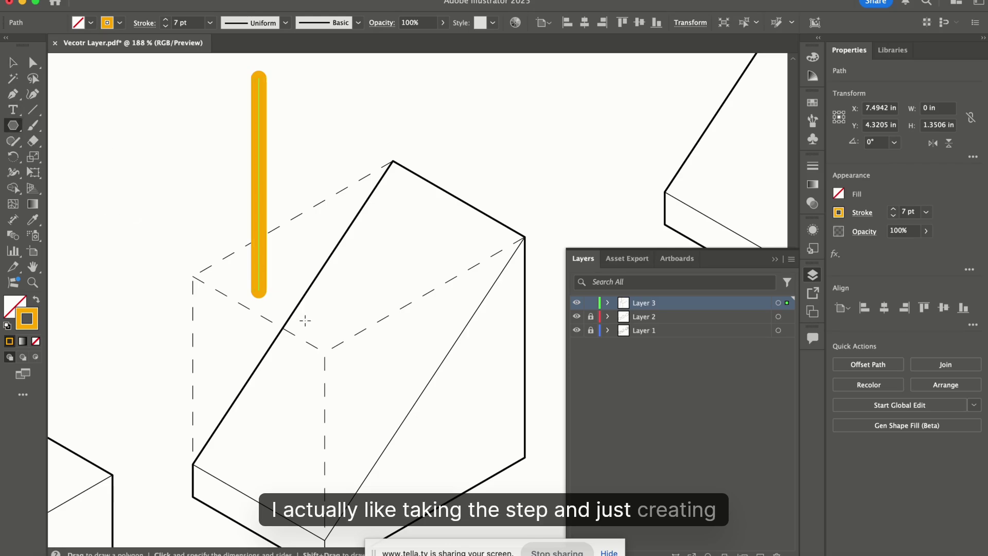
{"action": "left_click_drag", "start_coordinate": [223, 235], "coordinate": [252, 281]}
{"action": "key", "text": "super+z"}
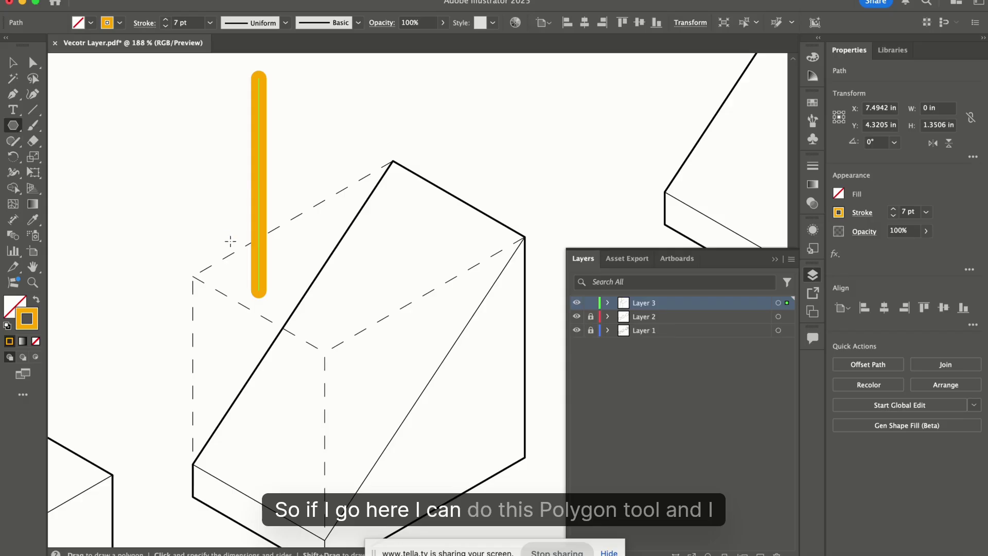
{"action": "mouse_move", "coordinate": [231, 241]}
{"action": "left_mouse_down"}
{"action": "mouse_move", "coordinate": [299, 299]}
{"action": "mouse_move", "coordinate": [268, 261]}
{"action": "left_mouse_up"}
{"action": "key", "text": "Up"}
{"action": "key", "text": "Up"}
{"action": "key", "text": "Up"}
{"action": "key", "text": "Down"}
{"action": "key", "text": "Down"}
{"action": "key", "text": "Down"}
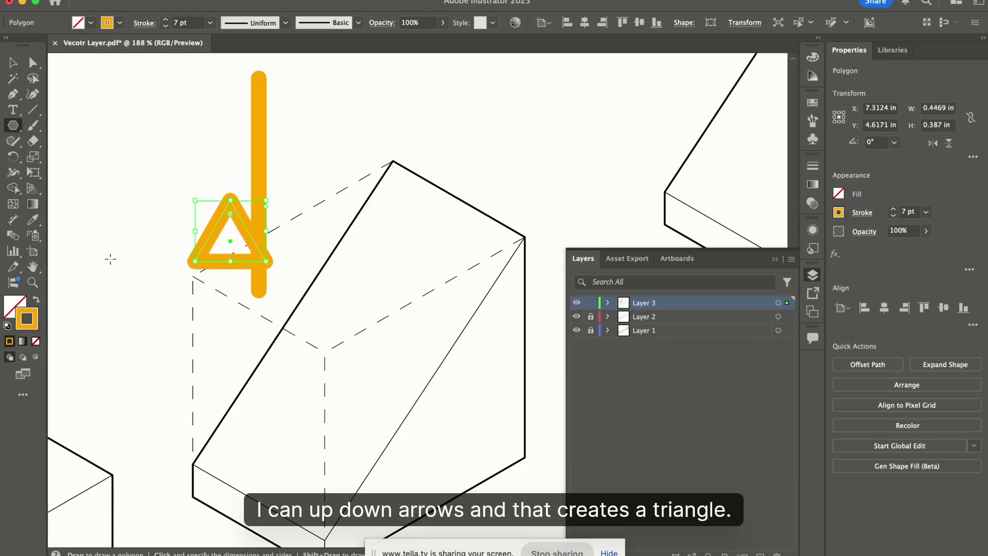
Swap the triangle's stroke for a solid orange fill and rotate it 180° to point down
{"action": "left_click", "coordinate": [35, 300]}
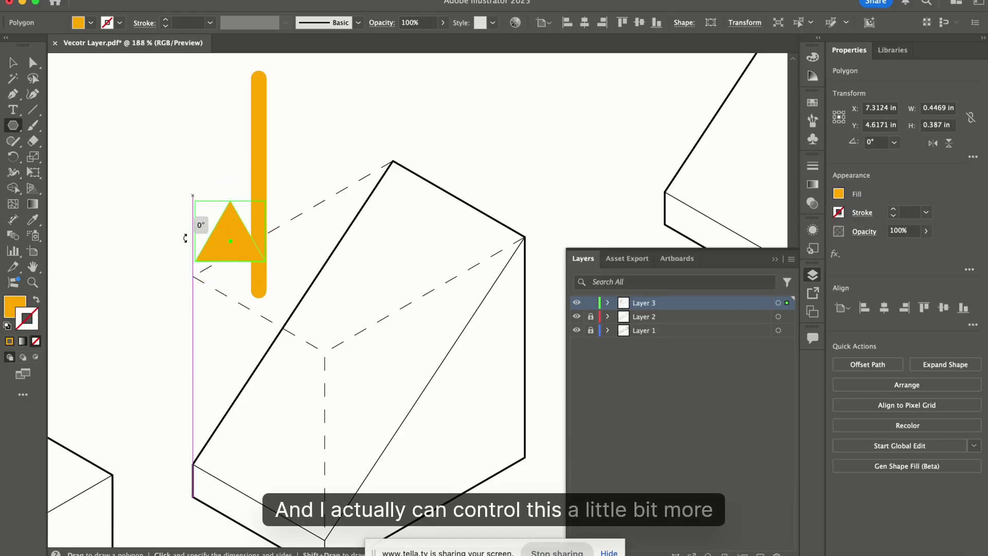
{"action": "left_click_drag", "start_coordinate": [185, 238], "coordinate": [278, 324]}
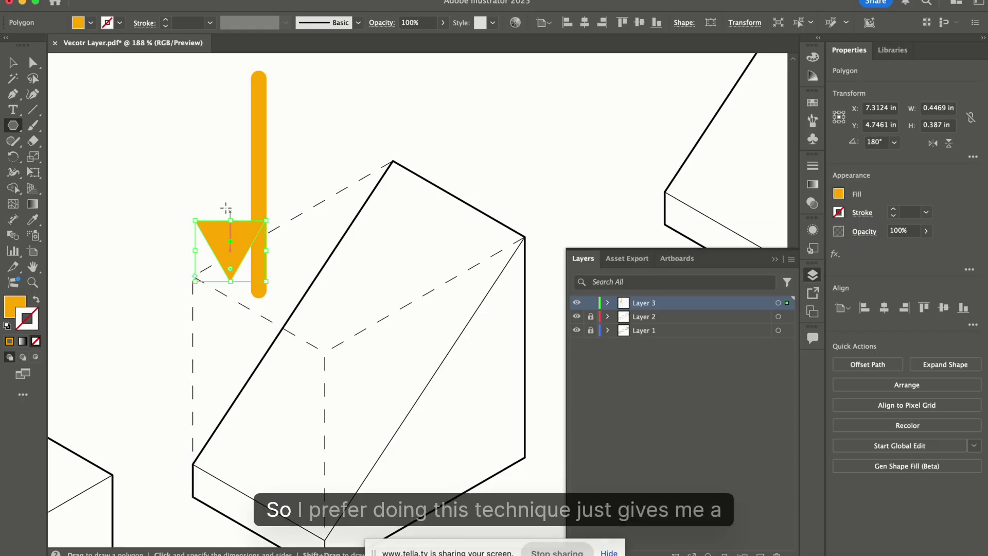
Move the triangle onto the lower end of the orange line and group both into one arrow
{"action": "key", "text": "v"}
{"action": "left_click_drag", "start_coordinate": [236, 237], "coordinate": [265, 275]}
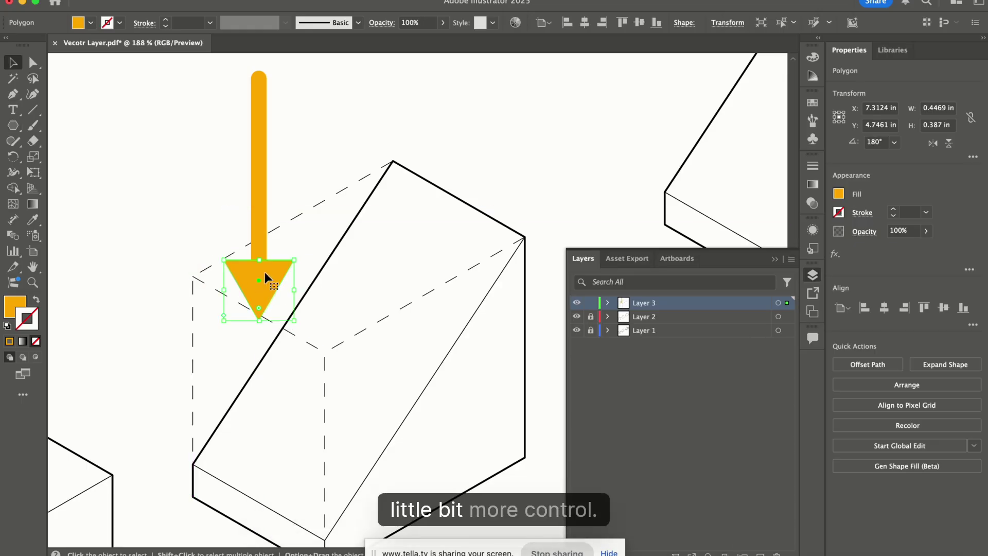
{"action": "left_click", "coordinate": [259, 157], "text": "shift"}
{"action": "key", "text": "super+g"}
{"action": "left_click", "coordinate": [317, 121]}
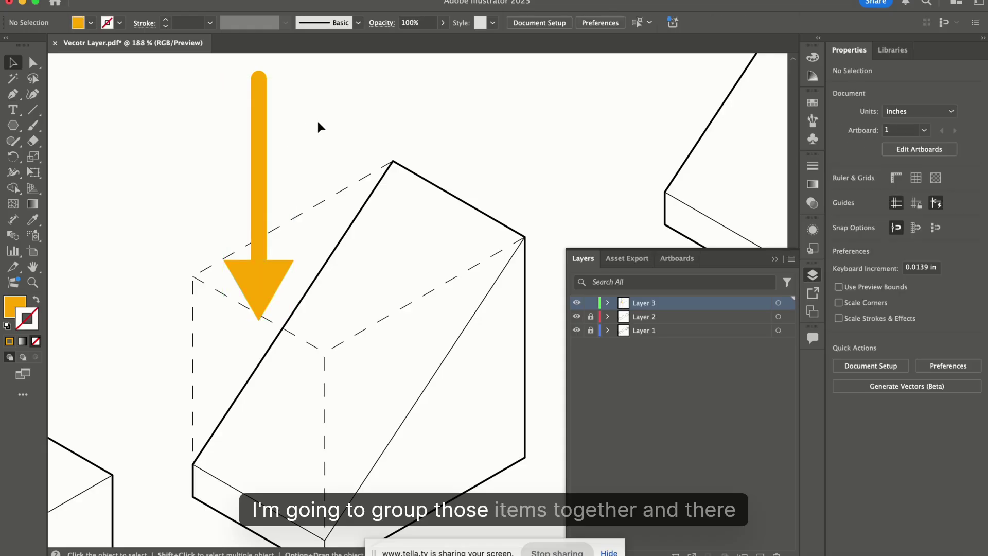
Create a new layer on top of the layer stack and lock Layer 3
{"action": "scroll", "coordinate": [320, 118], "scroll_direction": "down", "scroll_amount": 2}
{"action": "scroll", "coordinate": [320, 119], "scroll_direction": "down", "scroll_amount": 3}
{"action": "scroll", "coordinate": [227, 228], "scroll_direction": "up", "scroll_amount": 1}
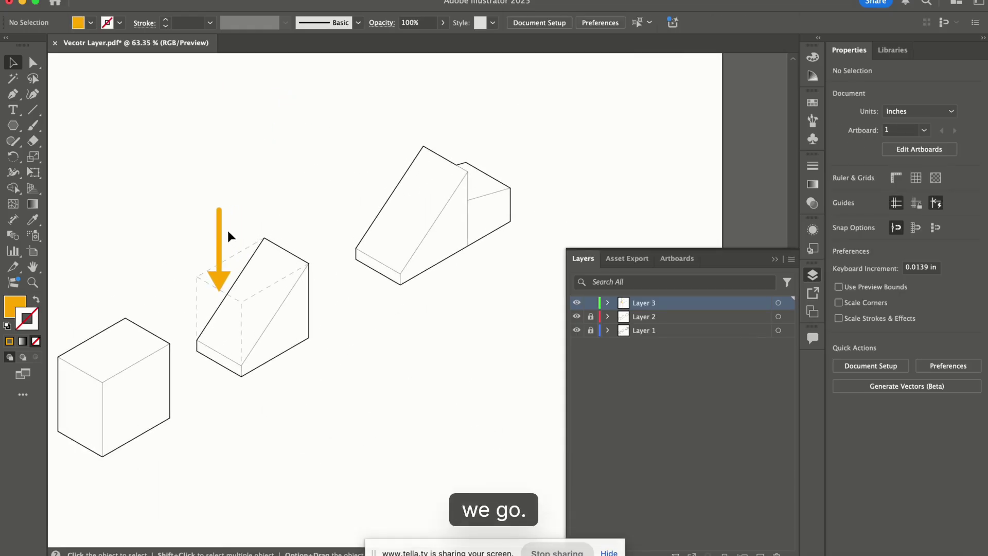
{"action": "scroll", "coordinate": [468, 186], "scroll_direction": "up", "scroll_amount": 3}
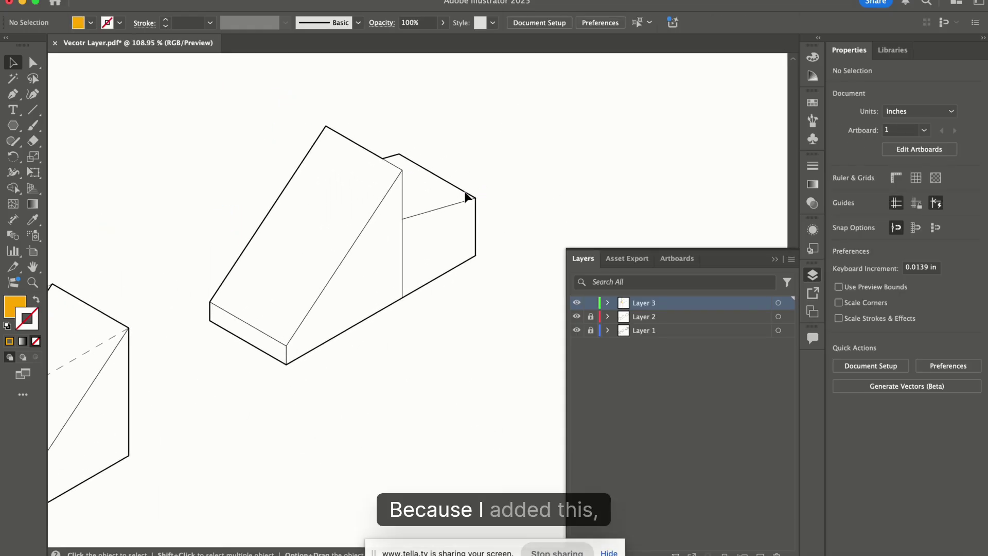
{"action": "scroll", "coordinate": [414, 230], "scroll_direction": "up", "scroll_amount": 3}
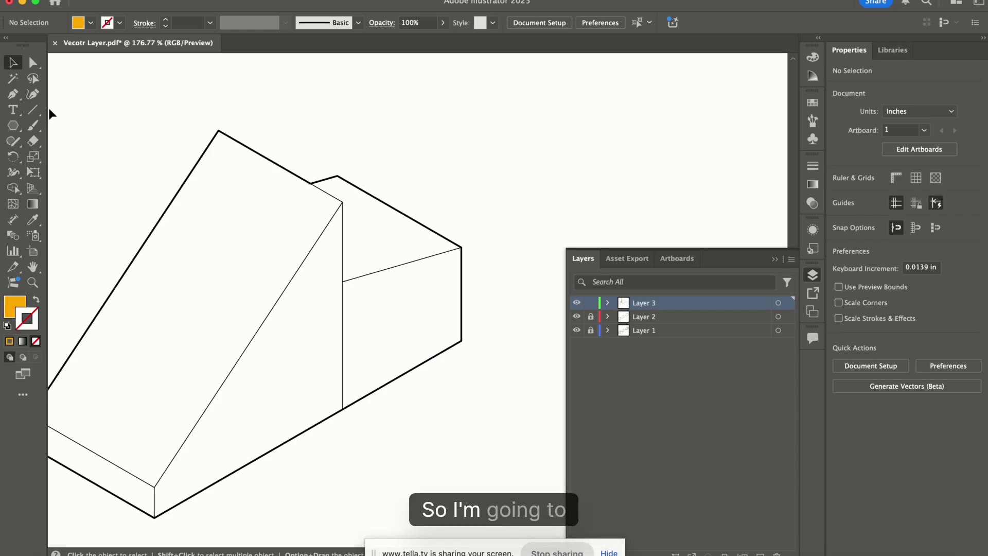
{"action": "left_click", "coordinate": [759, 554]}
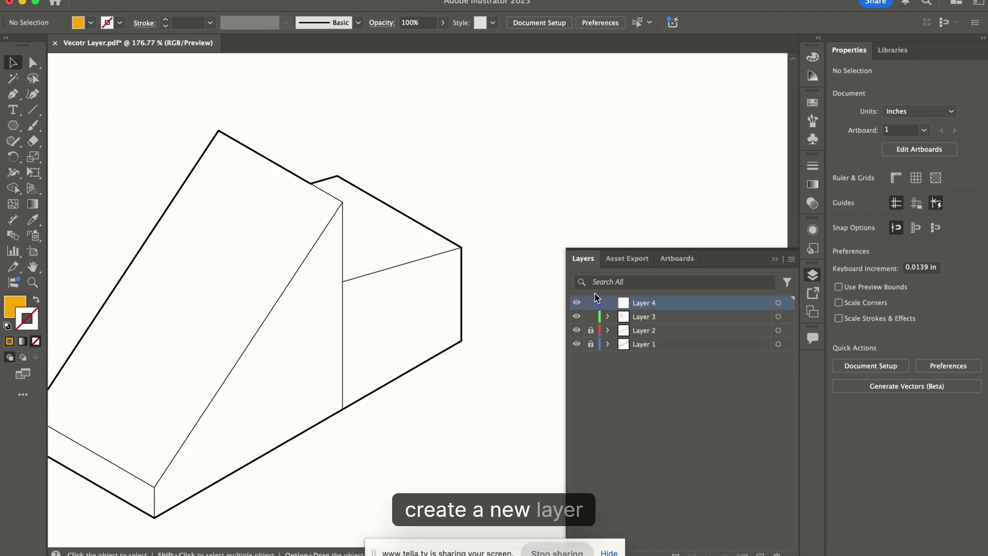
{"action": "left_click", "coordinate": [591, 329]}
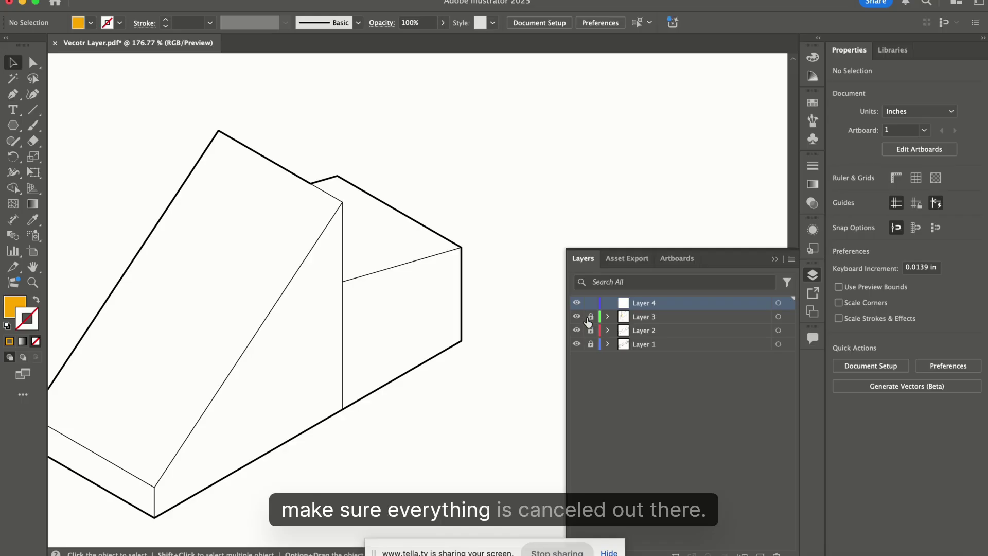
Start a Pen path on the new layer along the rear extension's four outer corners of the third massing
{"action": "left_click", "coordinate": [13, 94]}
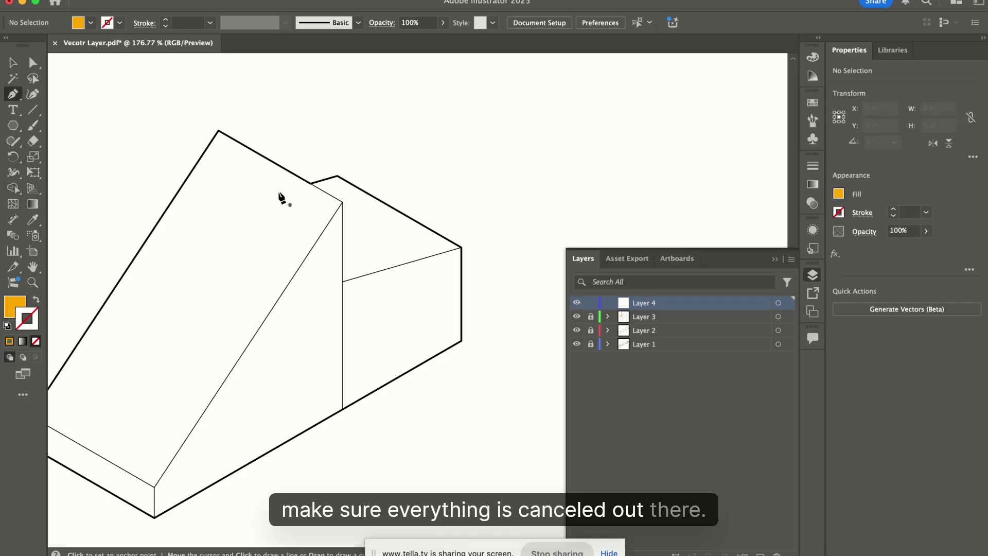
{"action": "left_click", "coordinate": [311, 183]}
{"action": "left_click", "coordinate": [337, 176]}
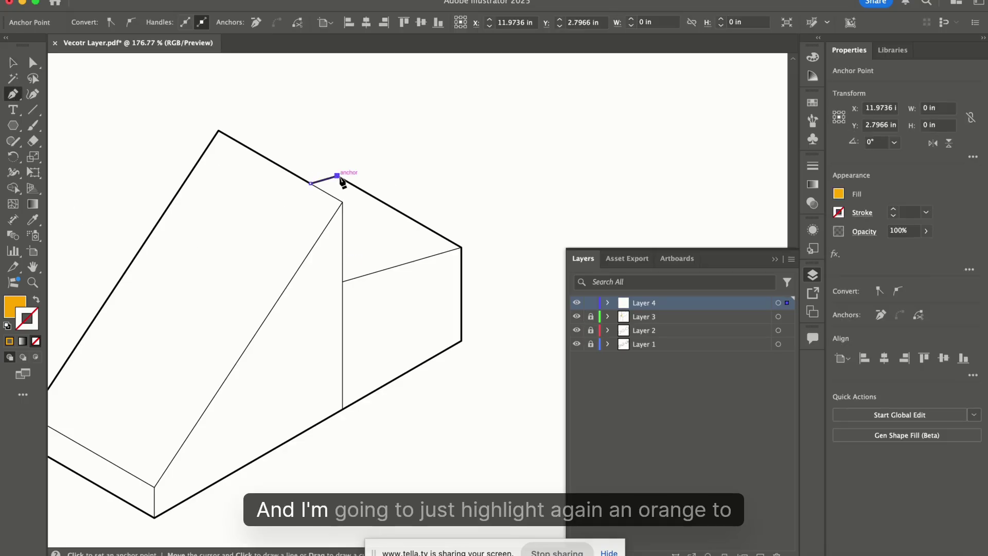
{"action": "left_click", "coordinate": [461, 248]}
{"action": "left_click", "coordinate": [462, 340]}
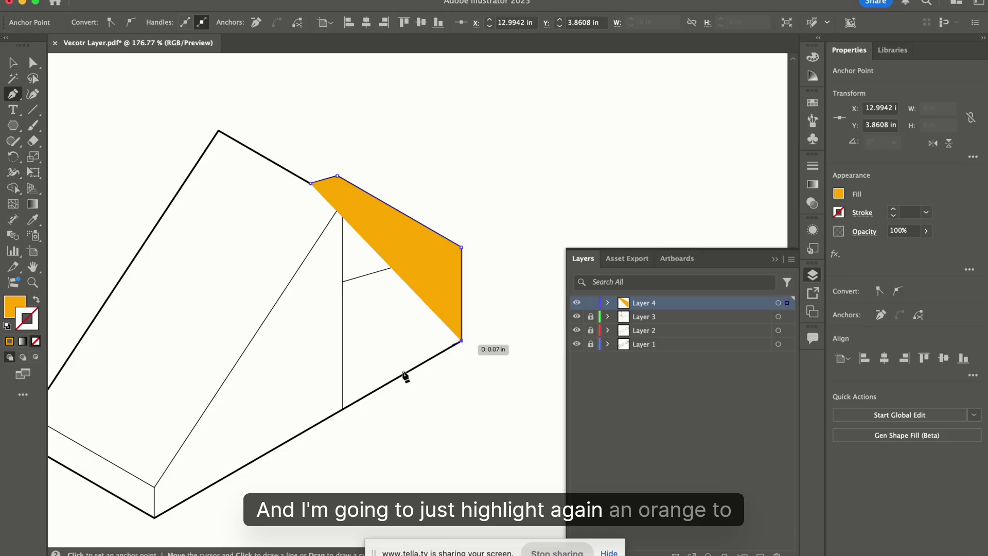
Try to complete the filled outline along the wedge's vertical edge, and undo the last three points
{"action": "left_click", "coordinate": [342, 409]}
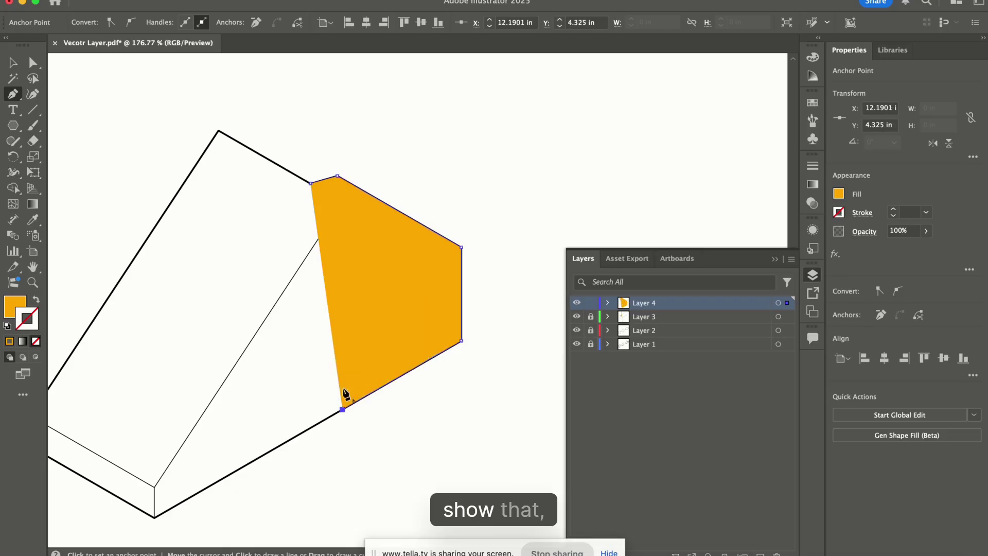
{"action": "left_click", "coordinate": [345, 281]}
{"action": "left_click", "coordinate": [311, 184]}
{"action": "key", "text": "super+z"}
{"action": "key", "text": "super+z"}
{"action": "key", "text": "super+z"}
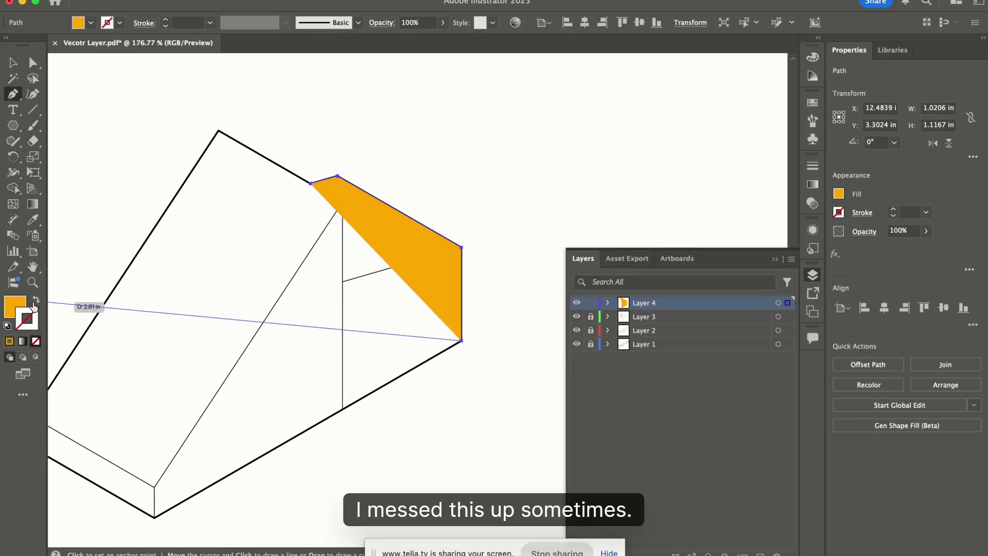
Swap the path's orange fill to the stroke, and close the outline along the extension's bottom edge and the wedge's rear edges
{"action": "left_click", "coordinate": [36, 299]}
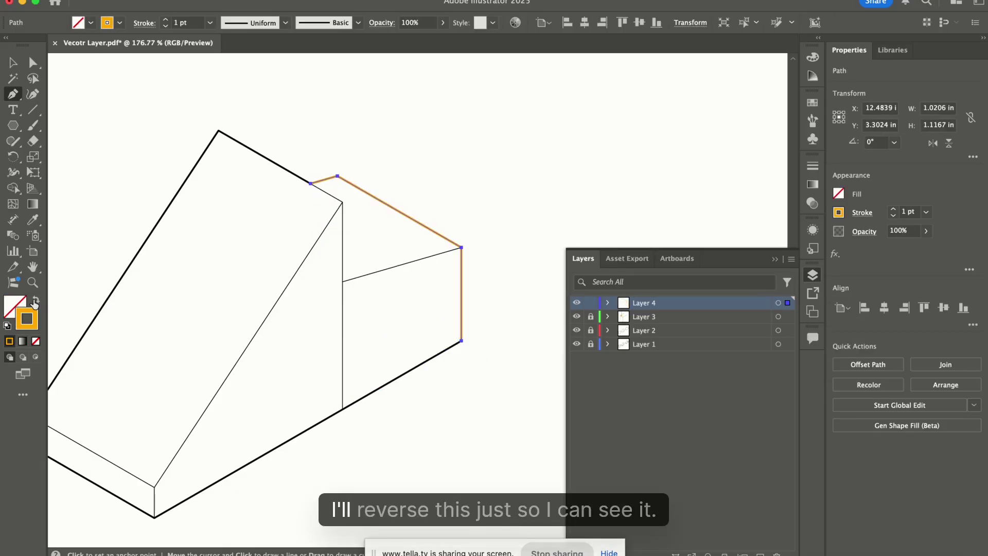
{"action": "left_click", "coordinate": [343, 410]}
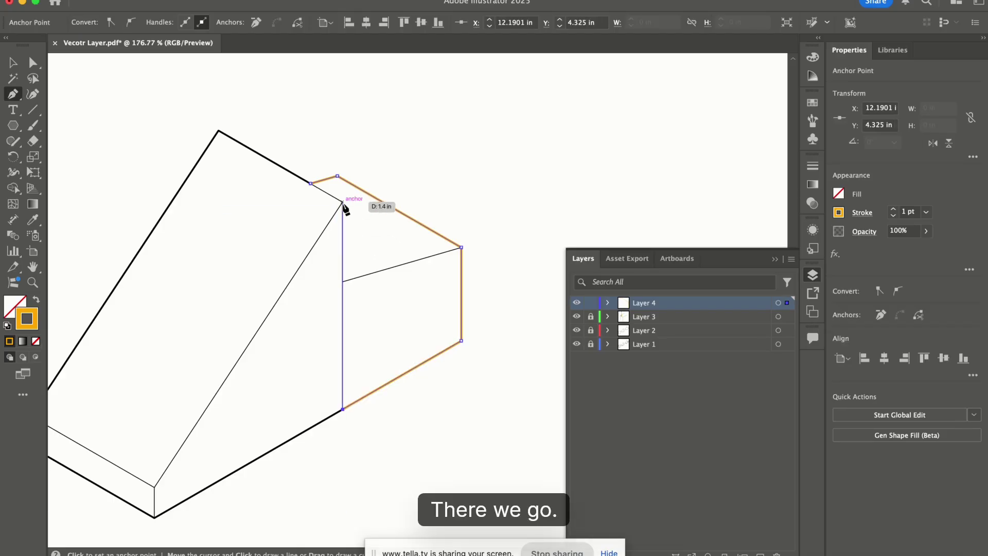
{"action": "left_click", "coordinate": [343, 203]}
{"action": "left_click", "coordinate": [310, 183]}
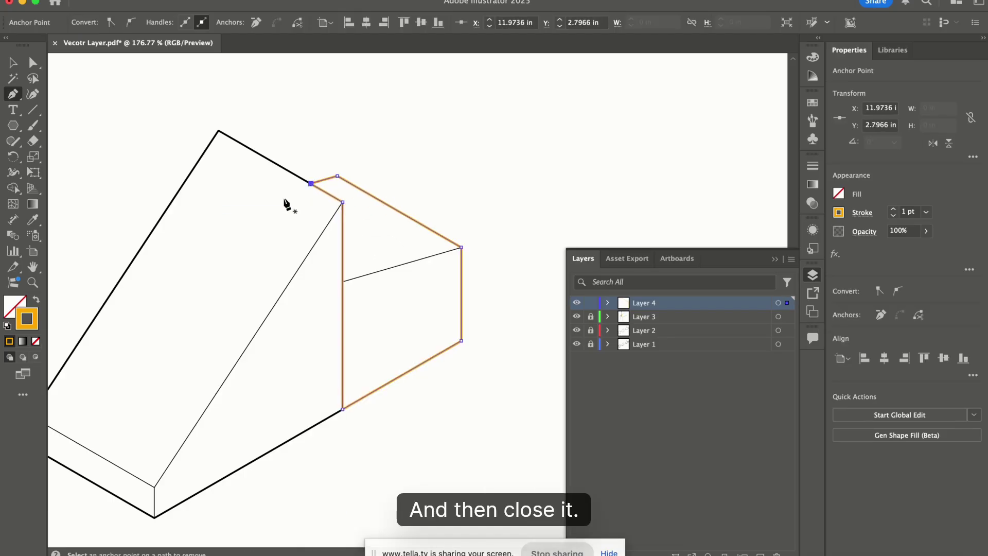
Fill the closed extension outline with orange and leave it without a stroke
{"action": "left_click", "coordinate": [36, 299]}
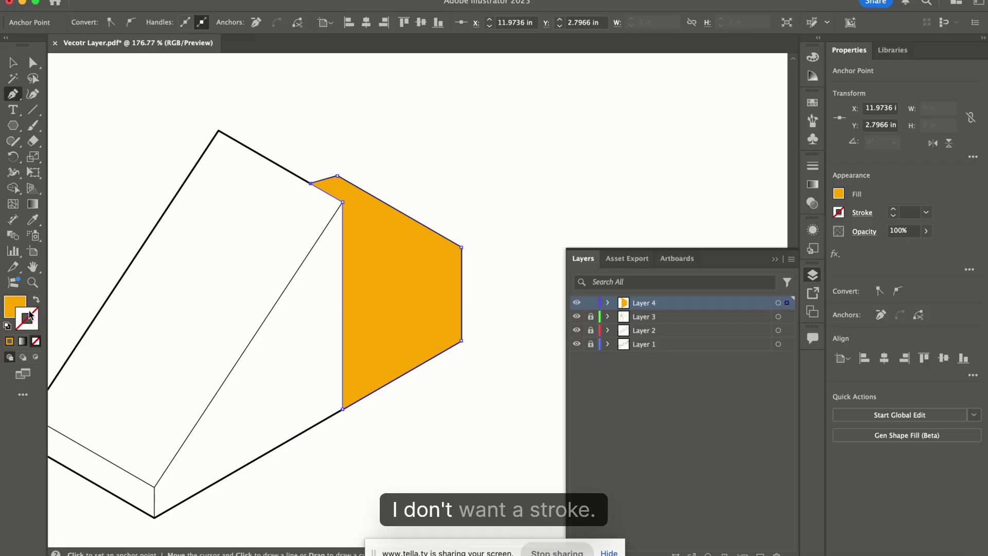
{"action": "key", "text": "v"}
{"action": "left_click", "coordinate": [513, 195]}
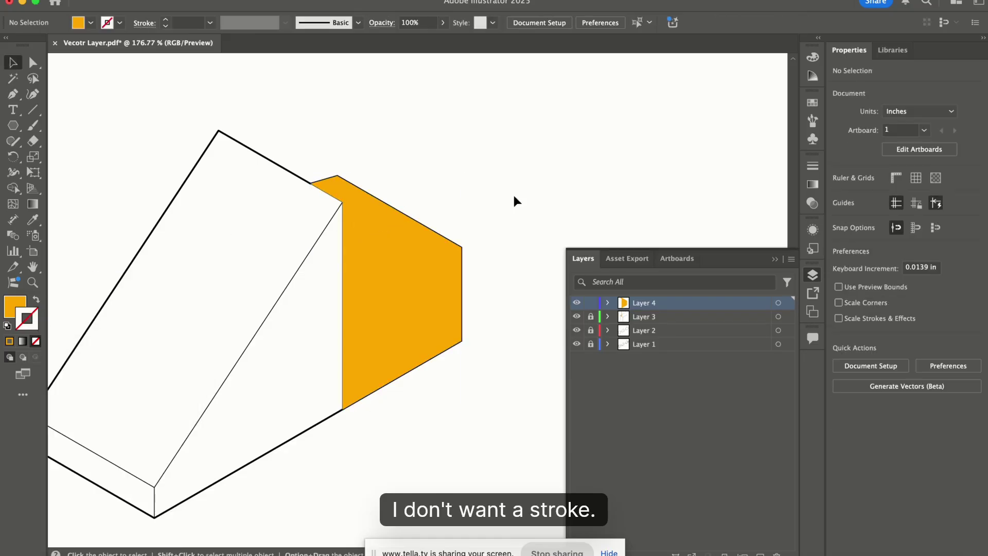
Lower the opacity of the orange extension shape to 32%
{"action": "scroll", "coordinate": [511, 236], "scroll_direction": "down", "scroll_amount": 3}
{"action": "left_click", "coordinate": [444, 261]}
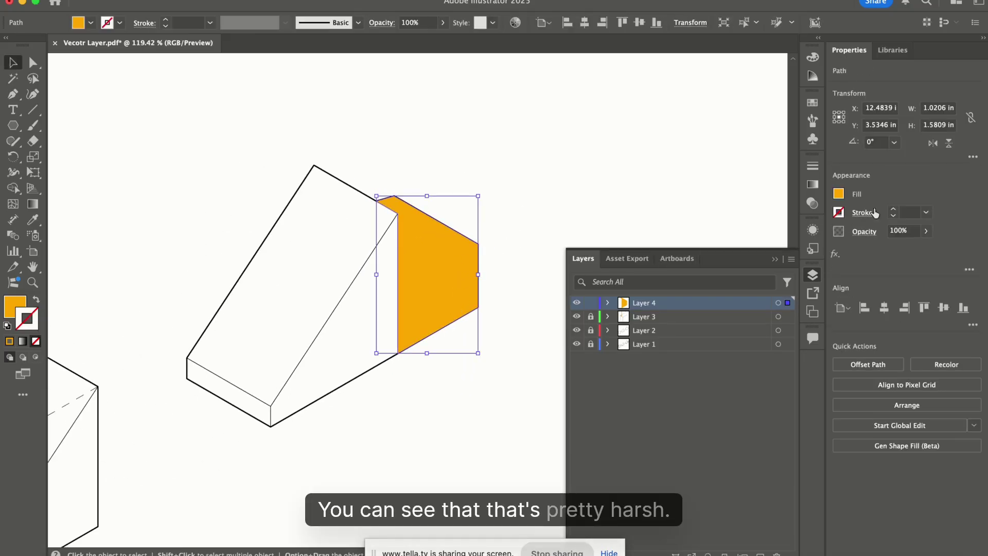
{"action": "left_click_drag", "start_coordinate": [923, 247], "coordinate": [892, 247]}
{"action": "left_click", "coordinate": [562, 178]}
{"action": "scroll", "coordinate": [563, 178], "scroll_direction": "down", "scroll_amount": 5}
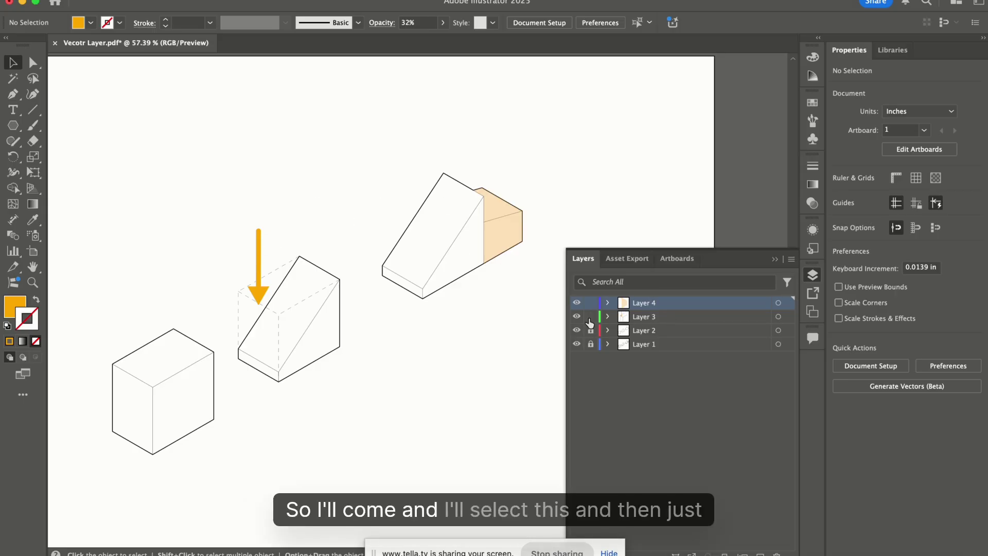
Unlock Layer 3, reduce the grouped orange arrow's opacity to 70%, and collapse the layer list
{"action": "left_click", "coordinate": [925, 230]}
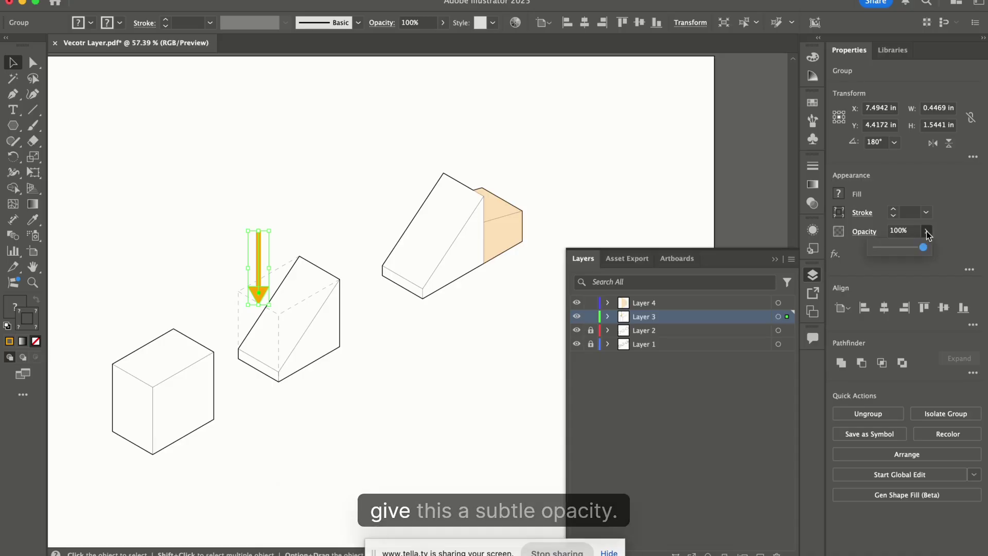
{"action": "left_click_drag", "start_coordinate": [925, 248], "coordinate": [910, 250]}
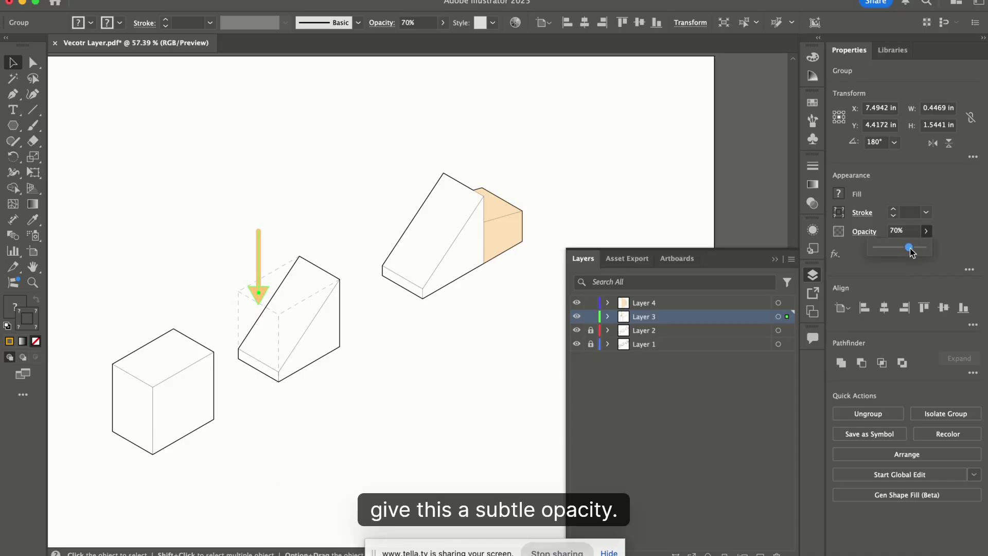
{"action": "left_click", "coordinate": [378, 255]}
{"action": "scroll", "coordinate": [377, 255], "scroll_direction": "up", "scroll_amount": 2}
{"action": "left_click", "coordinate": [773, 260]}
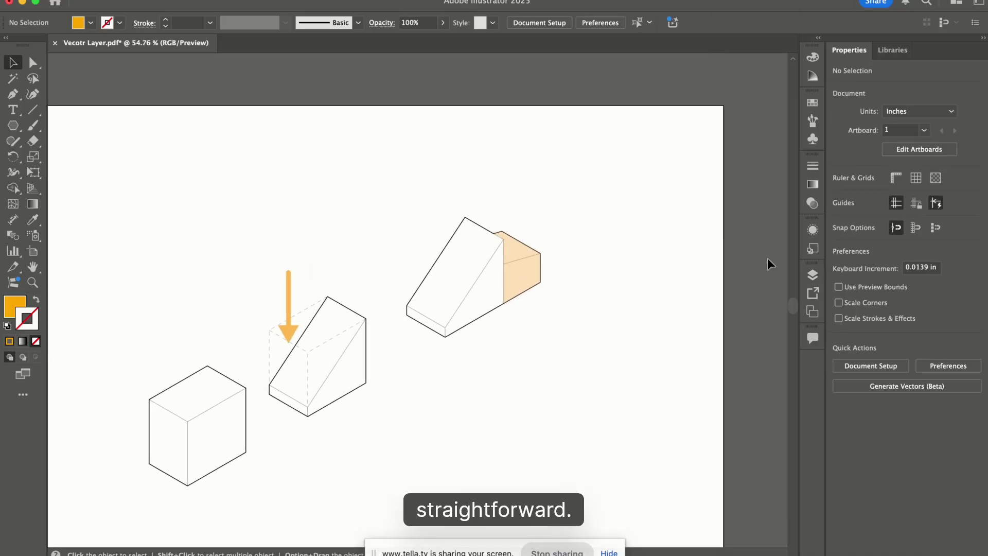
Save the vector linework file and switch to Photoshop to check the updated diagram in rasters.pdf
{"action": "scroll", "coordinate": [430, 298], "scroll_direction": "down", "scroll_amount": 5}
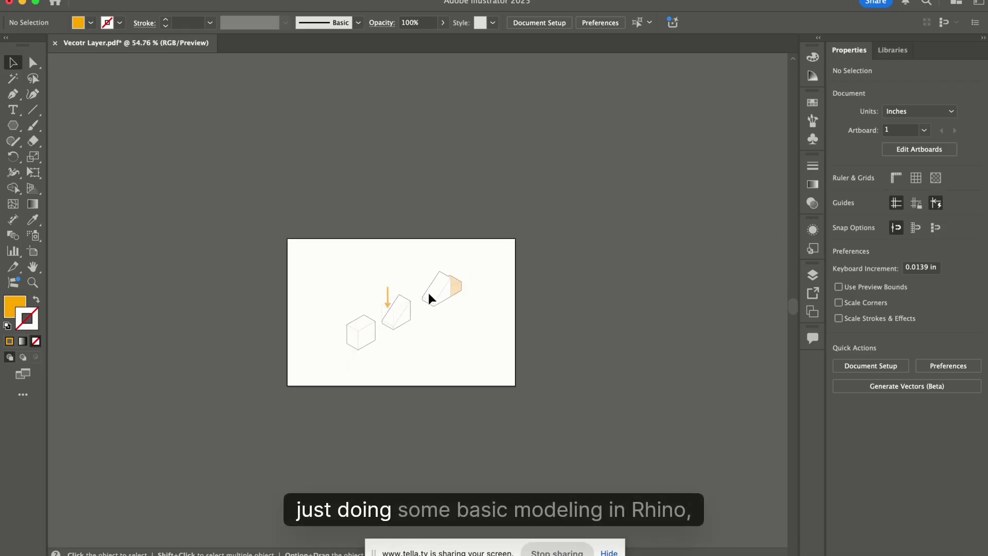
{"action": "scroll", "coordinate": [401, 308], "scroll_direction": "up", "scroll_amount": 3}
{"action": "scroll", "coordinate": [411, 275], "scroll_direction": "up", "scroll_amount": 3}
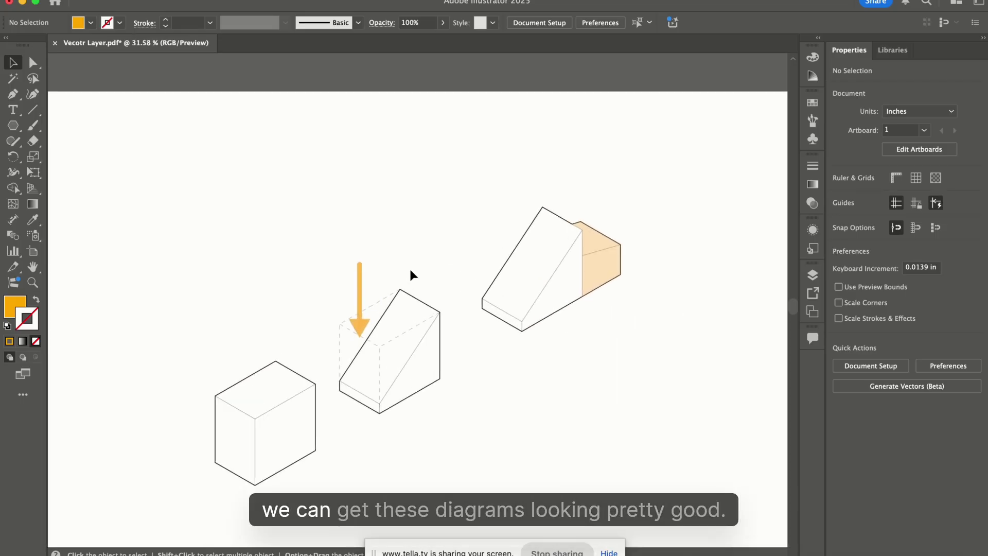
{"action": "left_click", "coordinate": [93, 0]}
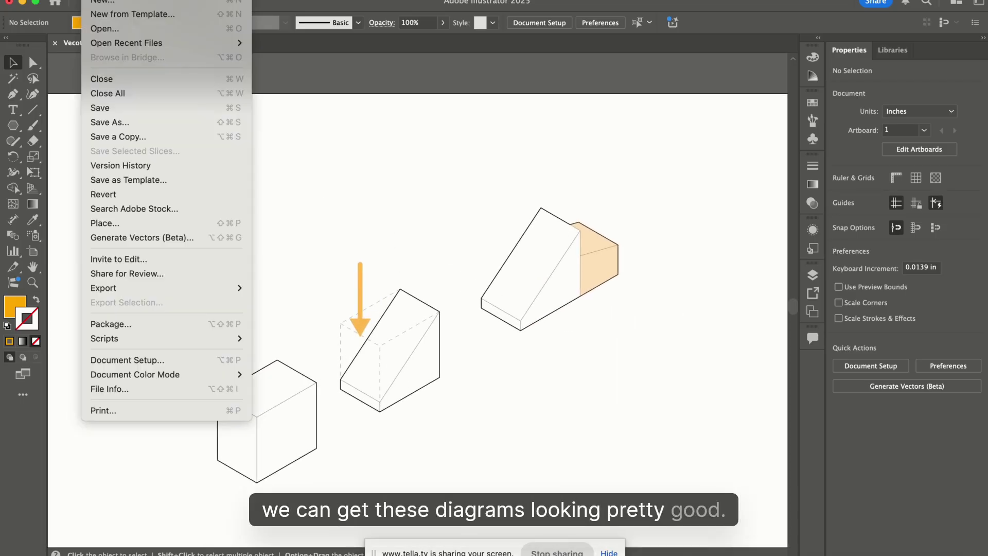
{"action": "left_click", "coordinate": [133, 108]}
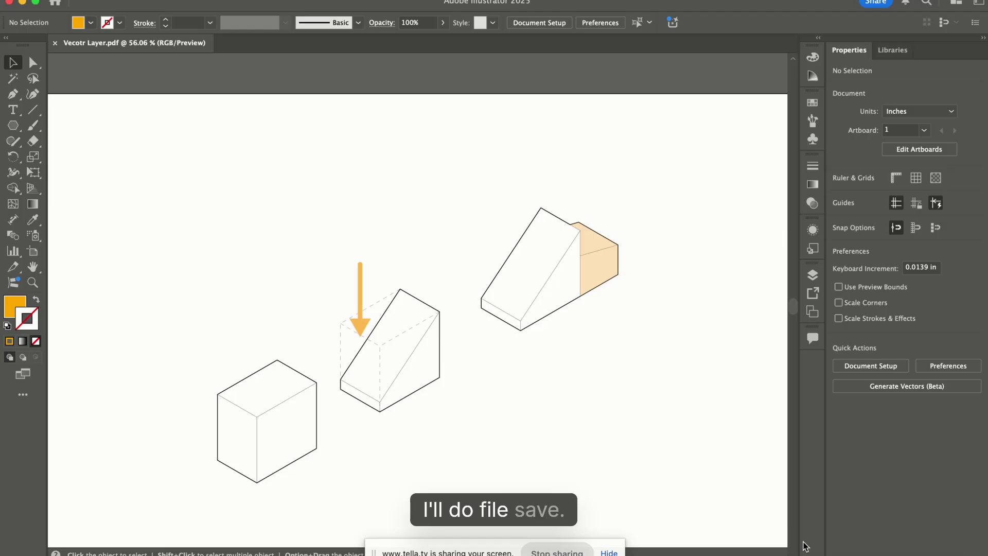
{"action": "key", "text": "super+Tab"}
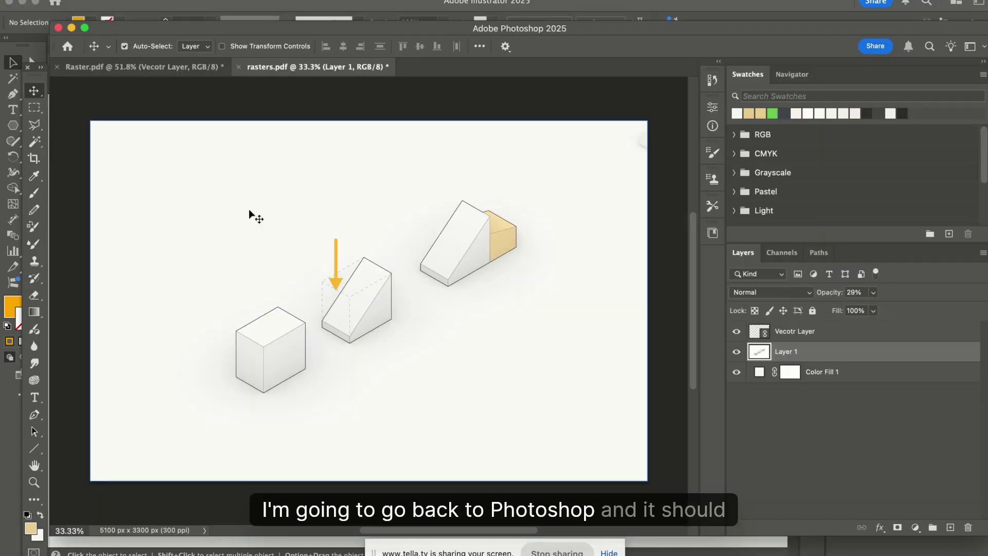
{"action": "scroll", "coordinate": [377, 263], "scroll_direction": "up", "scroll_amount": 5}
{"action": "scroll", "coordinate": [377, 264], "scroll_direction": "down", "scroll_amount": 4}
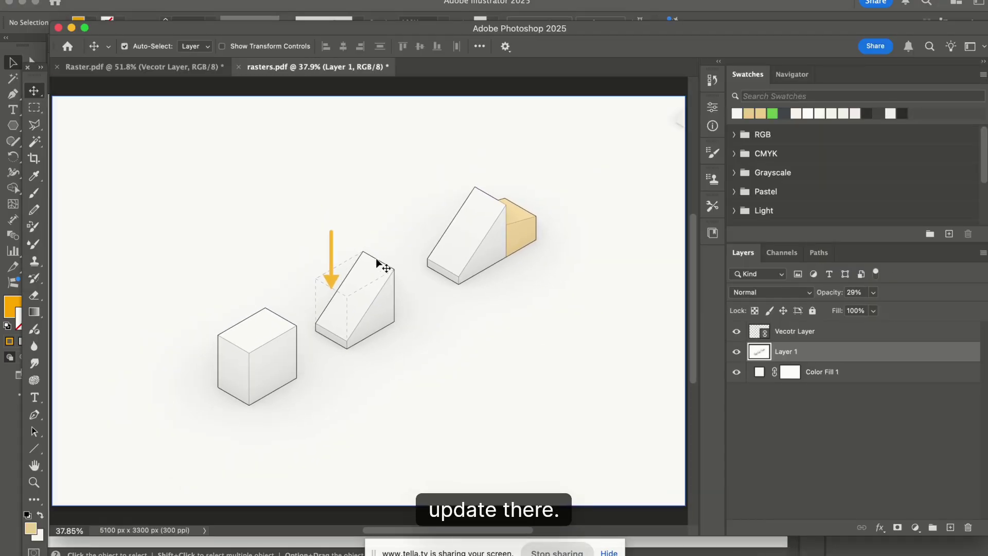
Duplicate Layer 1 within rasters.pdf and confirm the light orange eace91 as the foreground color
{"action": "right_click", "coordinate": [813, 356]}
{"action": "left_click", "coordinate": [868, 238]}
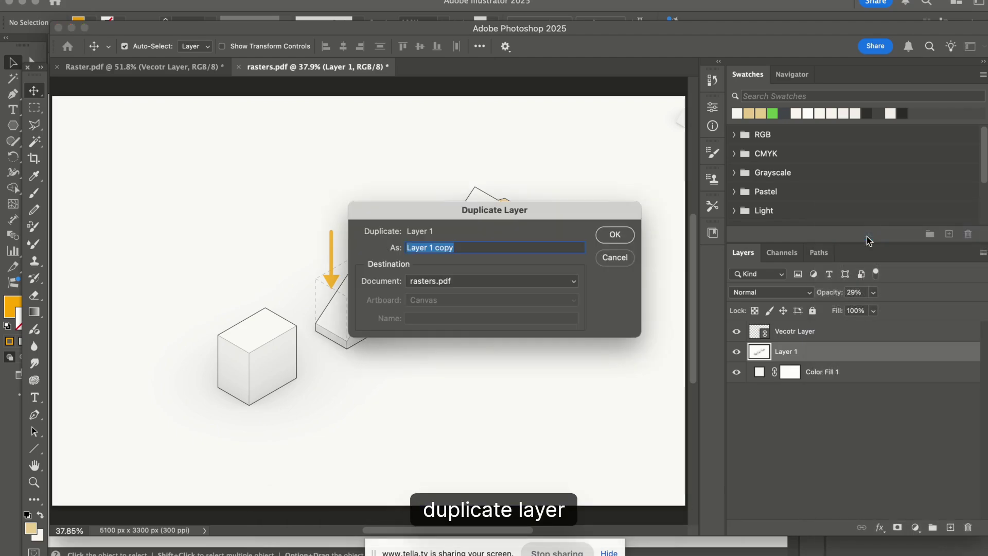
{"action": "left_click", "coordinate": [610, 235]}
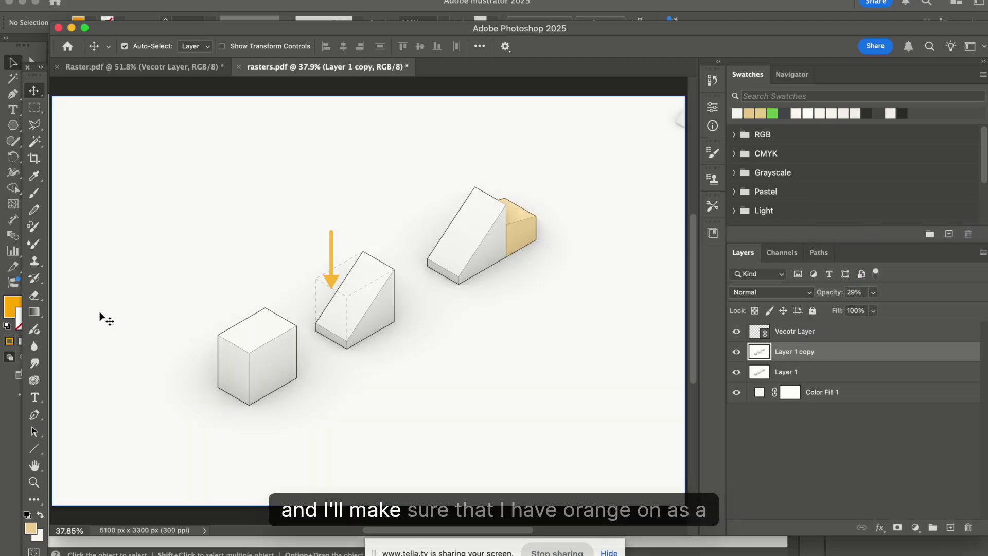
{"action": "left_click", "coordinate": [30, 533]}
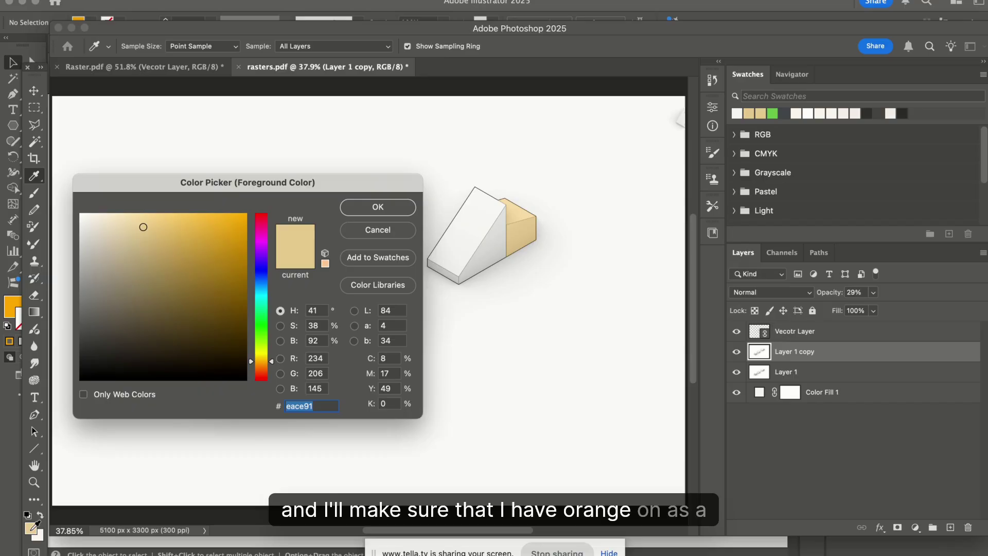
{"action": "left_click", "coordinate": [387, 203]}
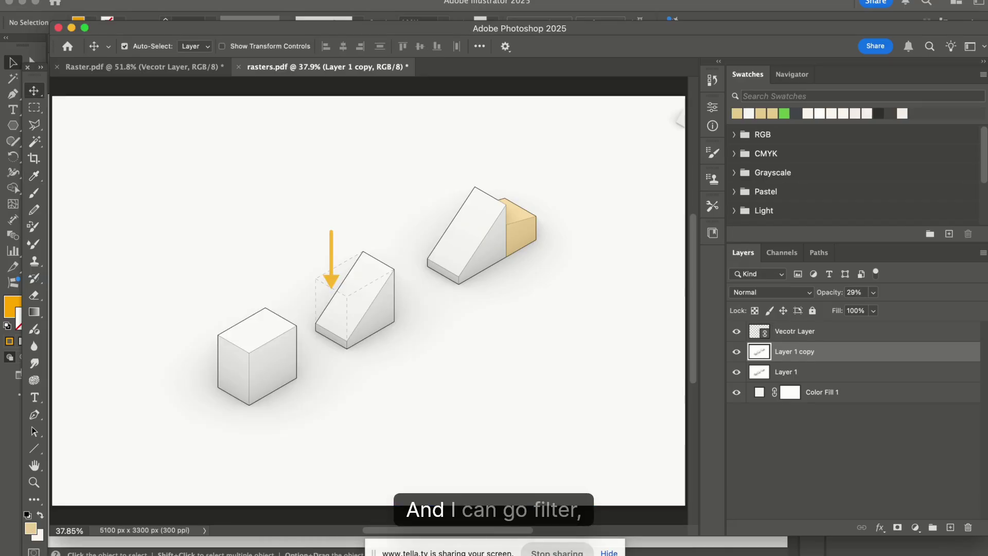
Apply the Graphic Pen filter to Layer 1 copy with stroke length 2, light/dark balance 6 and right diagonal direction
{"action": "left_click", "coordinate": [331, 0]}
{"action": "left_click", "coordinate": [357, 53]}
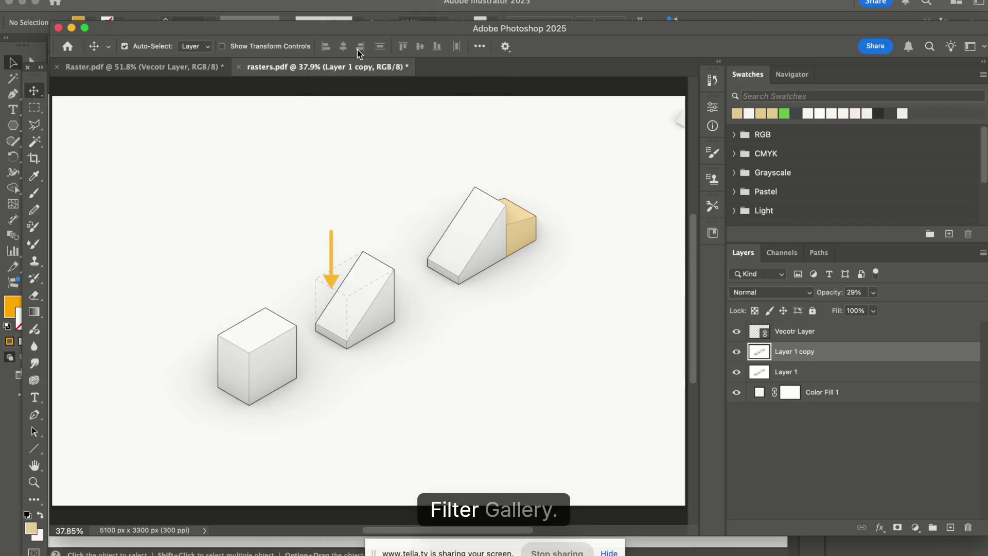
{"action": "left_click", "coordinate": [775, 136]}
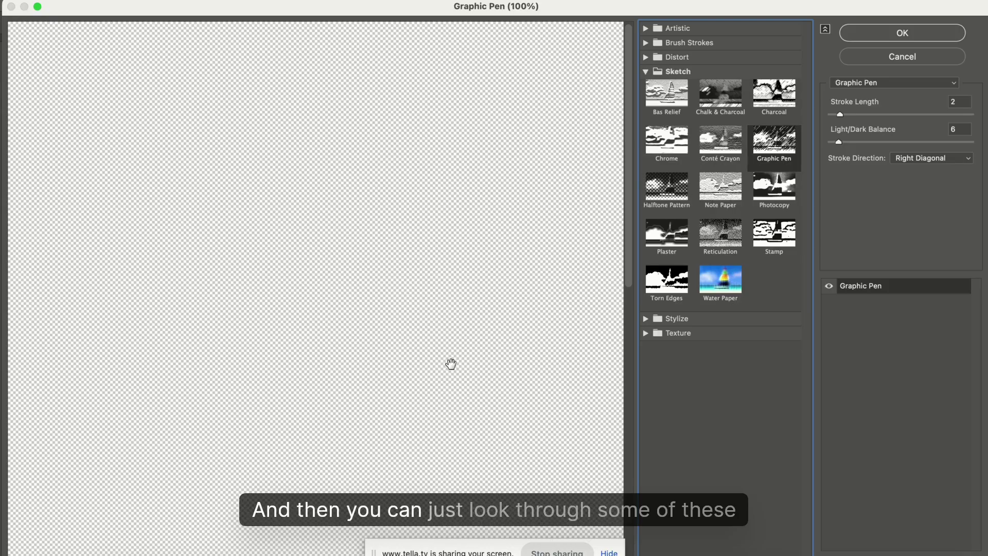
{"action": "left_click_drag", "start_coordinate": [450, 364], "coordinate": [344, 262]}
{"action": "left_click_drag", "start_coordinate": [492, 329], "coordinate": [302, 167]}
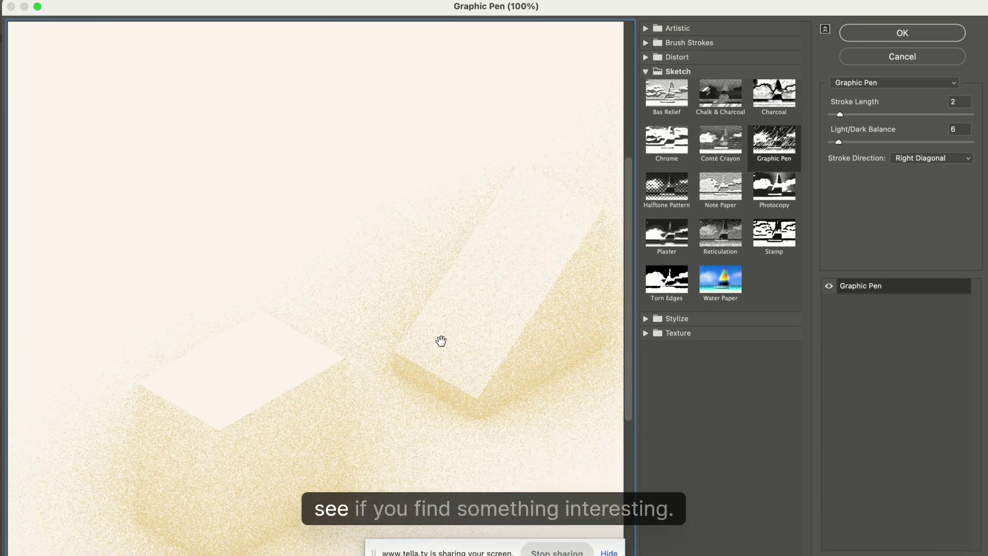
{"action": "left_click_drag", "start_coordinate": [441, 341], "coordinate": [282, 341]}
{"action": "left_click", "coordinate": [915, 31]}
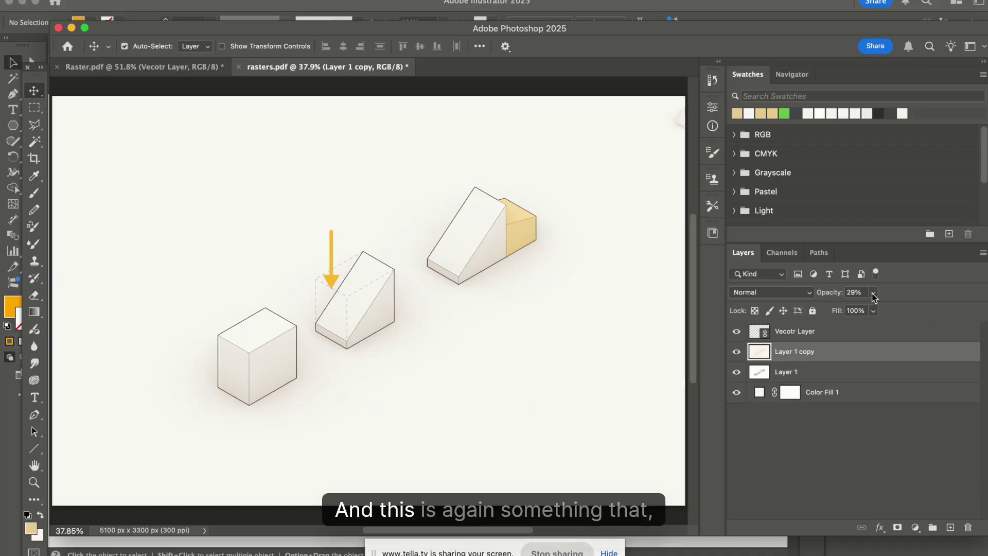
Set the orange-filtered Layer 1 copy to Multiply blending and adjust its opacity for a stronger warm shadow
{"action": "left_click", "coordinate": [772, 292]}
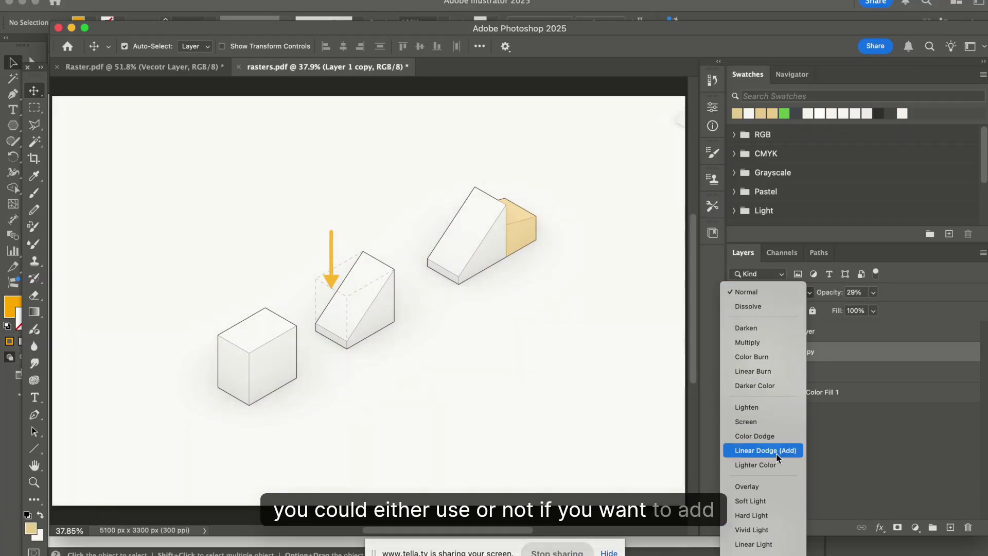
{"action": "left_click", "coordinate": [777, 342]}
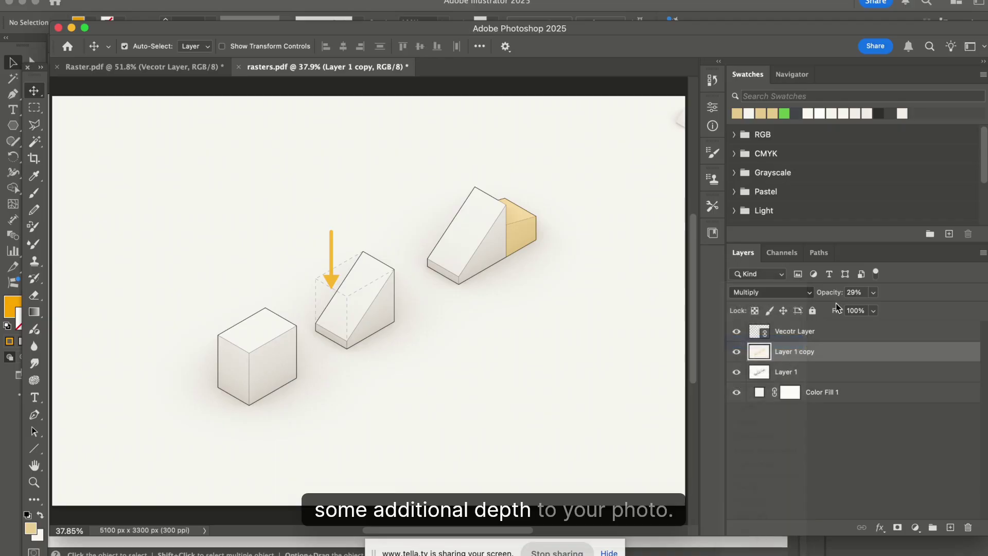
{"action": "left_click", "coordinate": [873, 291]}
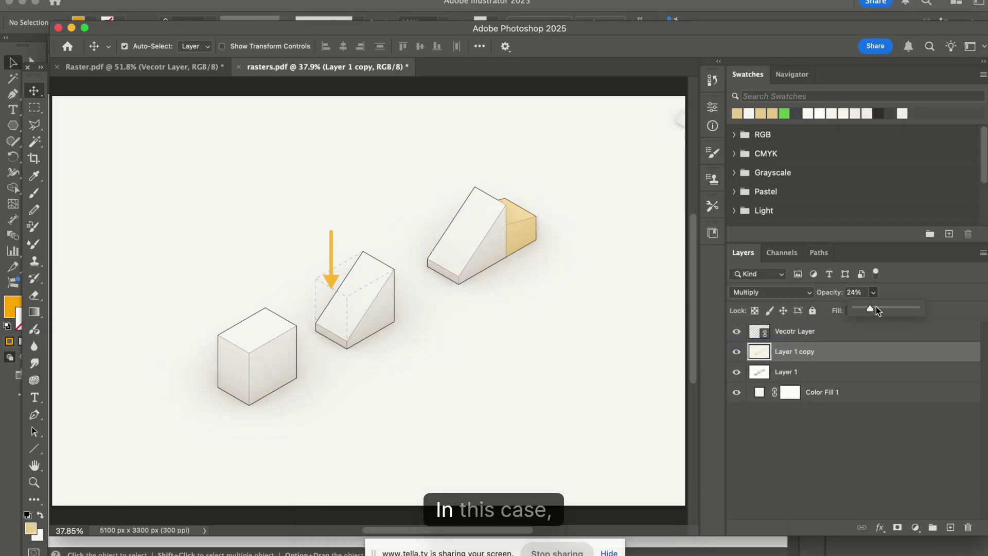
{"action": "mouse_move", "coordinate": [881, 308]}
{"action": "left_mouse_down"}
{"action": "mouse_move", "coordinate": [899, 309]}
{"action": "mouse_move", "coordinate": [886, 309]}
{"action": "left_mouse_up"}
Duplicate the original Layer 1 again and hide the orange-filtered Layer 1 copy
{"action": "left_click", "coordinate": [795, 374]}
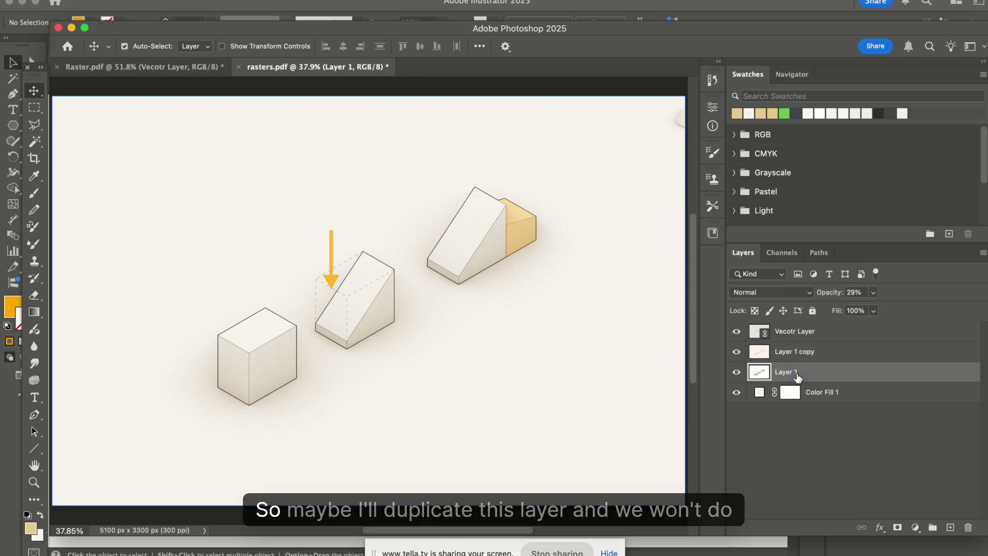
{"action": "right_click", "coordinate": [809, 372]}
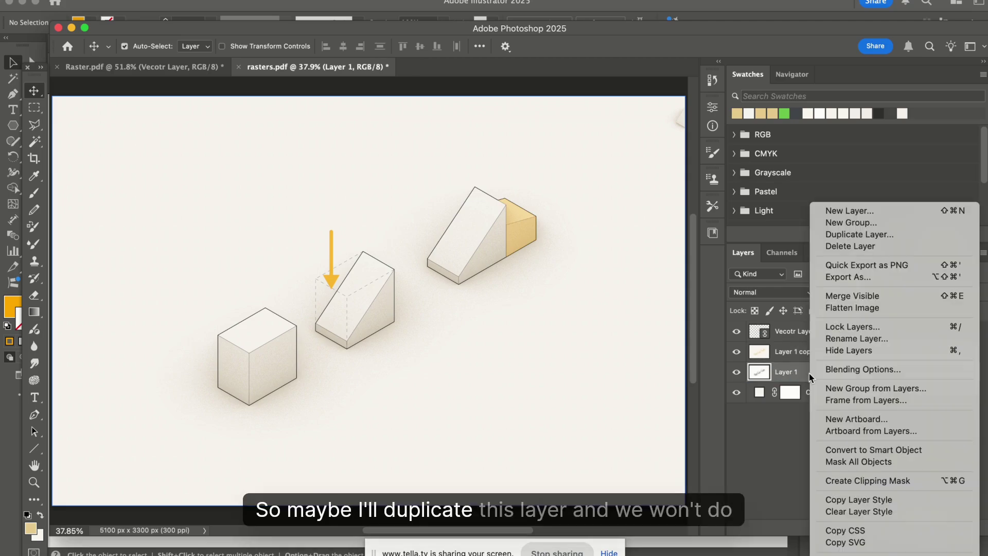
{"action": "left_click", "coordinate": [883, 233]}
{"action": "left_click", "coordinate": [607, 232]}
{"action": "left_click", "coordinate": [736, 352]}
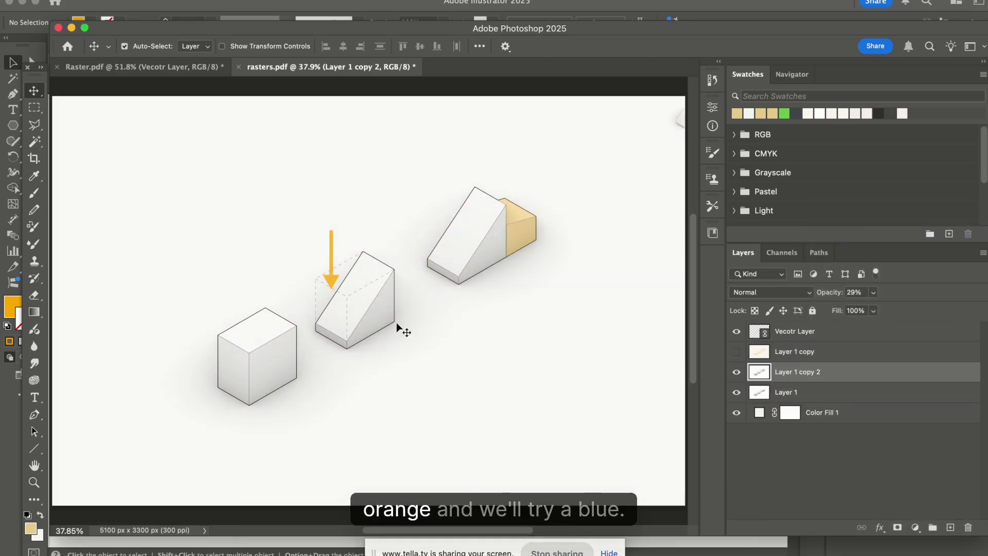
Choose a blue foreground color and apply the same Graphic Pen filter to Layer 1 copy 2
{"action": "left_click", "coordinate": [32, 530]}
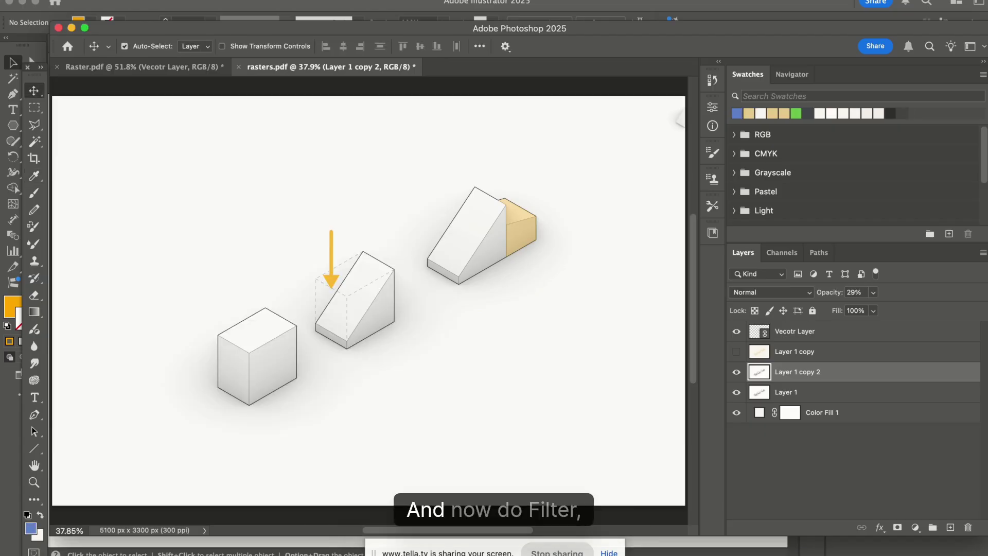
{"action": "left_click", "coordinate": [329, 1]}
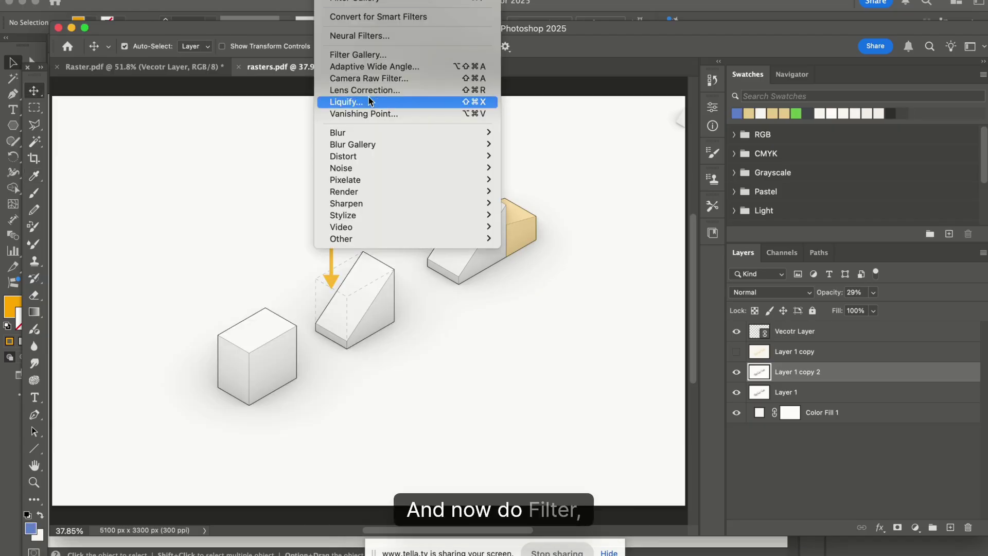
{"action": "left_click", "coordinate": [378, 54]}
{"action": "left_click", "coordinate": [927, 33]}
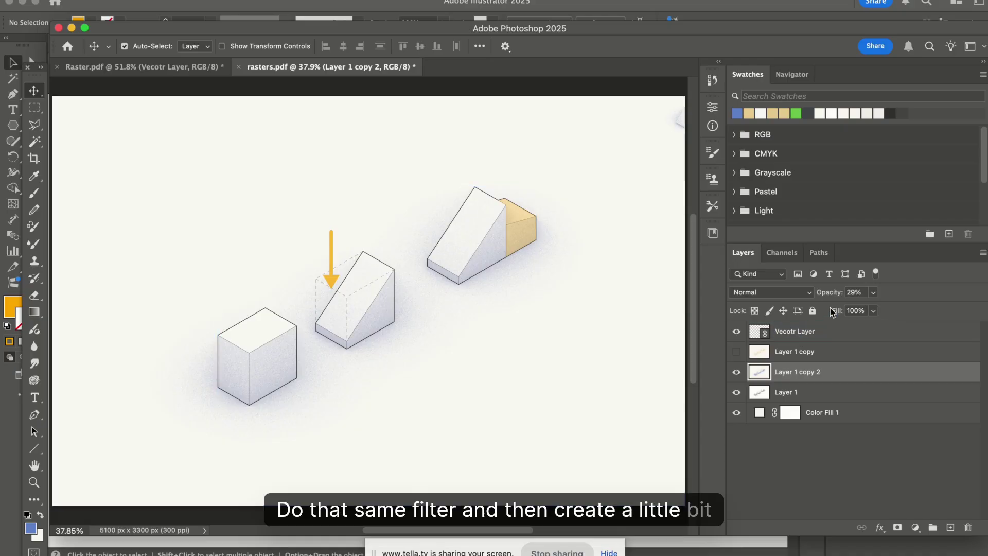
Set the blue-filtered Layer 1 copy 2 to Multiply blending and reduce its opacity to 12%
{"action": "left_click_drag", "start_coordinate": [869, 307], "coordinate": [863, 307]}
{"action": "left_click", "coordinate": [756, 293]}
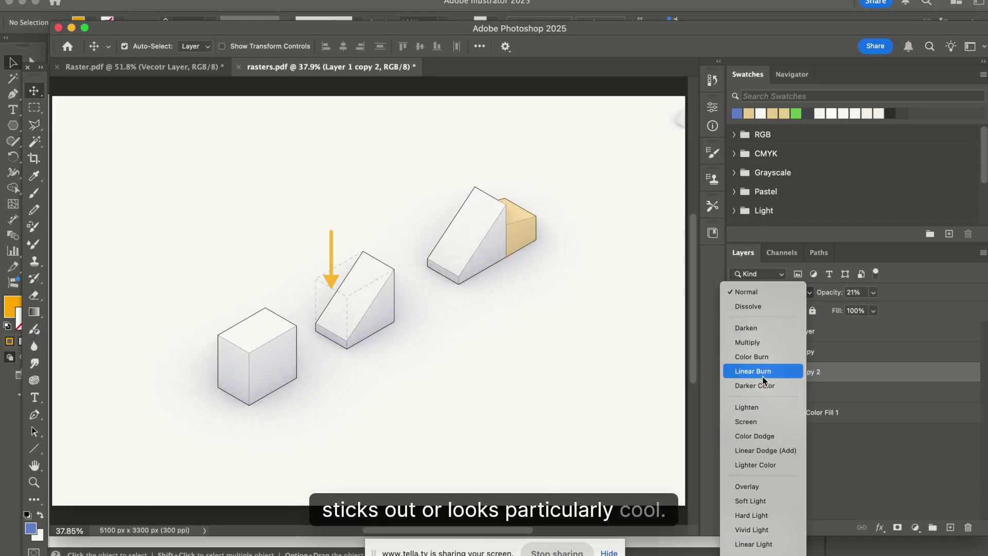
{"action": "left_click", "coordinate": [764, 343]}
{"action": "left_click", "coordinate": [873, 292]}
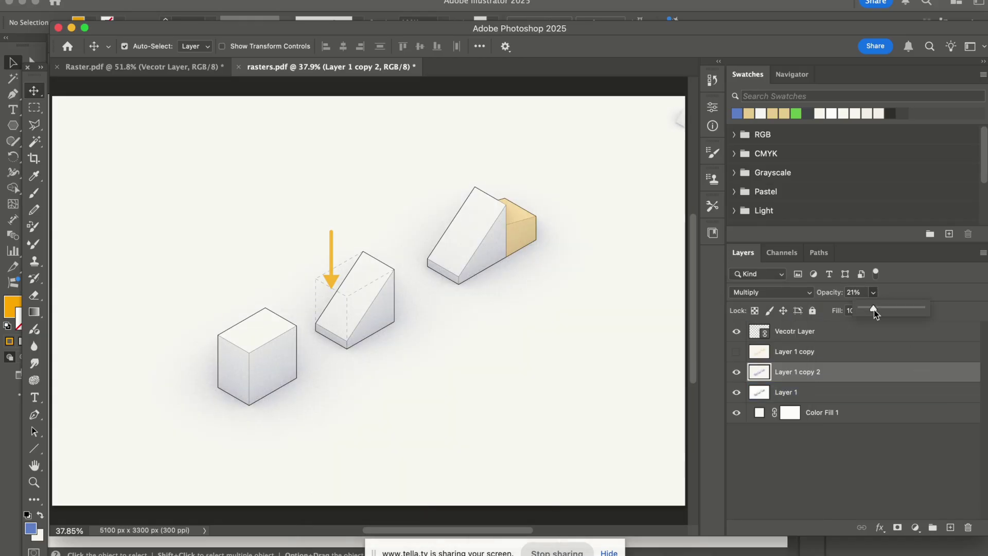
{"action": "left_click_drag", "start_coordinate": [874, 310], "coordinate": [868, 309]}
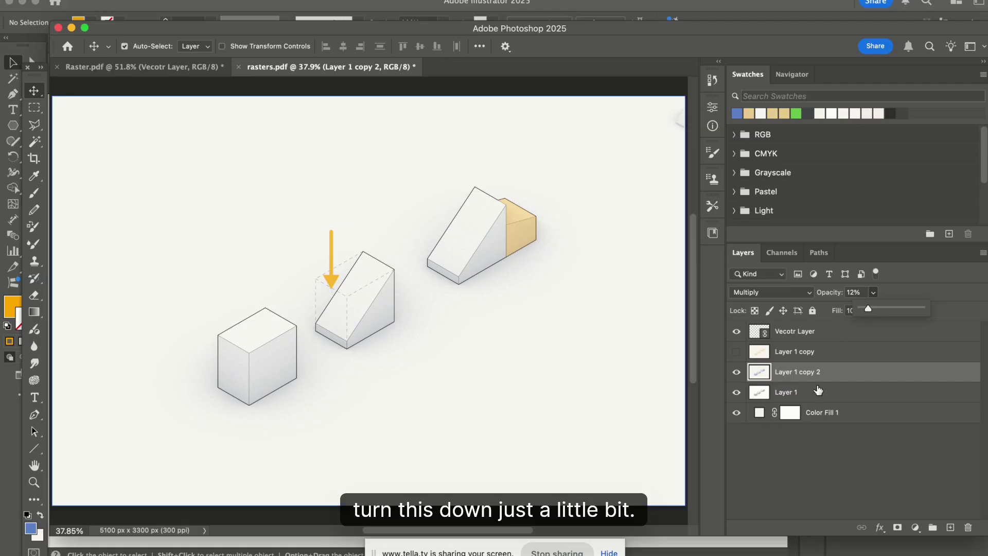
Try different opacities on the original gray Layer 1 and lower it to about 3%
{"action": "left_click", "coordinate": [818, 391]}
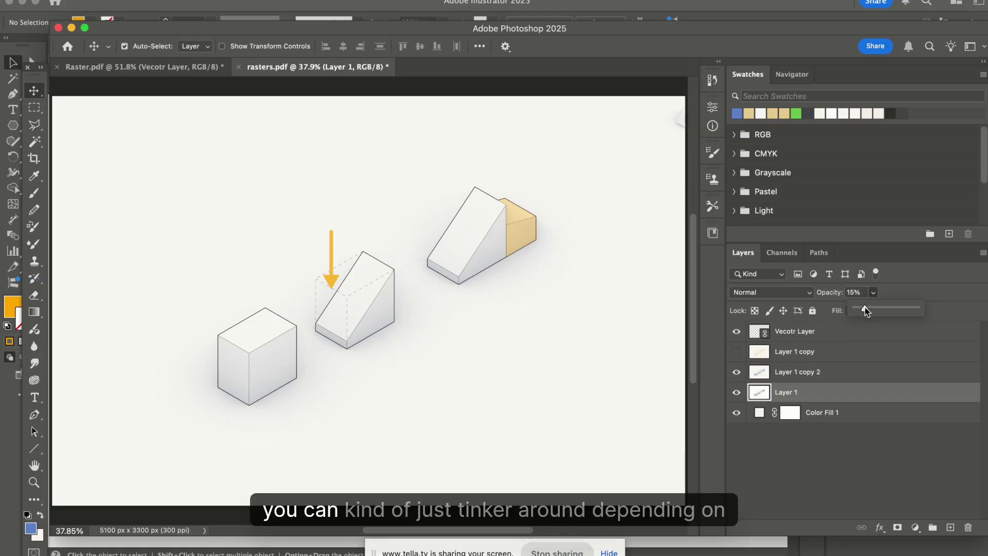
{"action": "left_click_drag", "start_coordinate": [870, 308], "coordinate": [928, 310]}
{"action": "left_click_drag", "start_coordinate": [858, 311], "coordinate": [855, 311]}
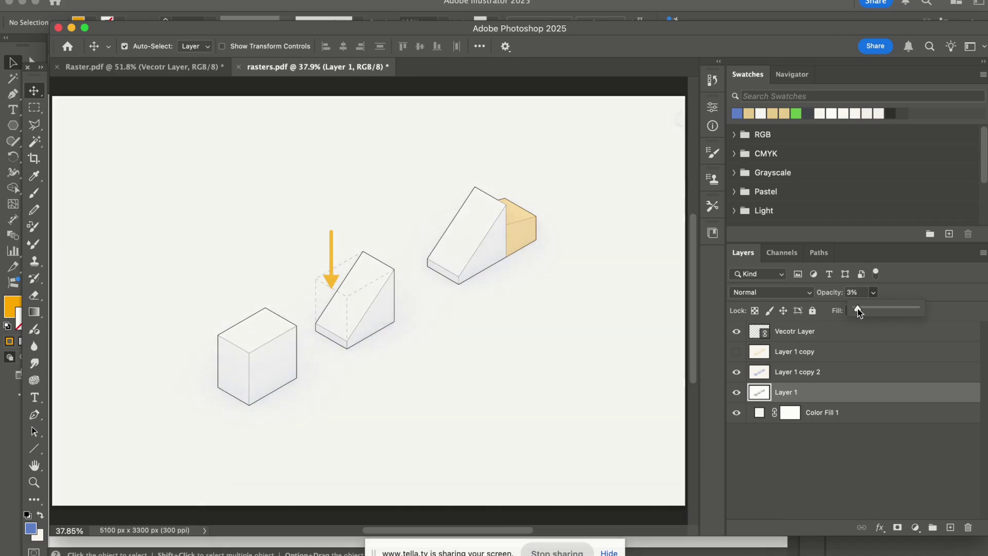
Raise the opacity of the blue-filtered Layer 1 copy 2 to 28% and check the overall diagram
{"action": "left_click", "coordinate": [792, 372]}
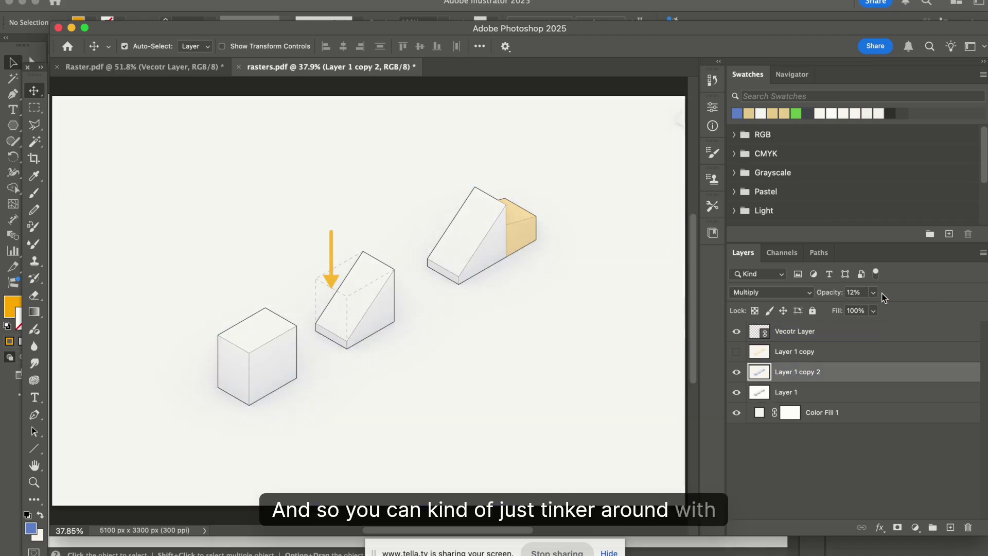
{"action": "left_click_drag", "start_coordinate": [871, 309], "coordinate": [889, 309]}
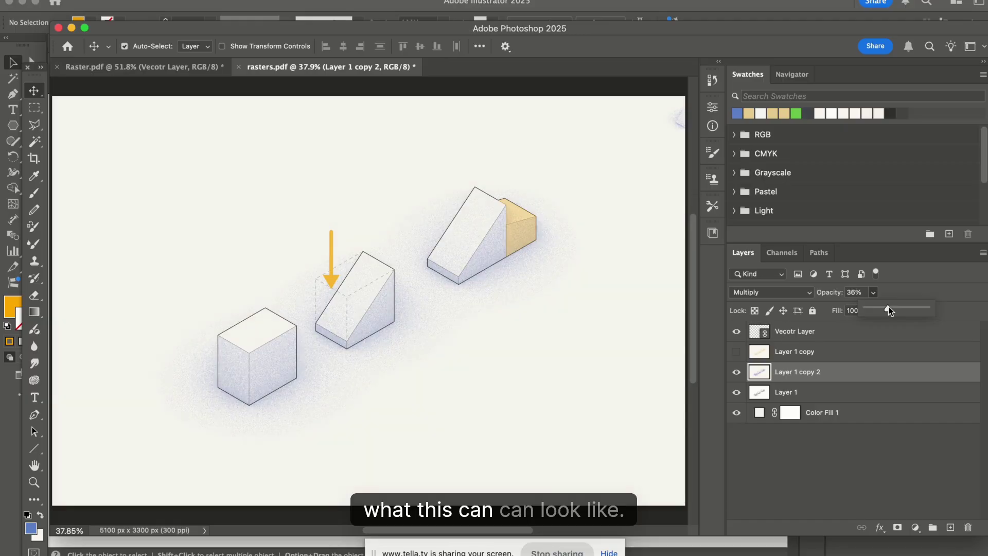
{"action": "scroll", "coordinate": [453, 327], "scroll_direction": "down", "scroll_amount": 3}
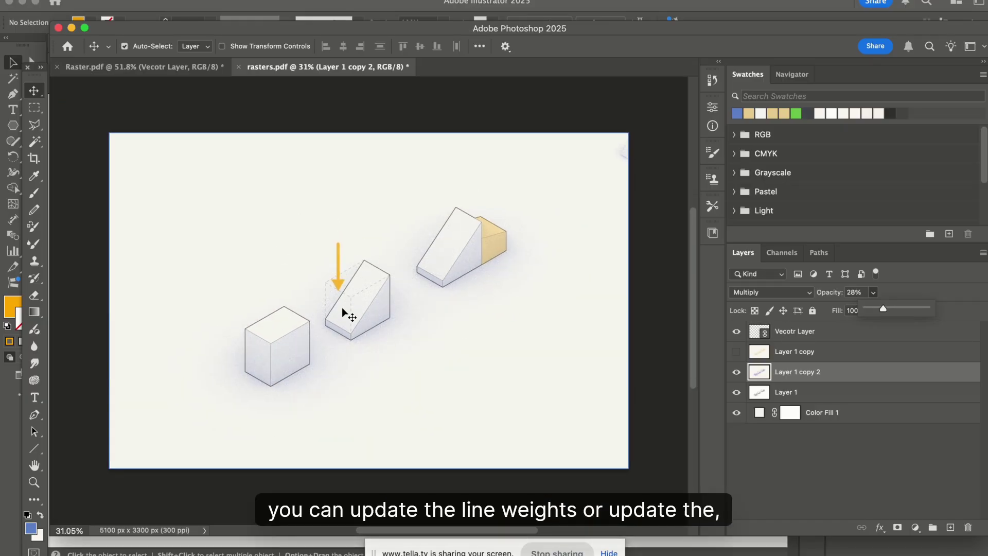
{"action": "scroll", "coordinate": [342, 308], "scroll_direction": "up", "scroll_amount": 3}
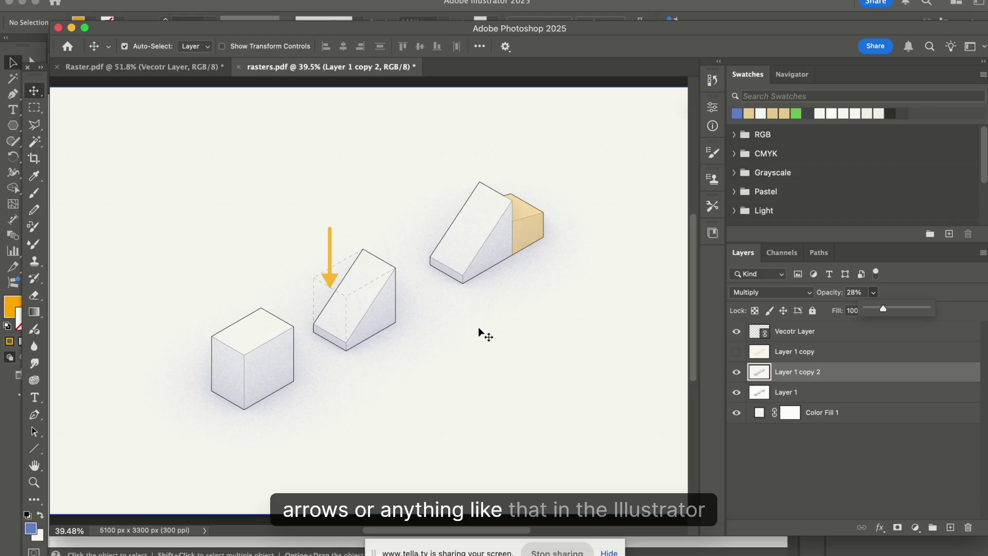